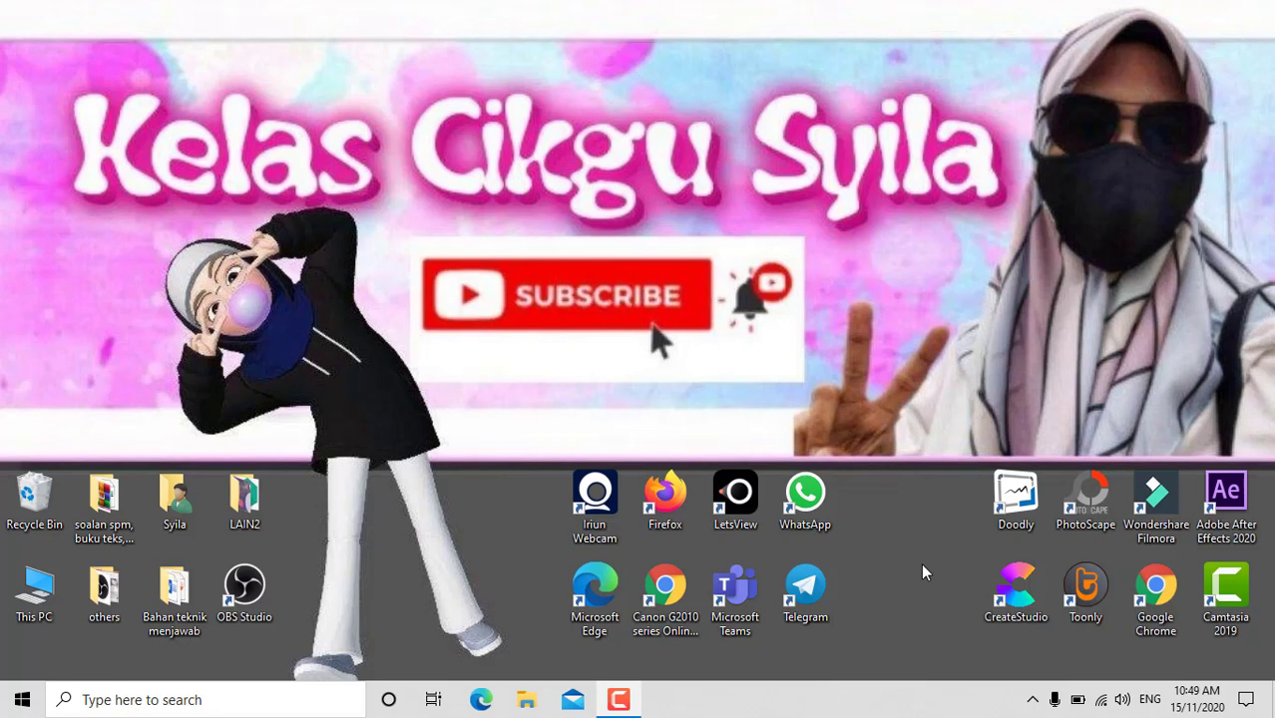
Step: Launch PowerPoint from the Start menu and create a new blank presentation, Presentation1
left_click(25, 707)
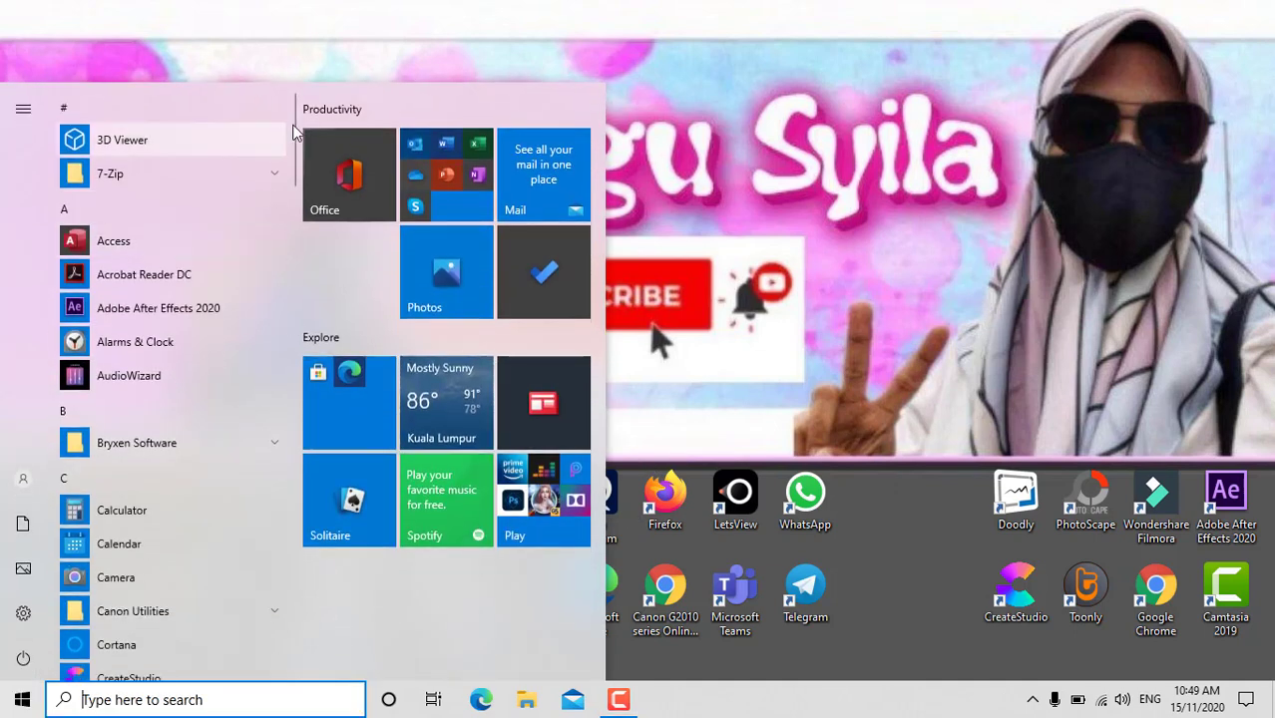
mouse_move(292, 121)
left_mouse_down()
mouse_move(283, 614)
mouse_move(270, 424)
left_mouse_up()
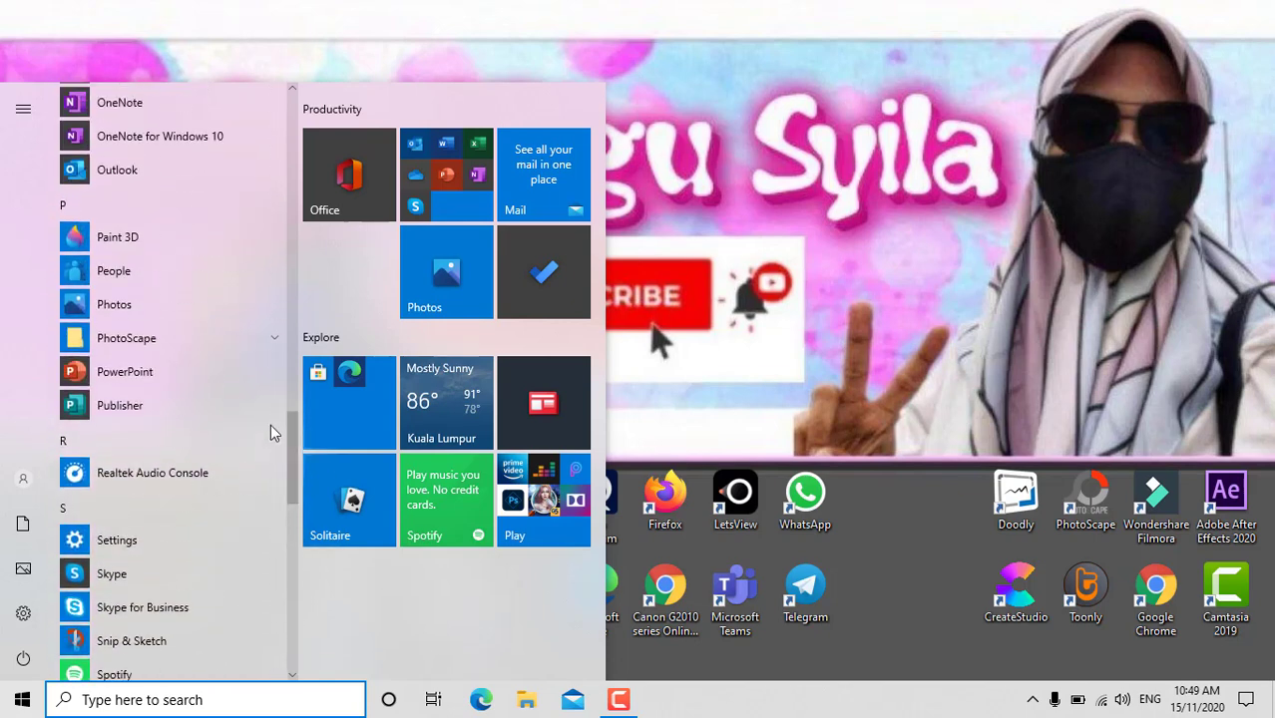
left_click(104, 376)
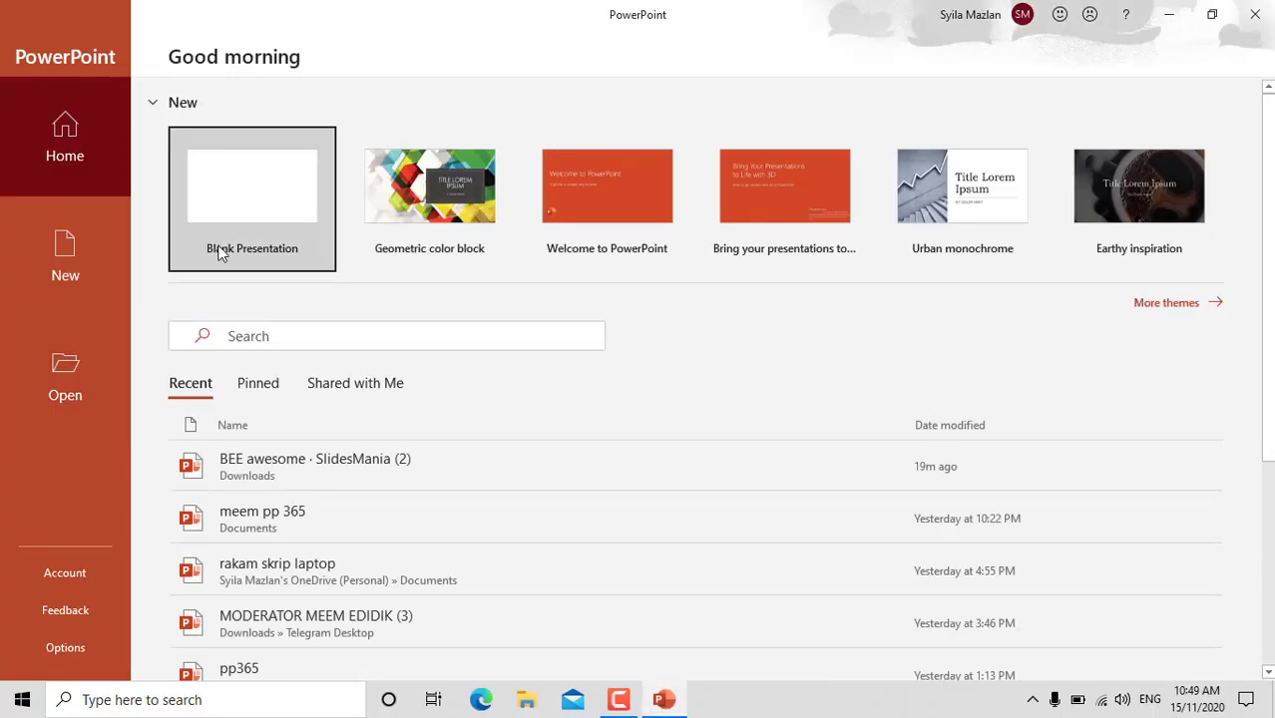
left_click(239, 207)
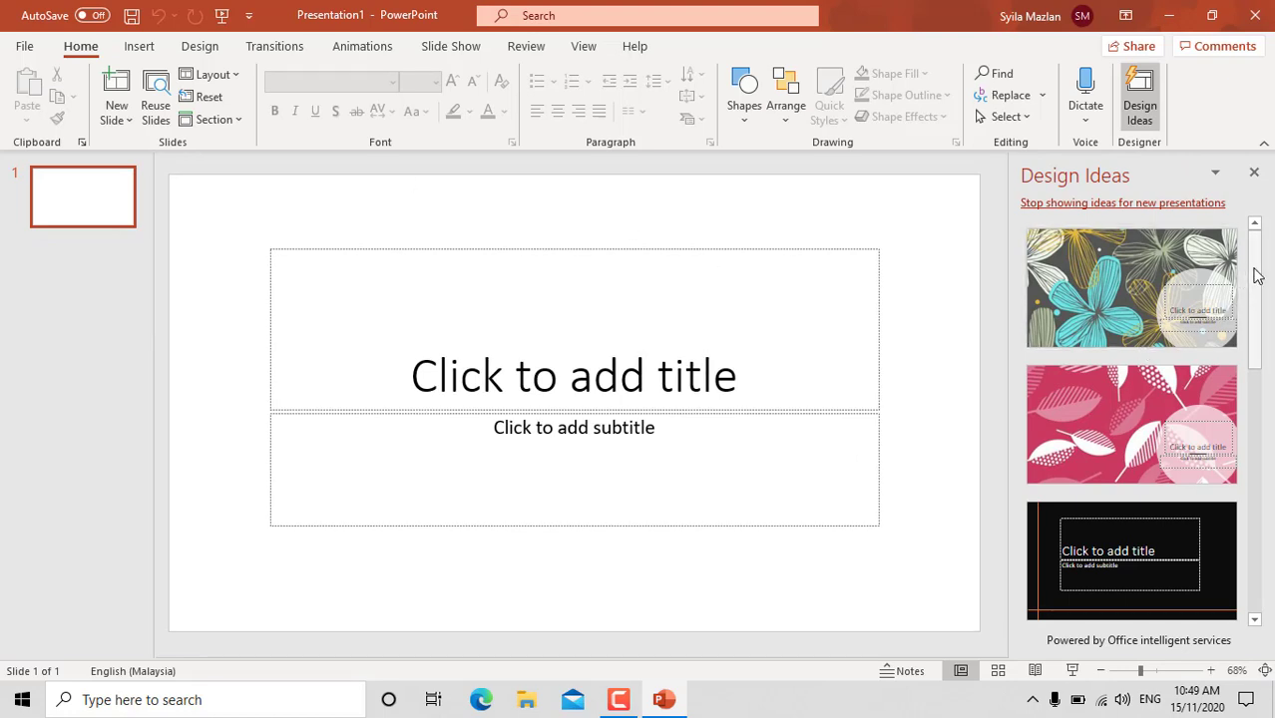
Step: Apply the first Design Ideas floral design: teal and gold flowers on a dark grey background
mouse_move(1253, 275)
left_mouse_down()
mouse_move(1263, 549)
mouse_move(1253, 231)
left_mouse_up()
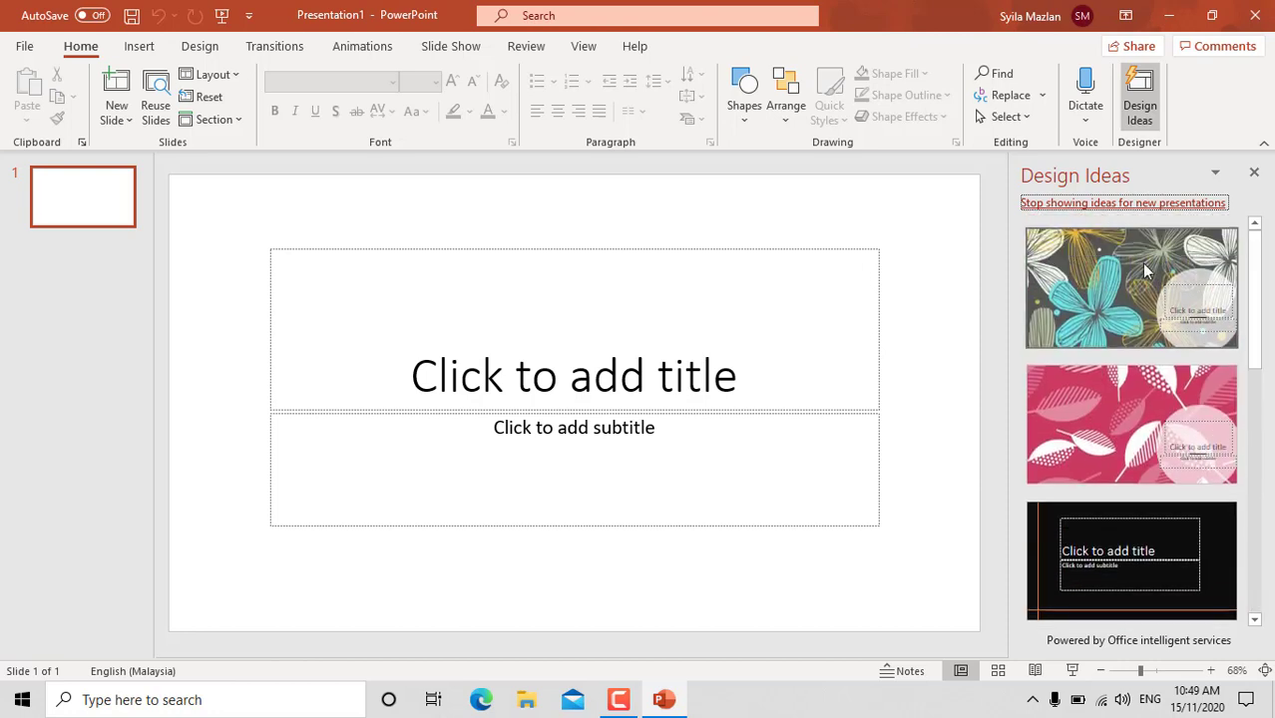
left_click(1101, 296)
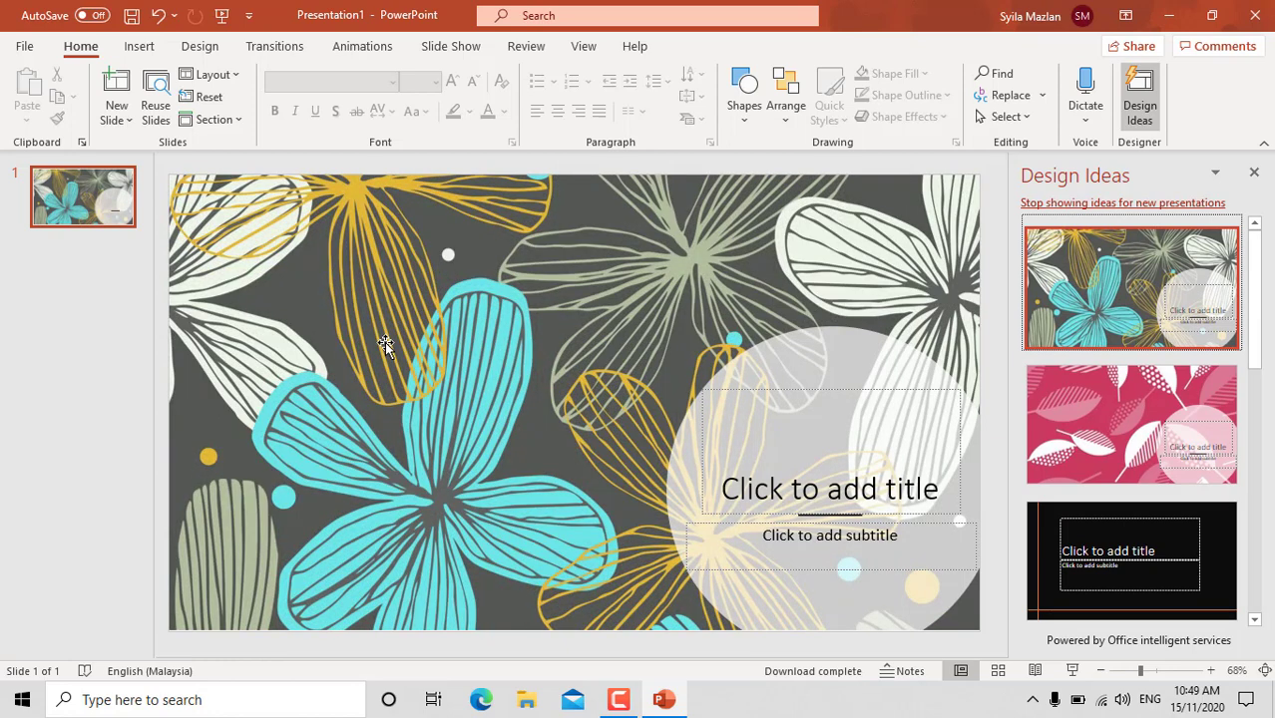
left_click(140, 47)
Step: Insert photo_2020-10-23_16-18-22 from the avatar folder onto the title slide
left_click(176, 100)
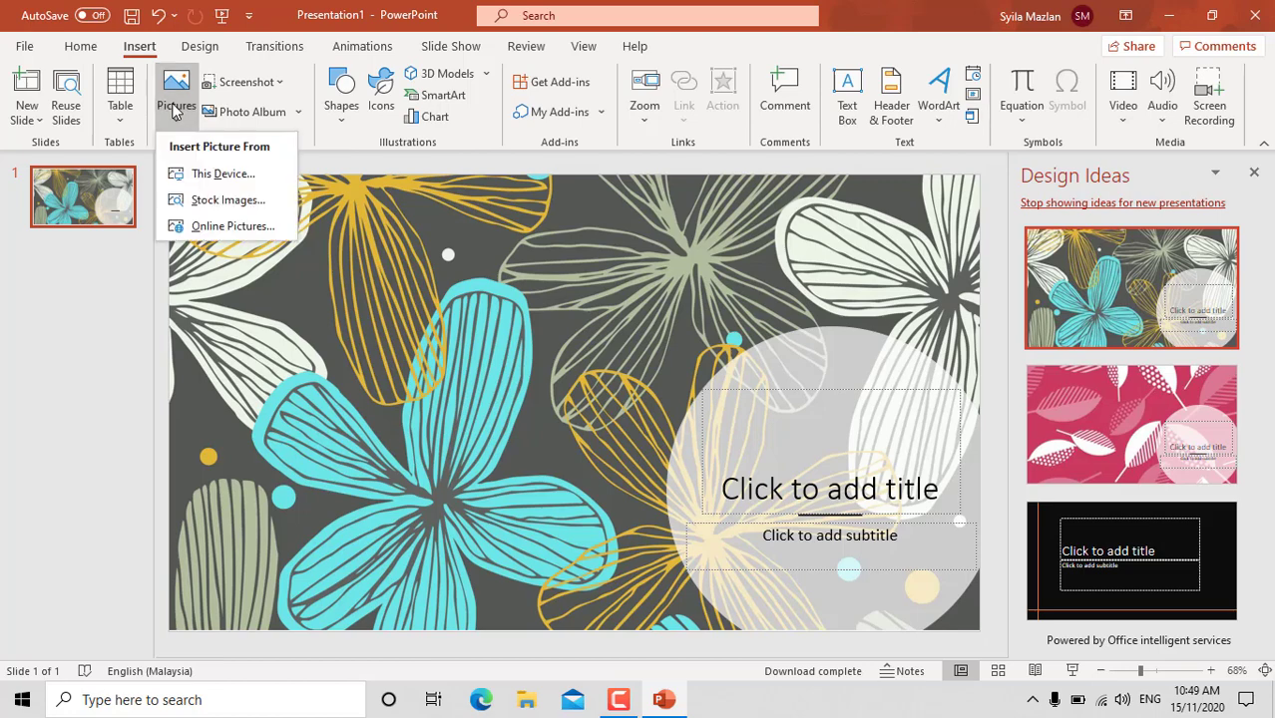
left_click(196, 175)
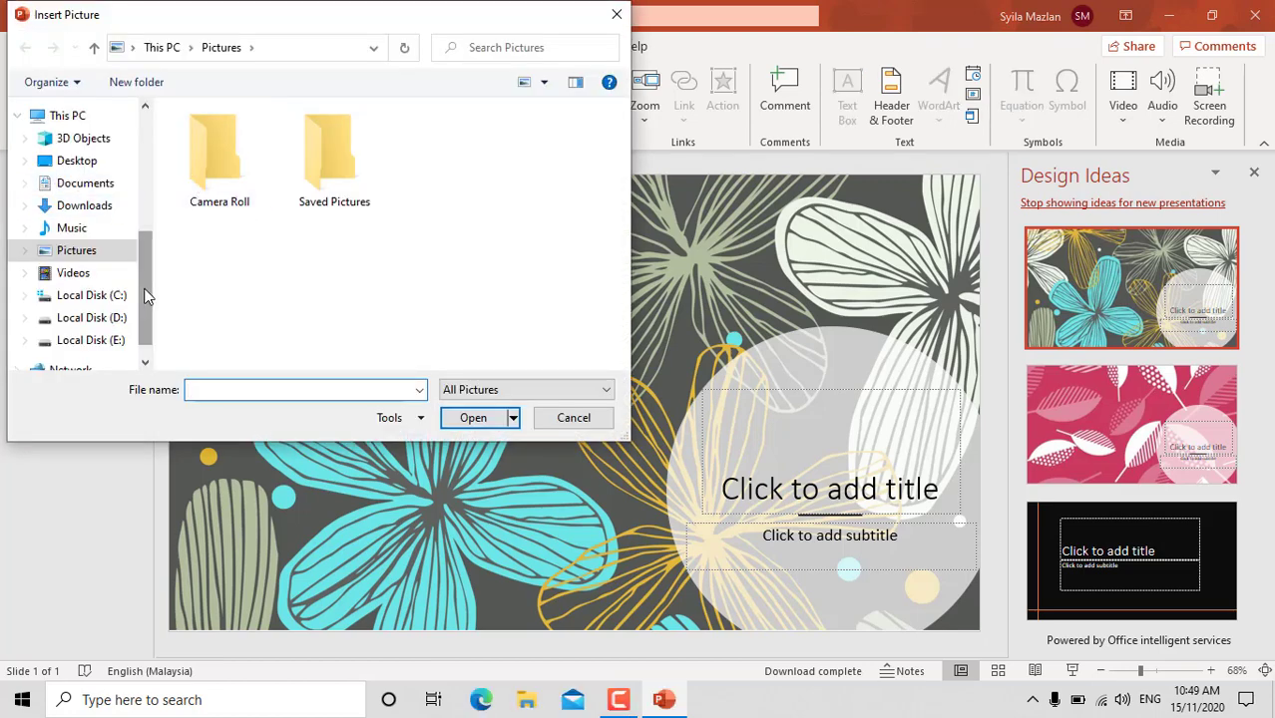
scroll(145, 295, "up", 3)
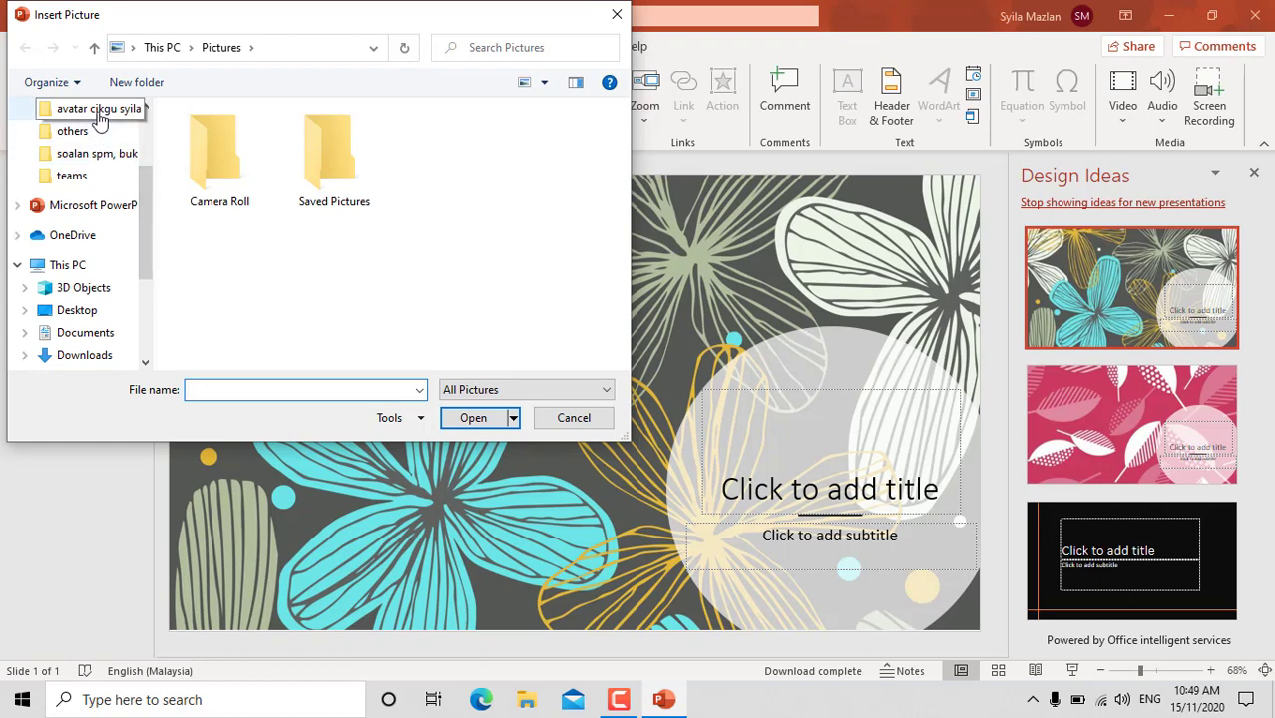
left_click(100, 118)
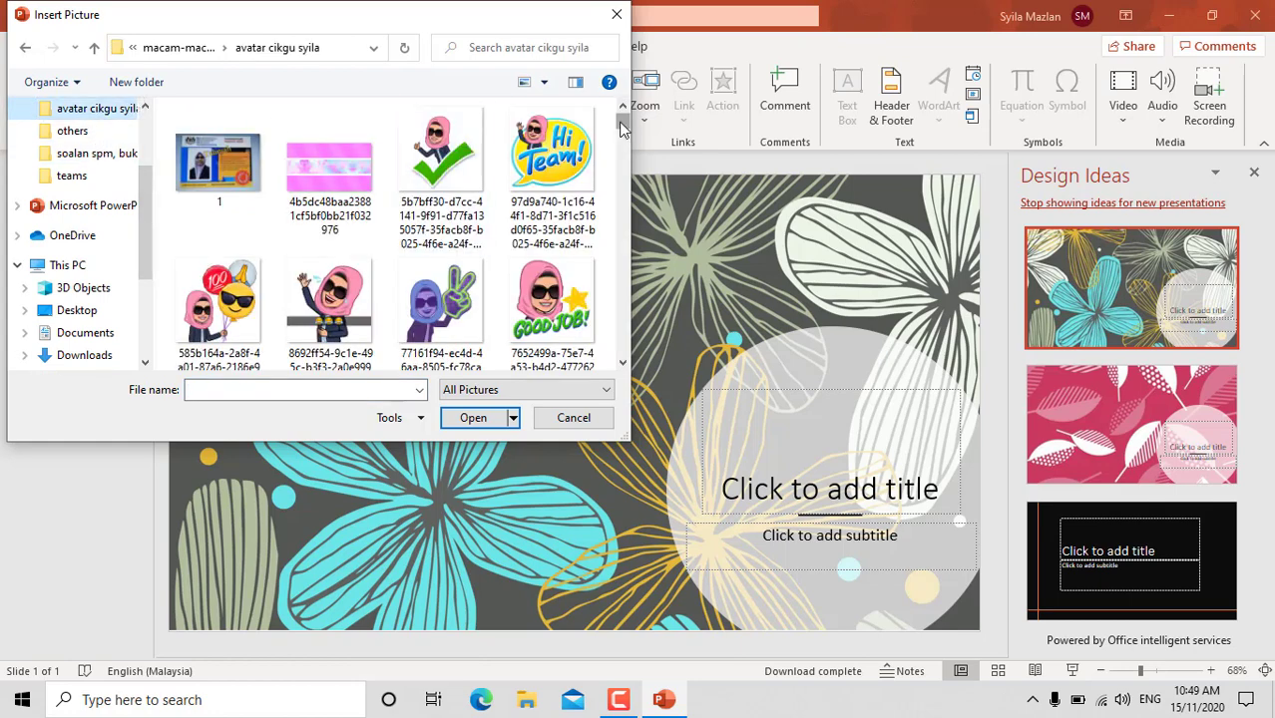
left_click_drag(622, 127, 620, 294)
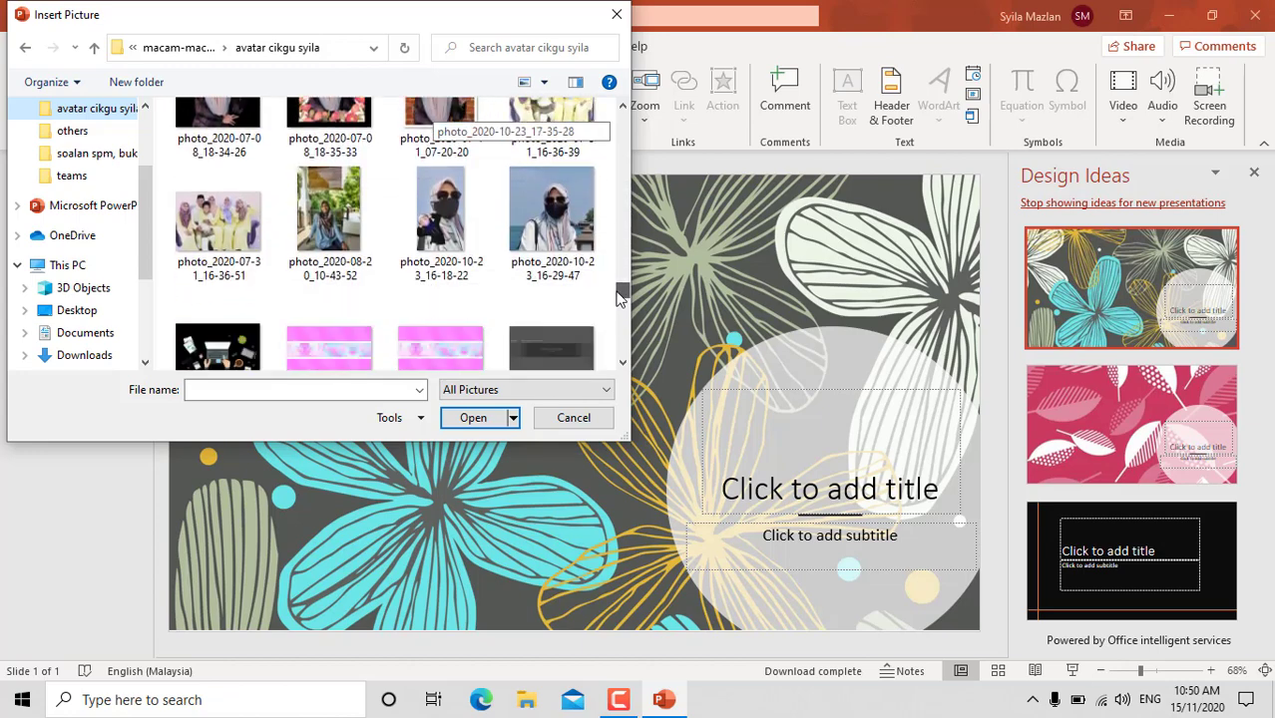
left_click(435, 229)
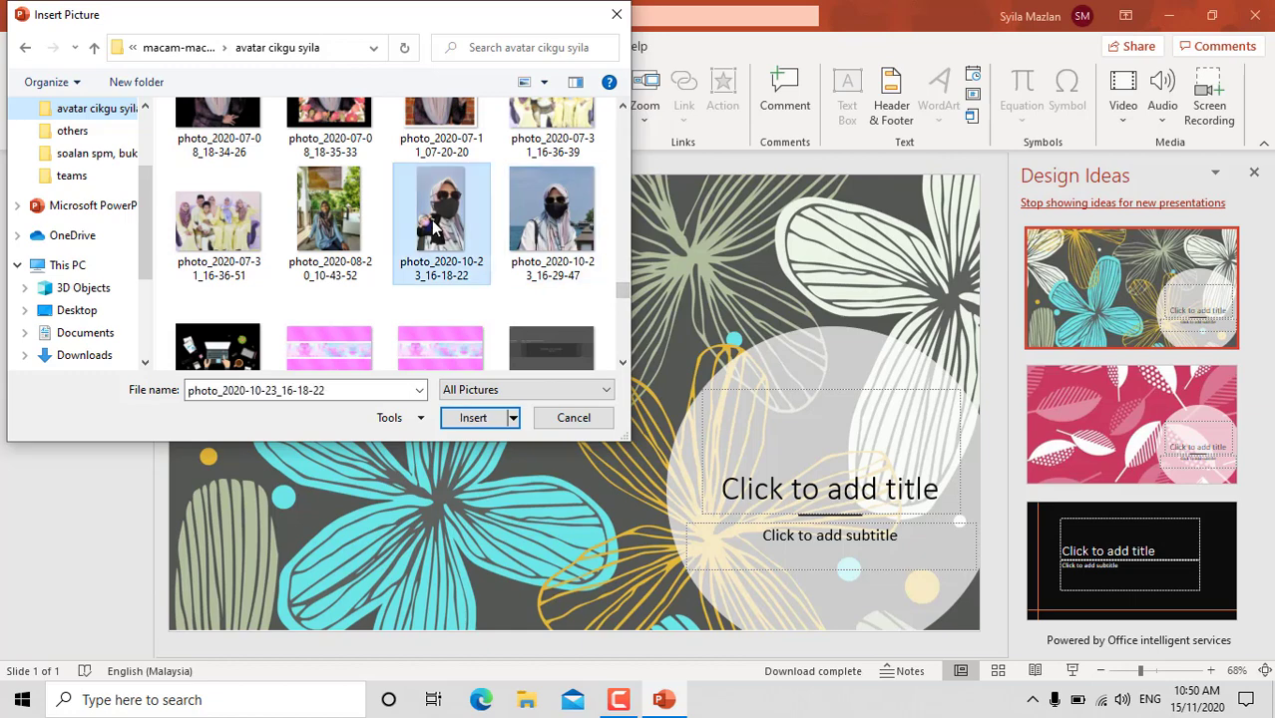
left_click(469, 420)
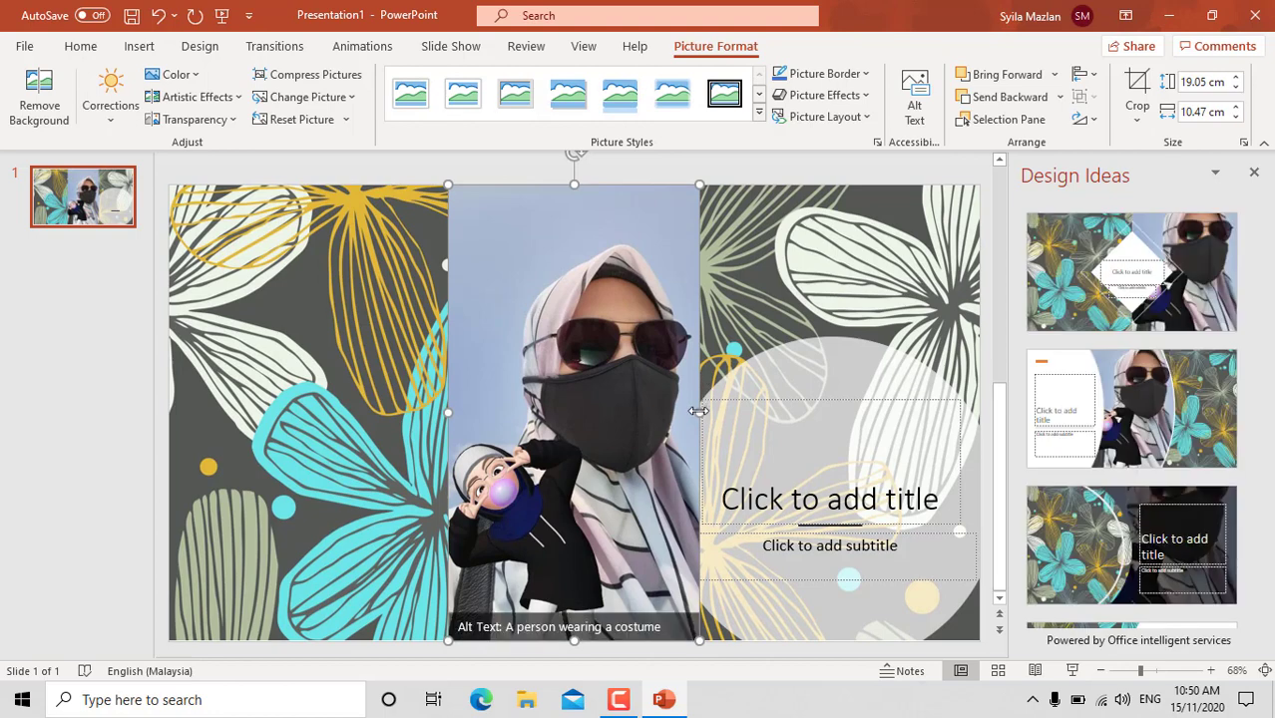
Step: Widen the photo to 11.36 cm and crop it to an Oval shape
left_click_drag(698, 410, 720, 410)
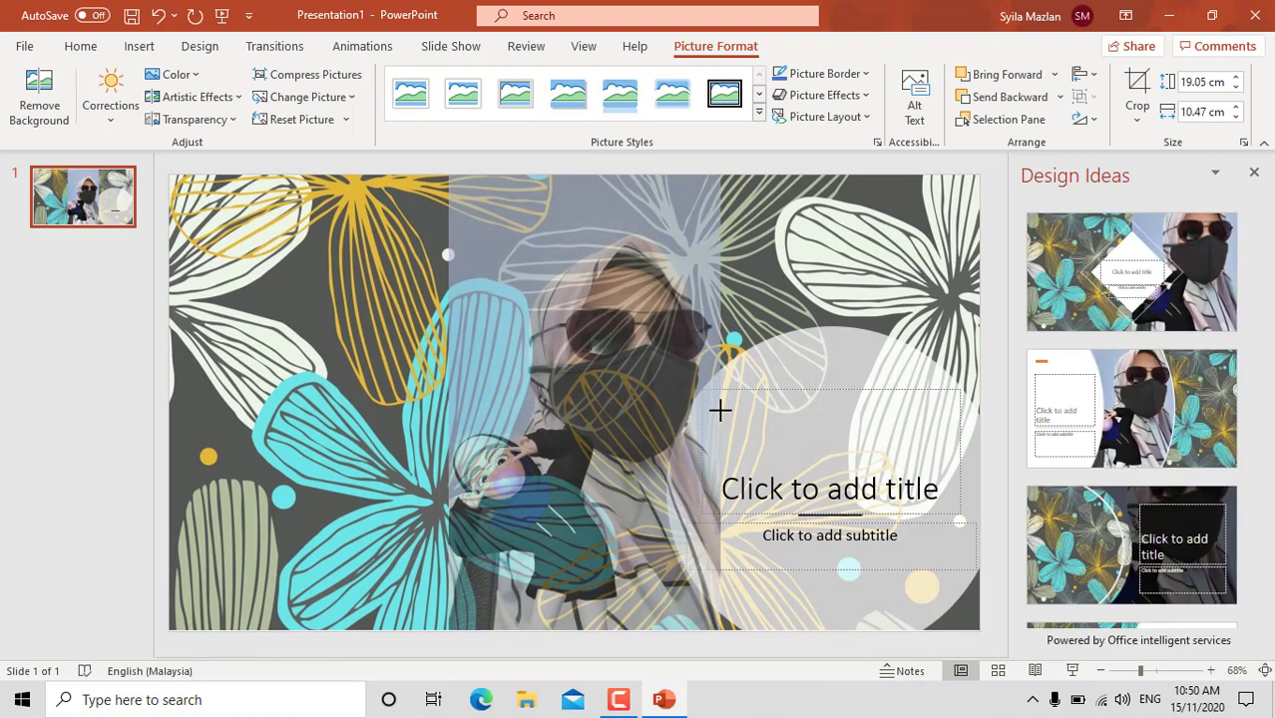
left_click_drag(719, 410, 720, 410)
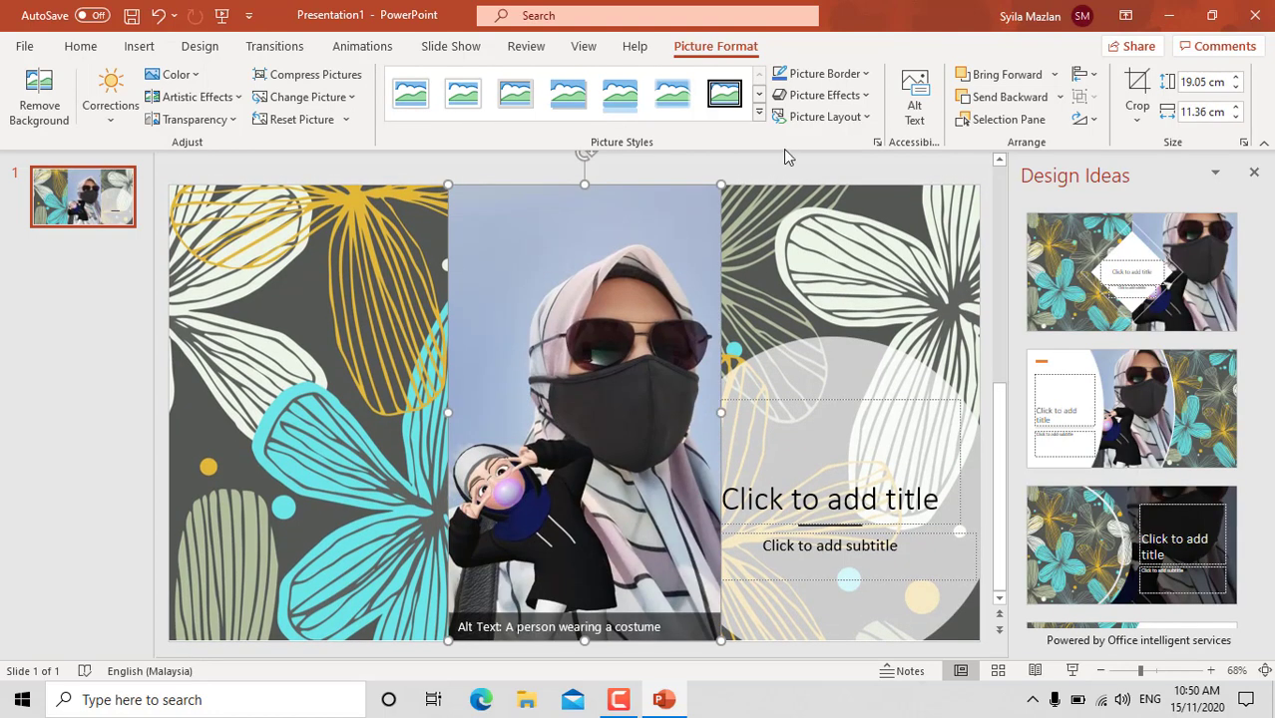
left_click(1138, 112)
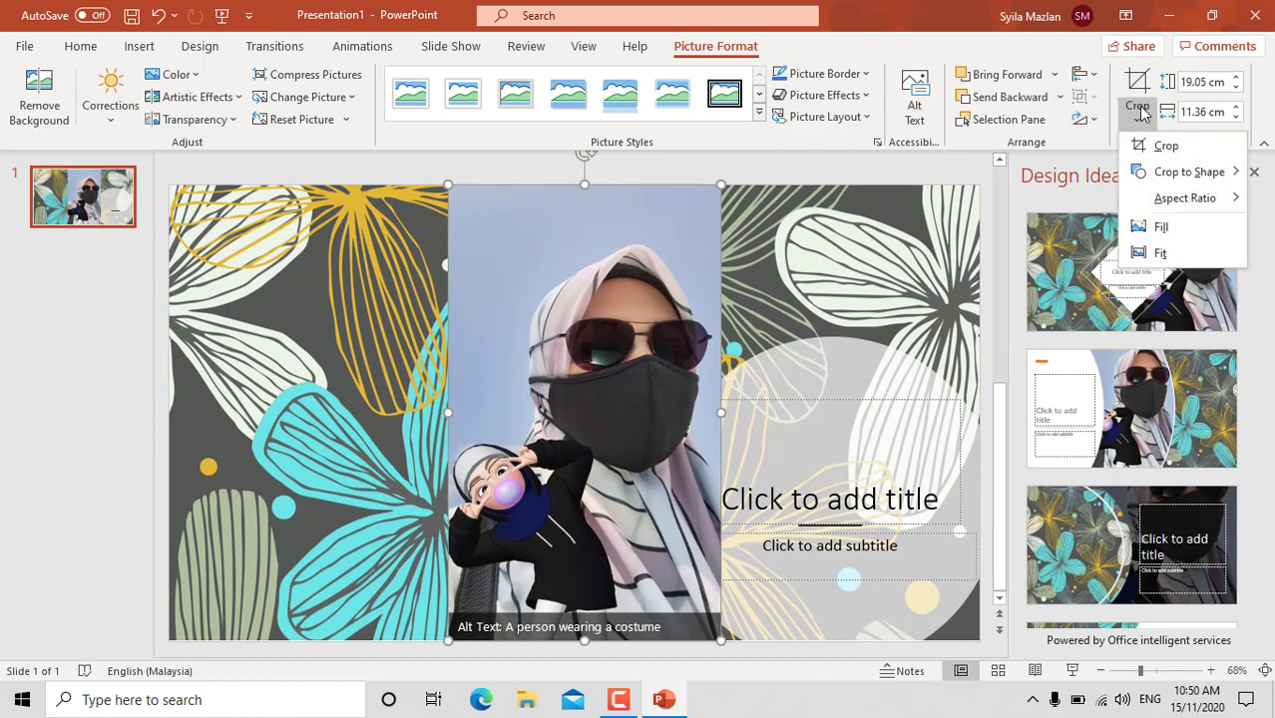
left_click(1144, 146)
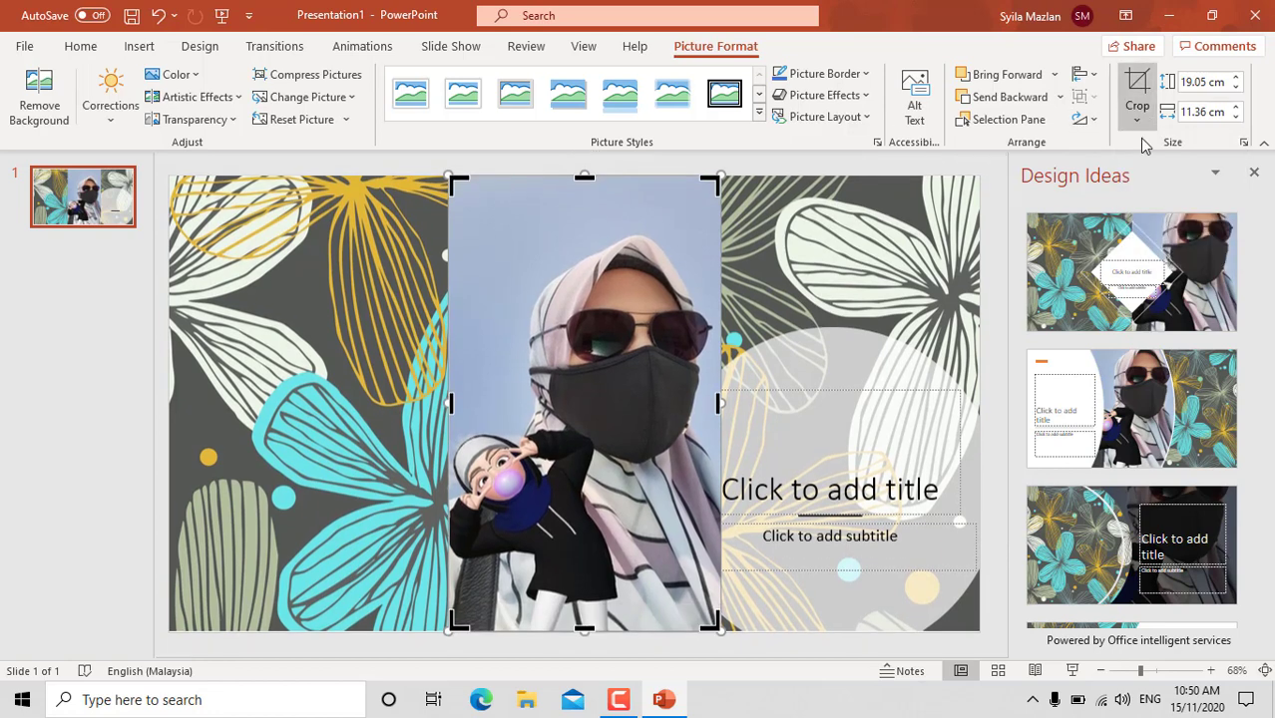
left_click(1135, 106)
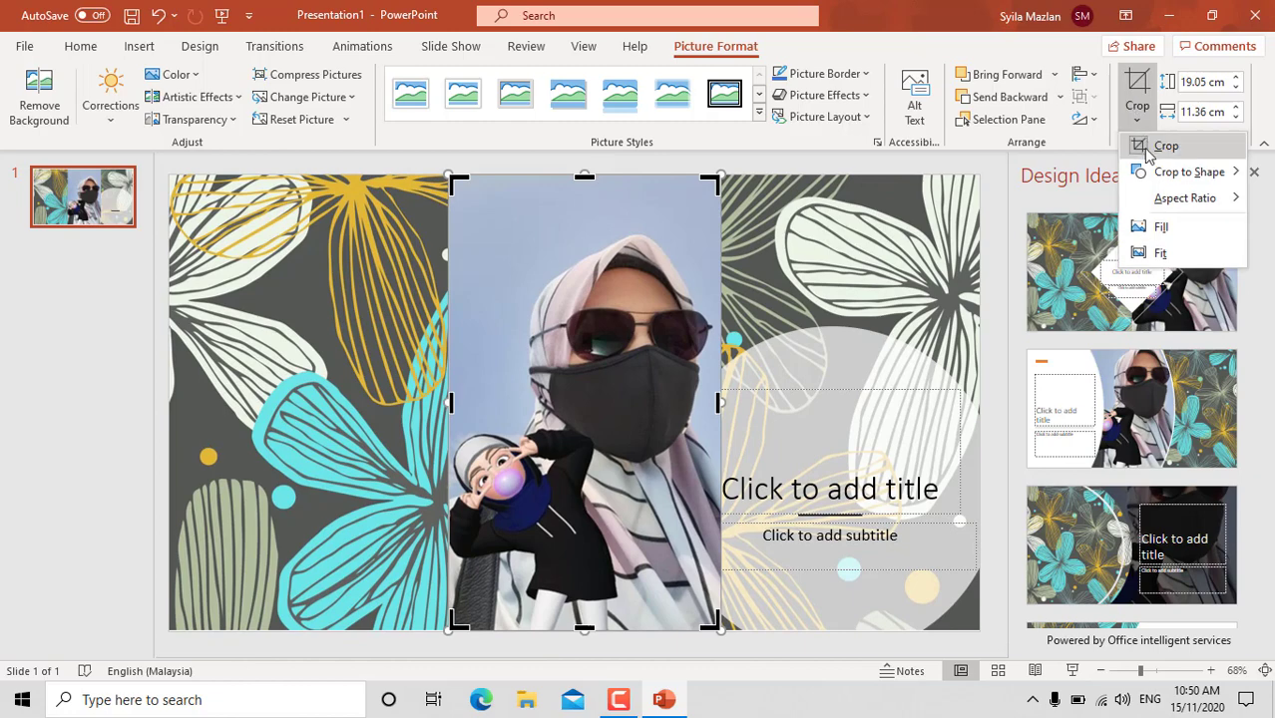
mouse_move(1188, 172)
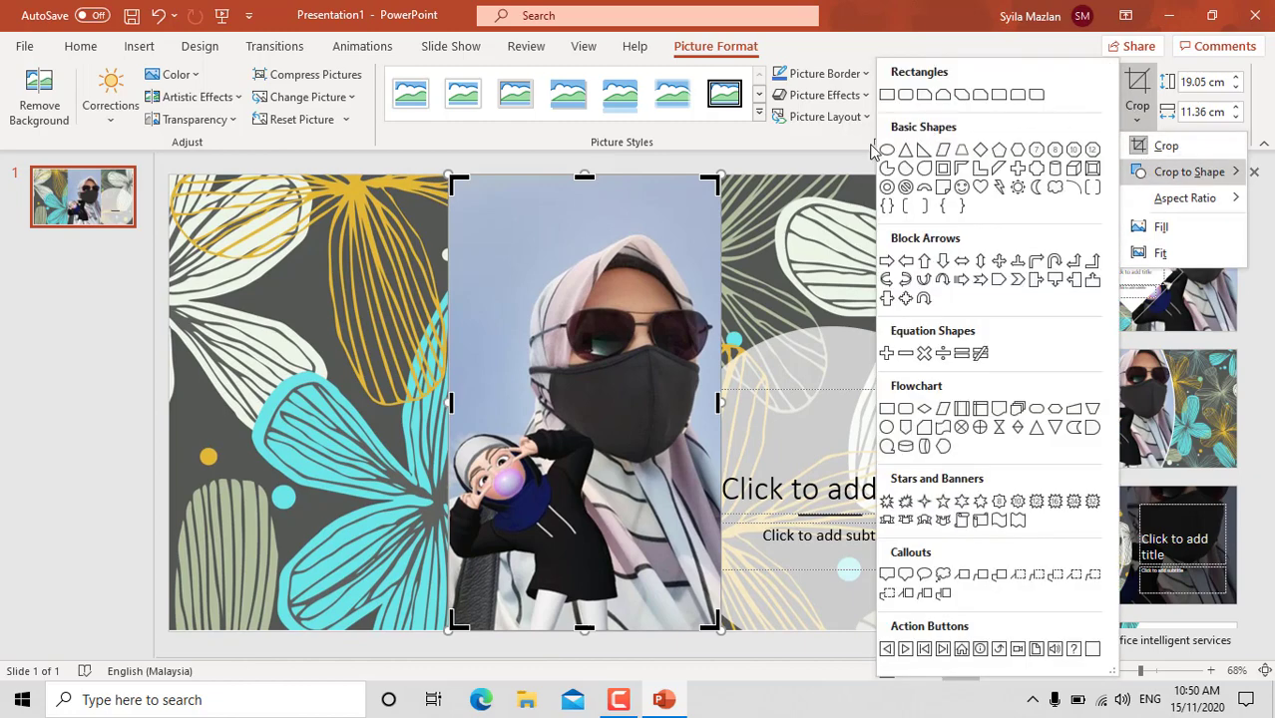
left_click(886, 150)
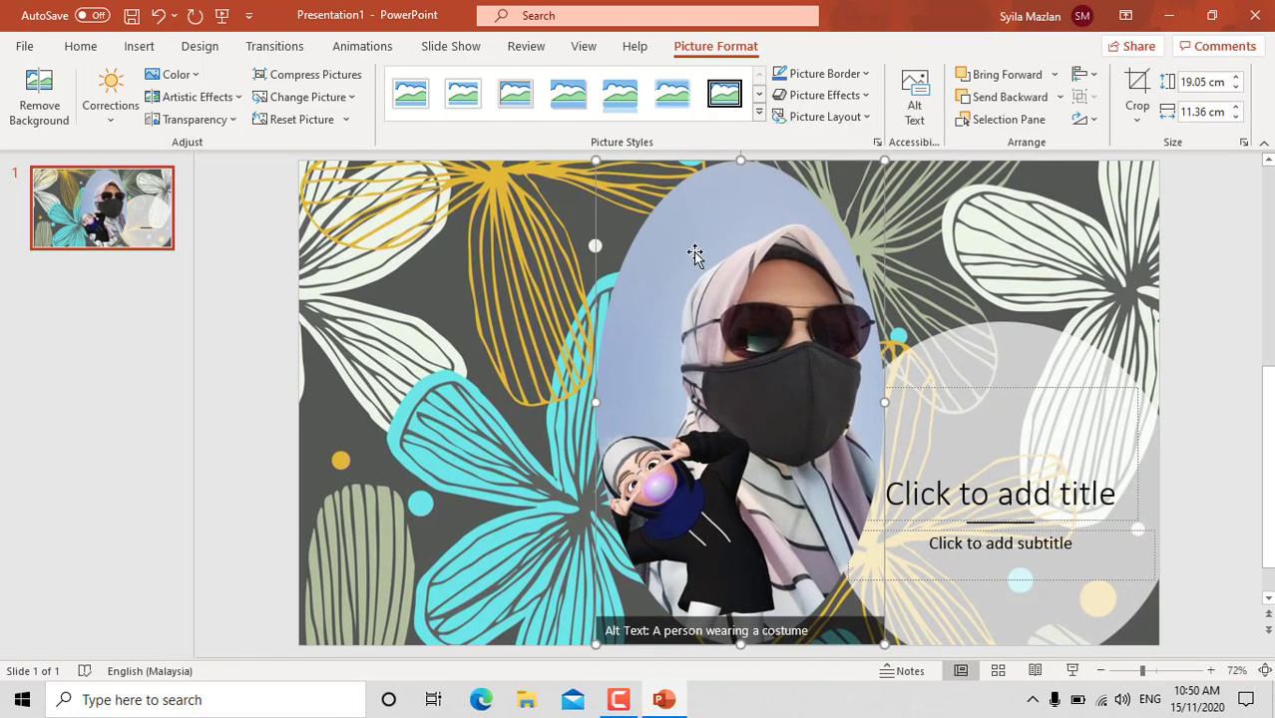
Step: Shrink the oval photo to 15.19 × 9.05 cm and place it on the slide's left
left_click(996, 376)
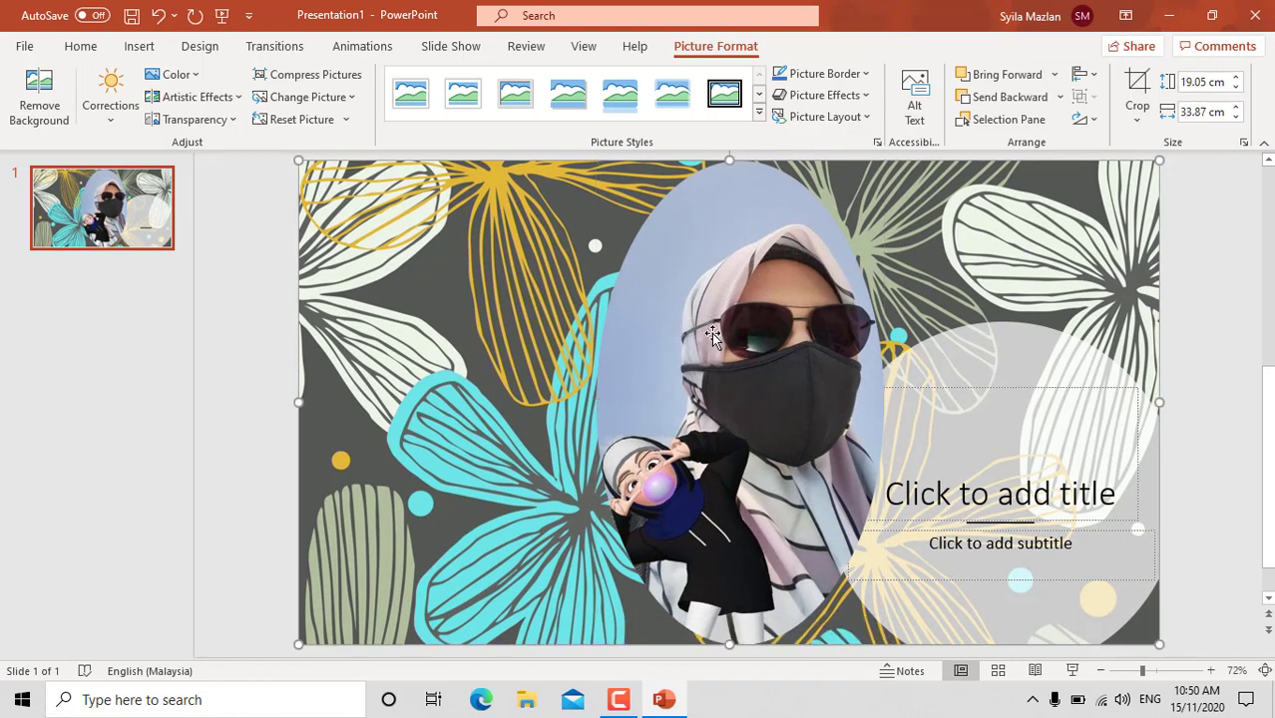
left_click_drag(743, 330, 474, 339)
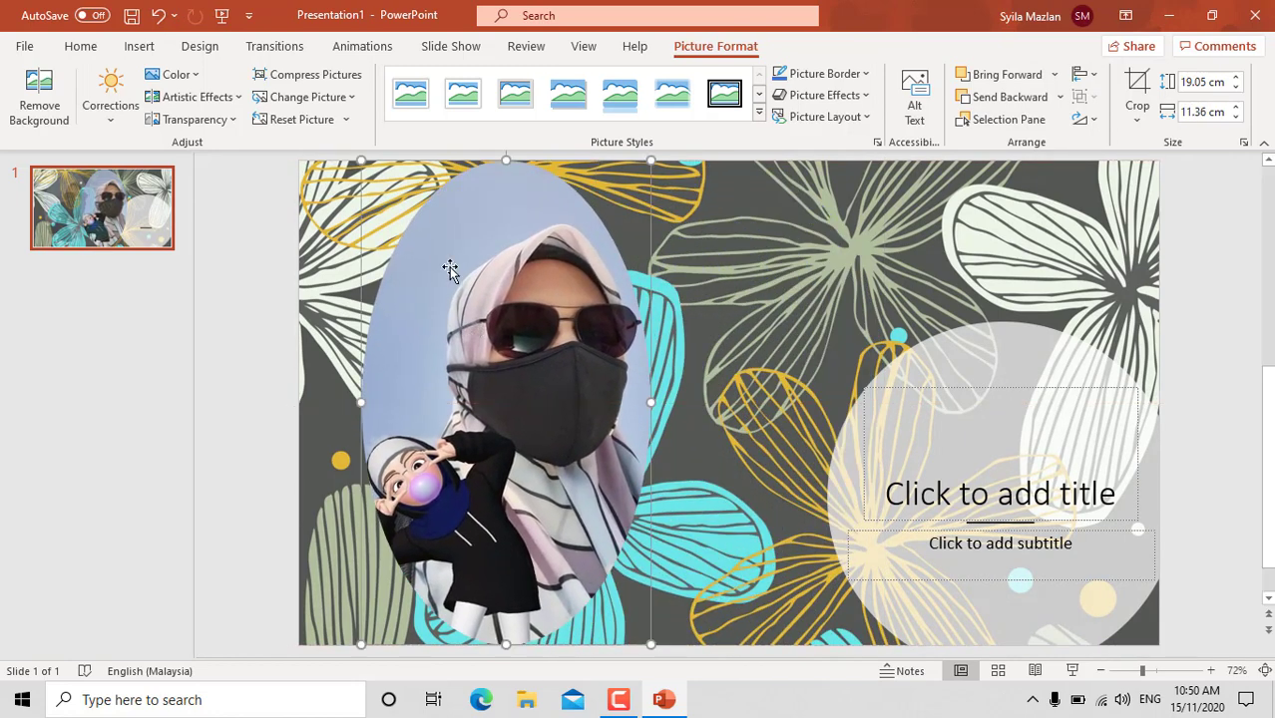
left_click_drag(359, 160, 419, 257)
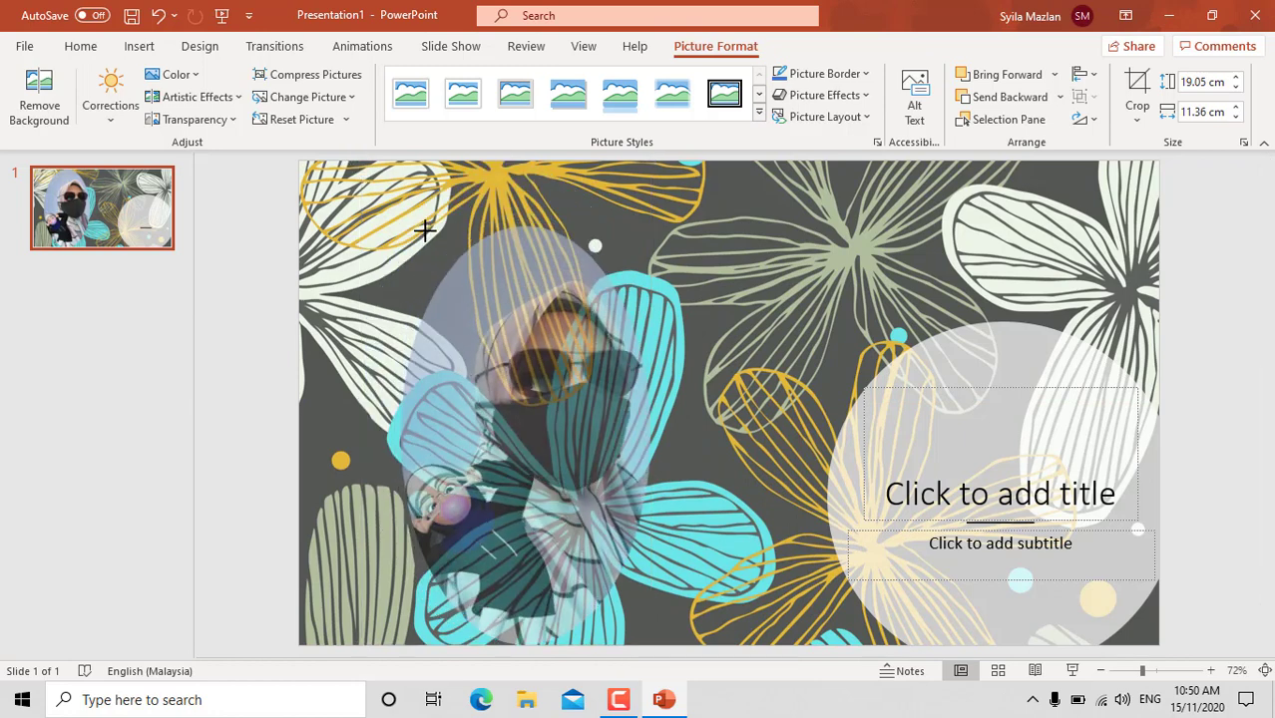
left_click_drag(509, 392, 423, 368)
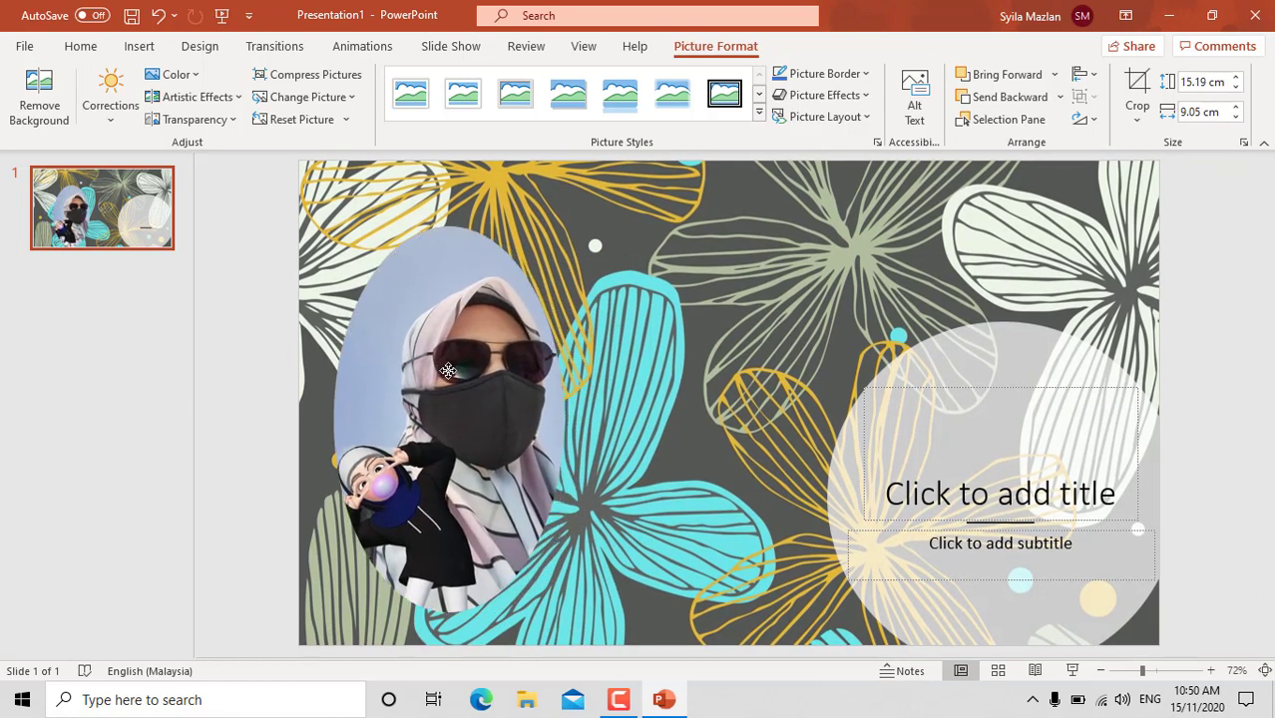
Step: Type the title 'Tutorial menghasilkan video pdpc menarik', which autofits to 36 pt
left_click(1116, 495)
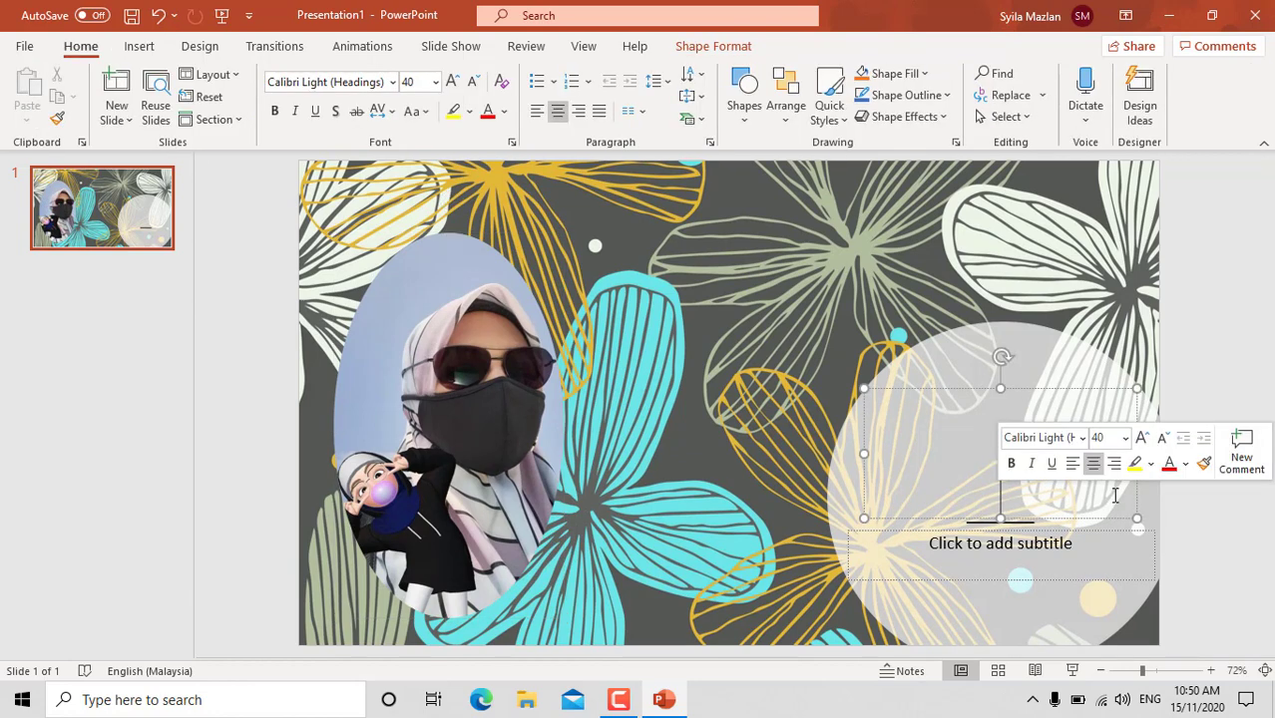
type("Tu")
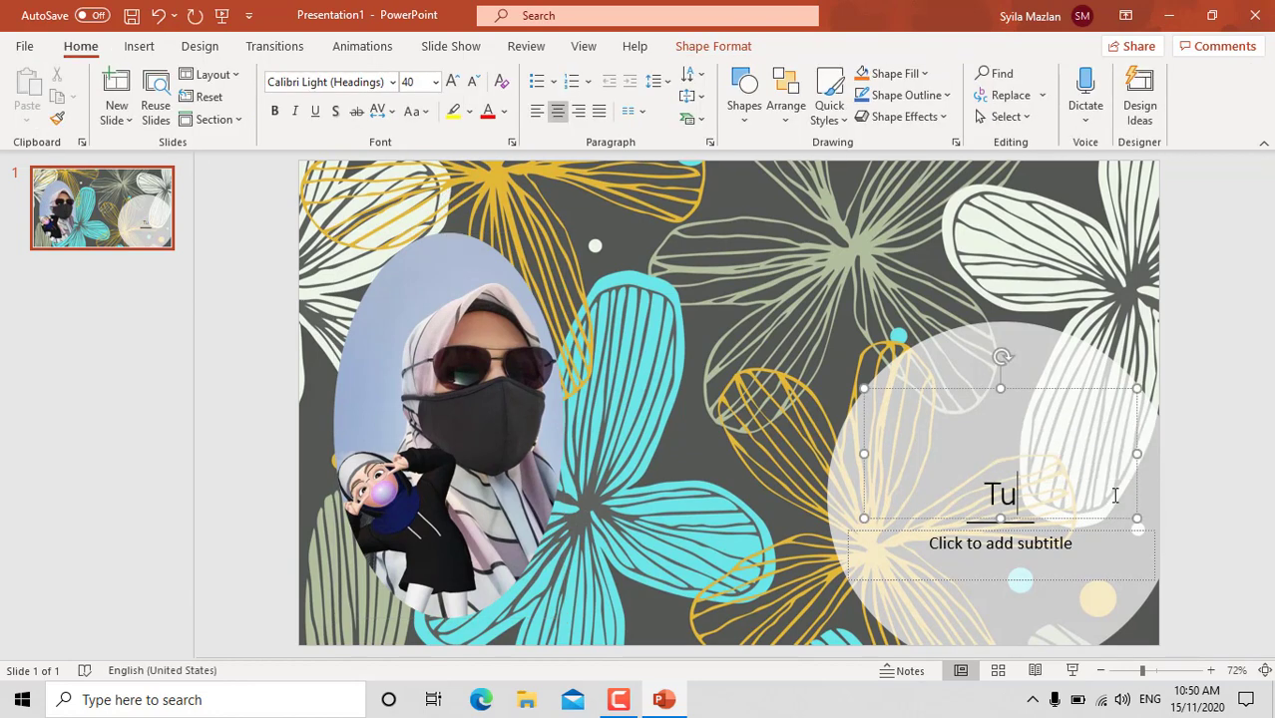
type("torial")
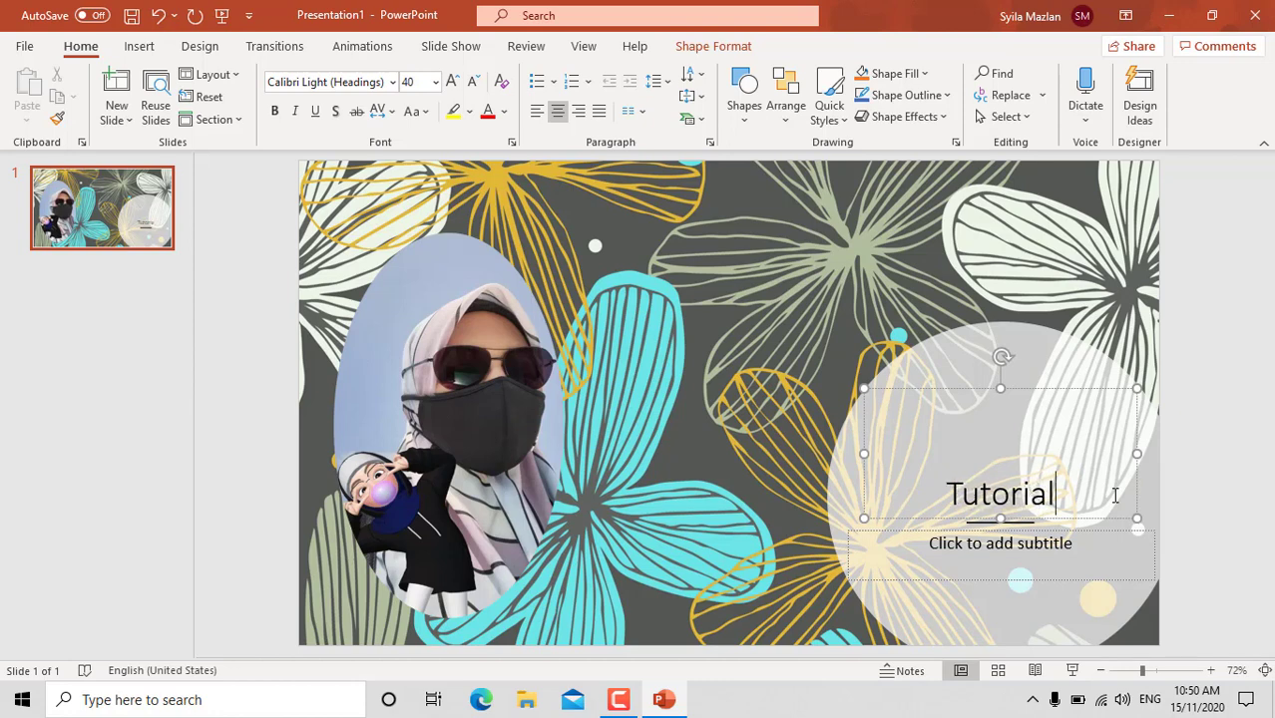
type(" menh")
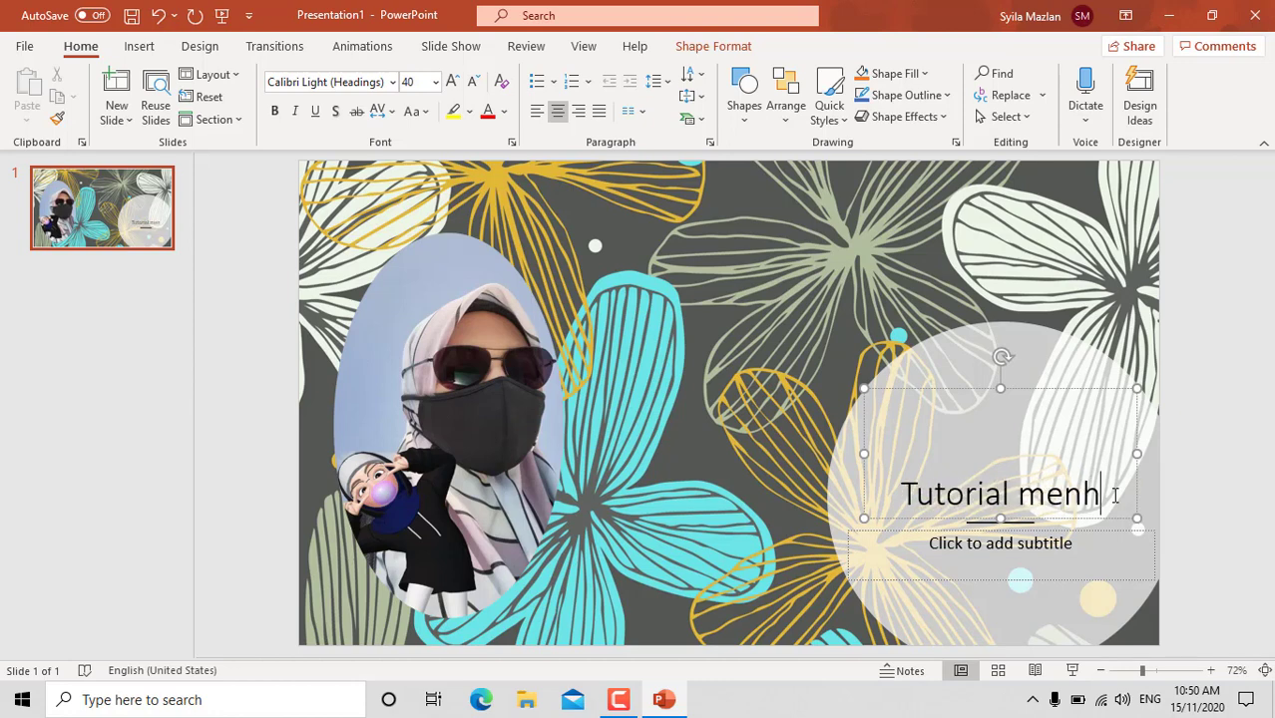
key("BackSpace")
type("g")
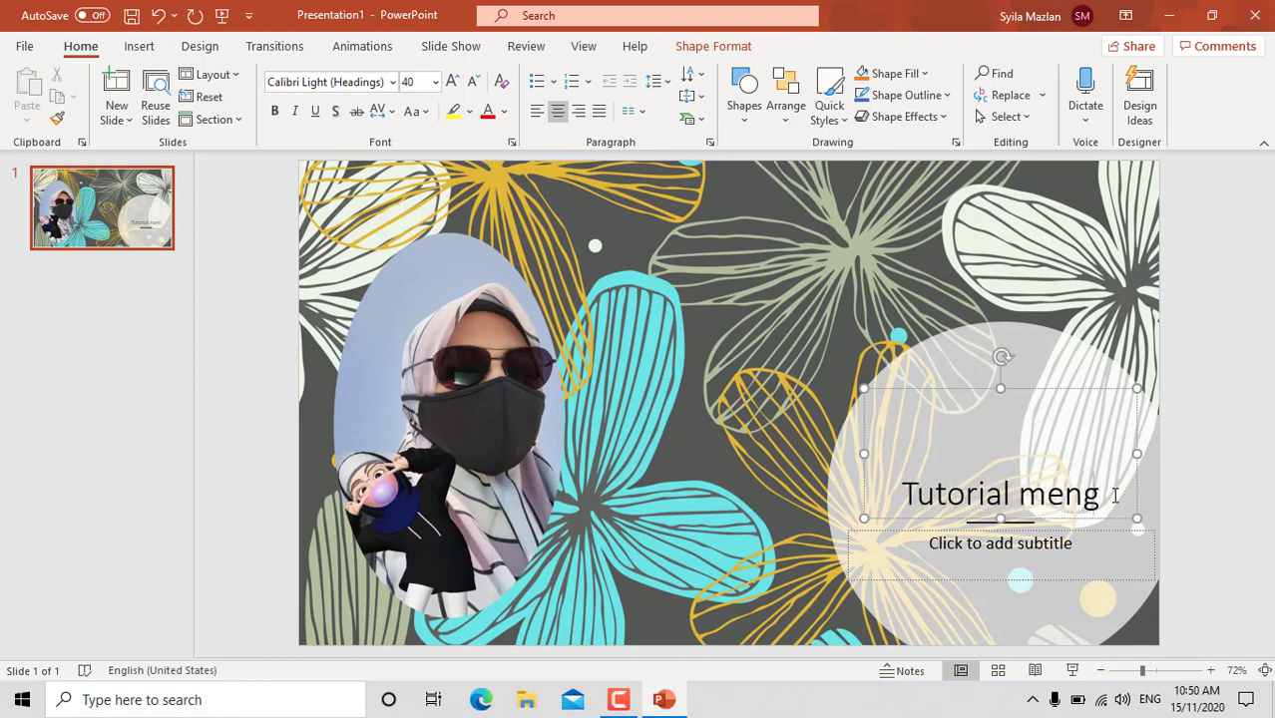
type("hasil")
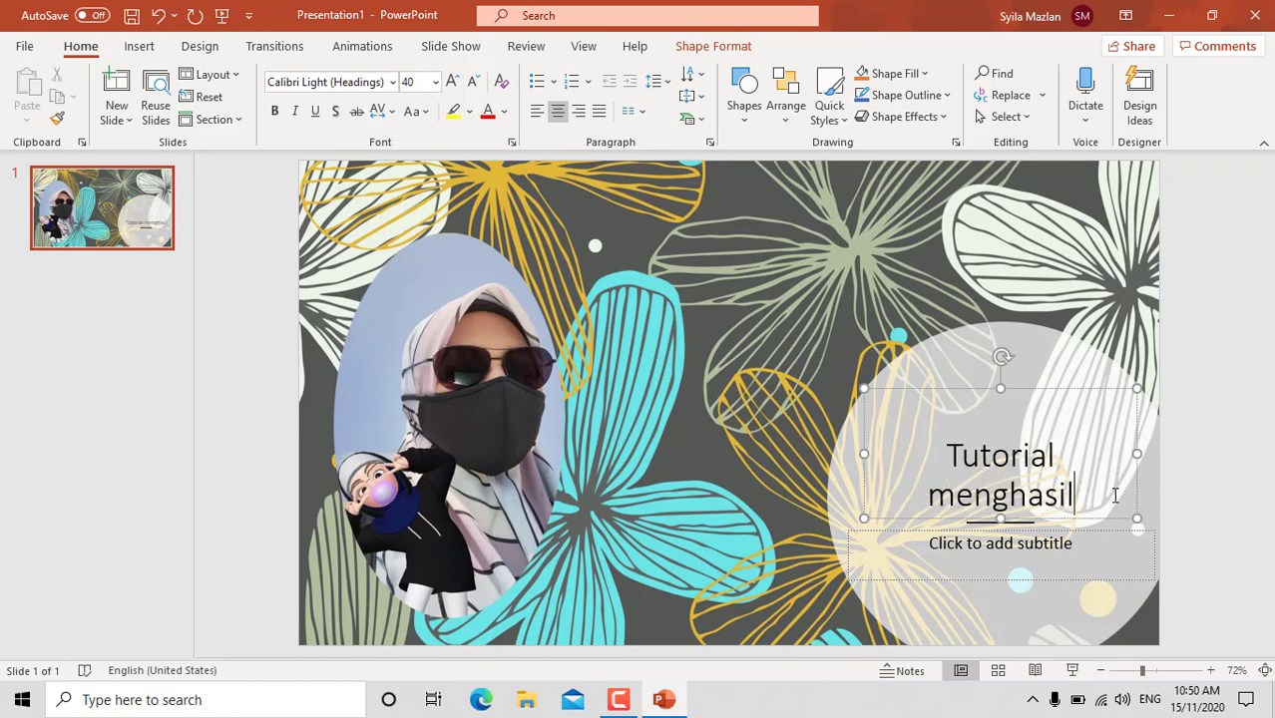
type("kan")
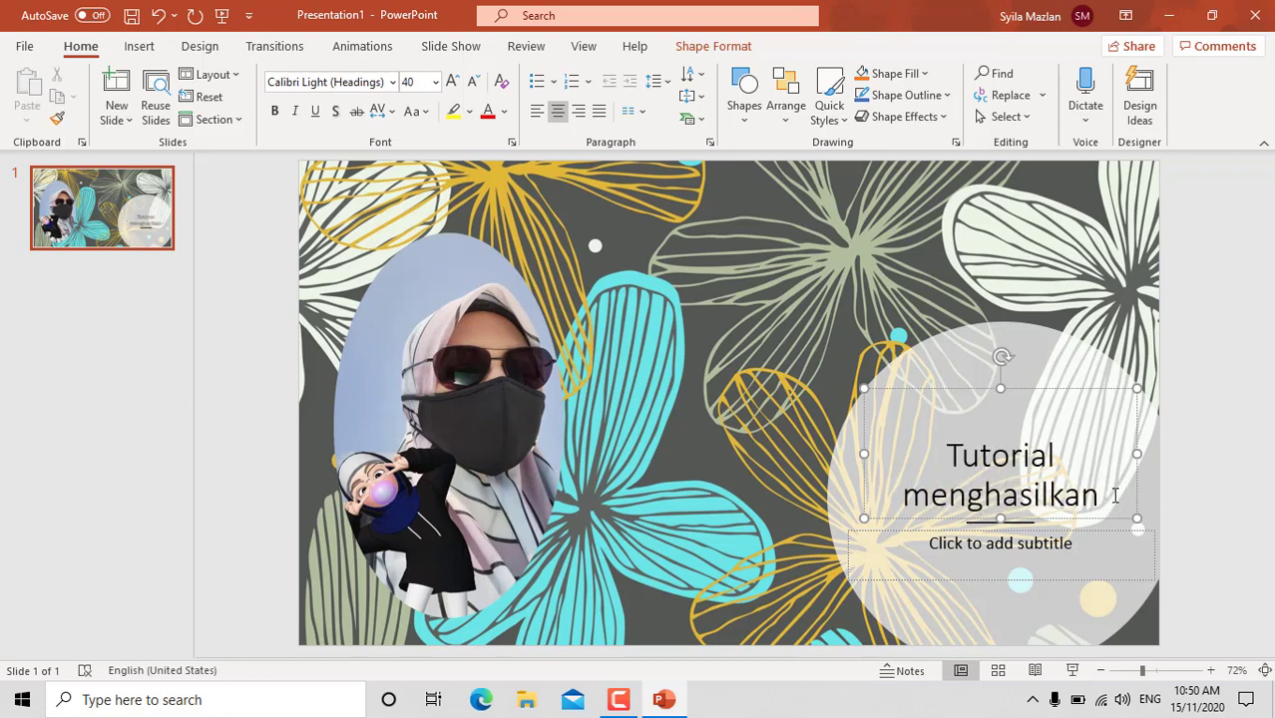
type(" vide")
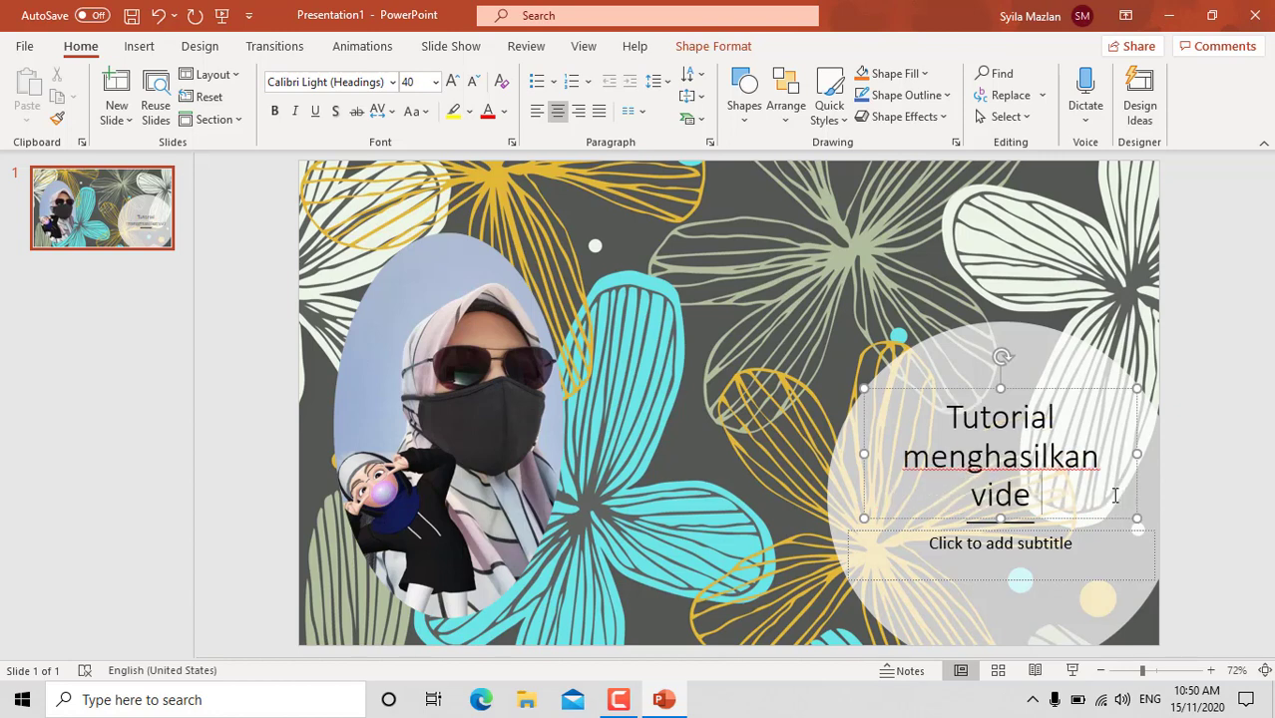
type("o pdp")
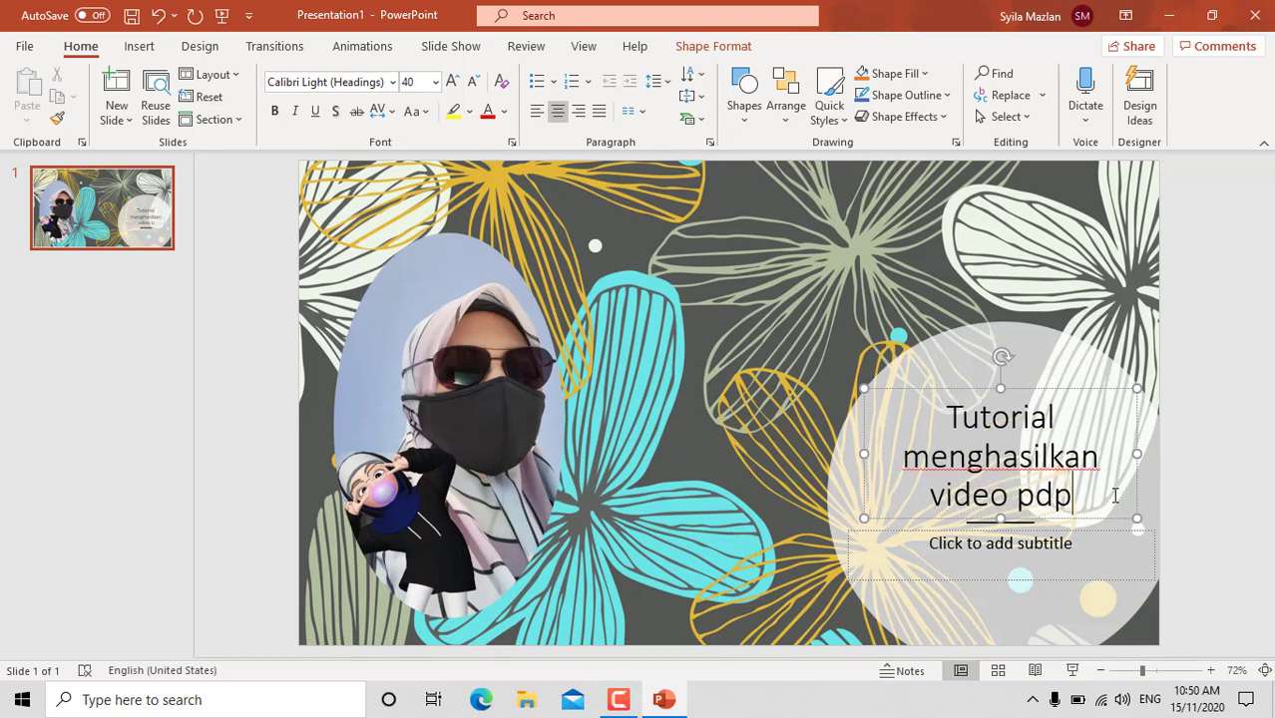
type("c menari")
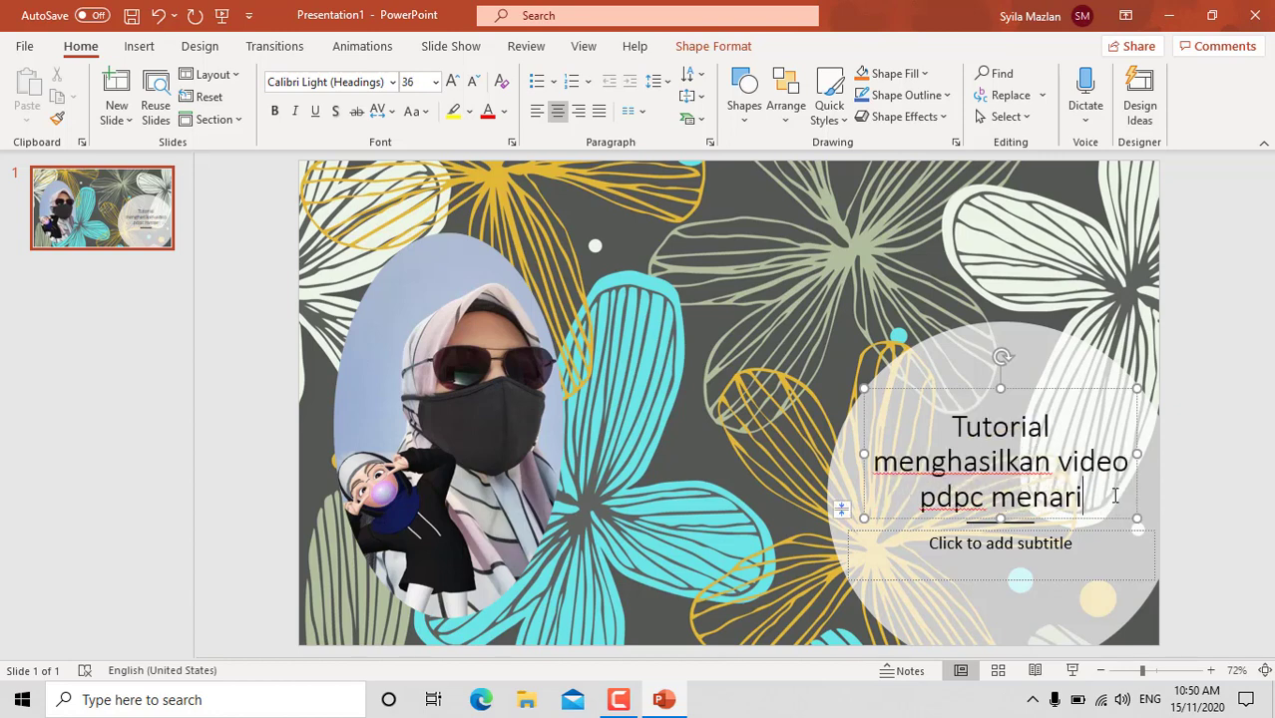
type("k")
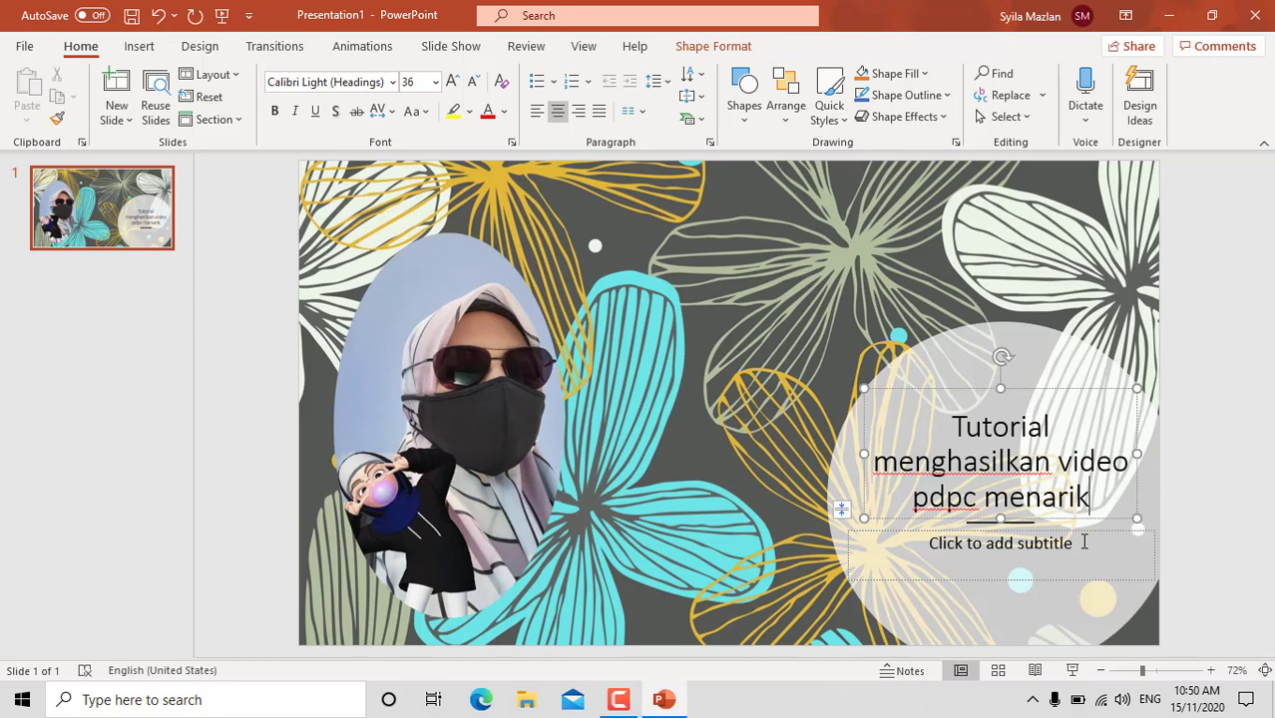
Step: Type the author credit line into the subtitle placeholder and select it
left_click(1084, 542)
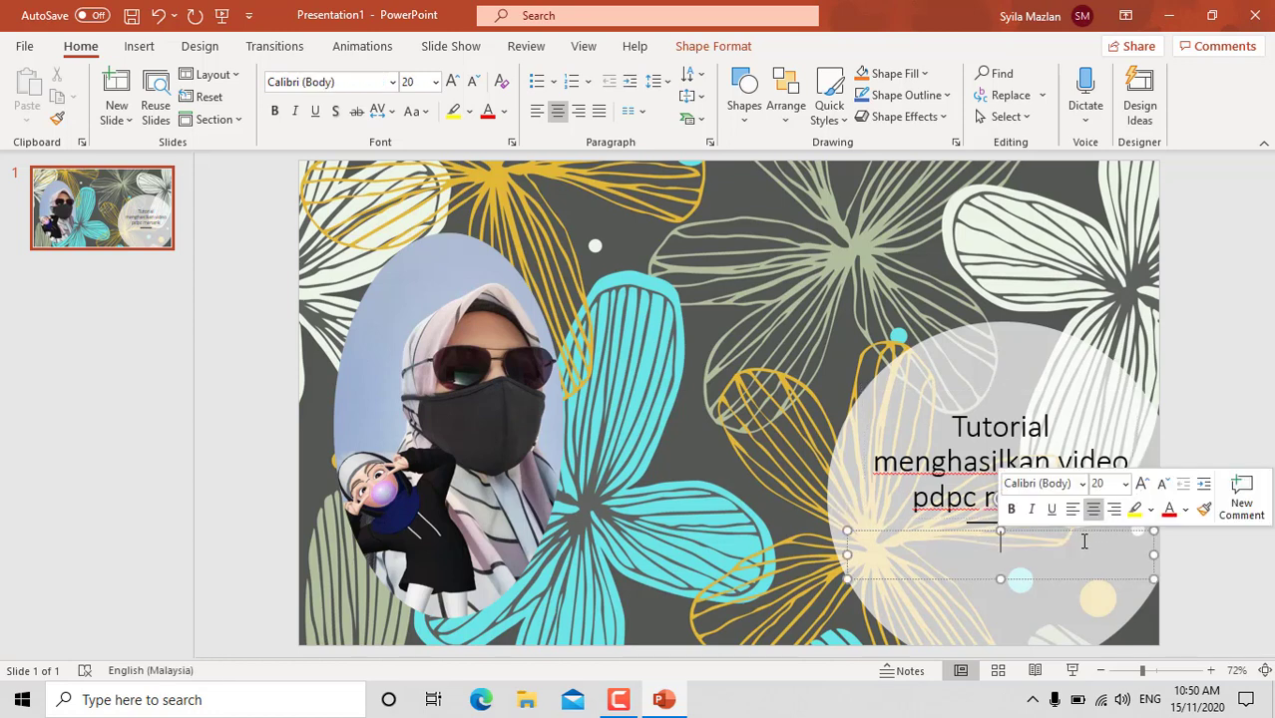
type("@")
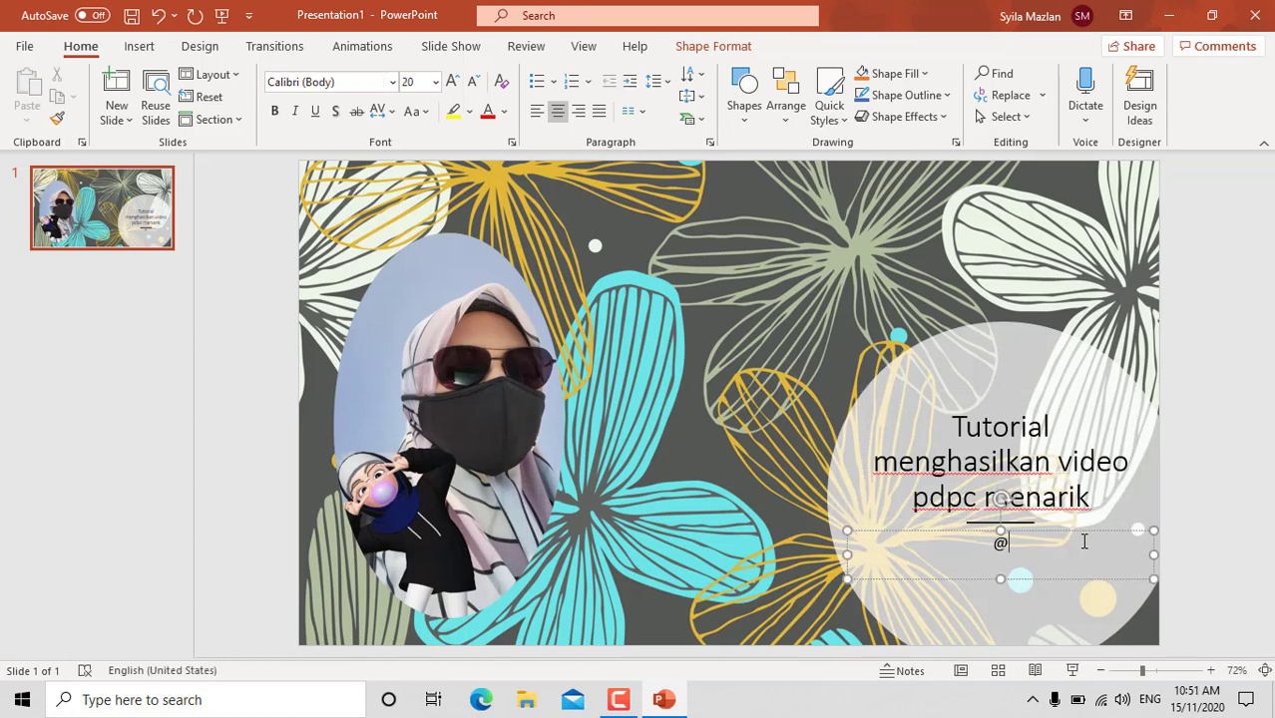
type(" cikgu ")
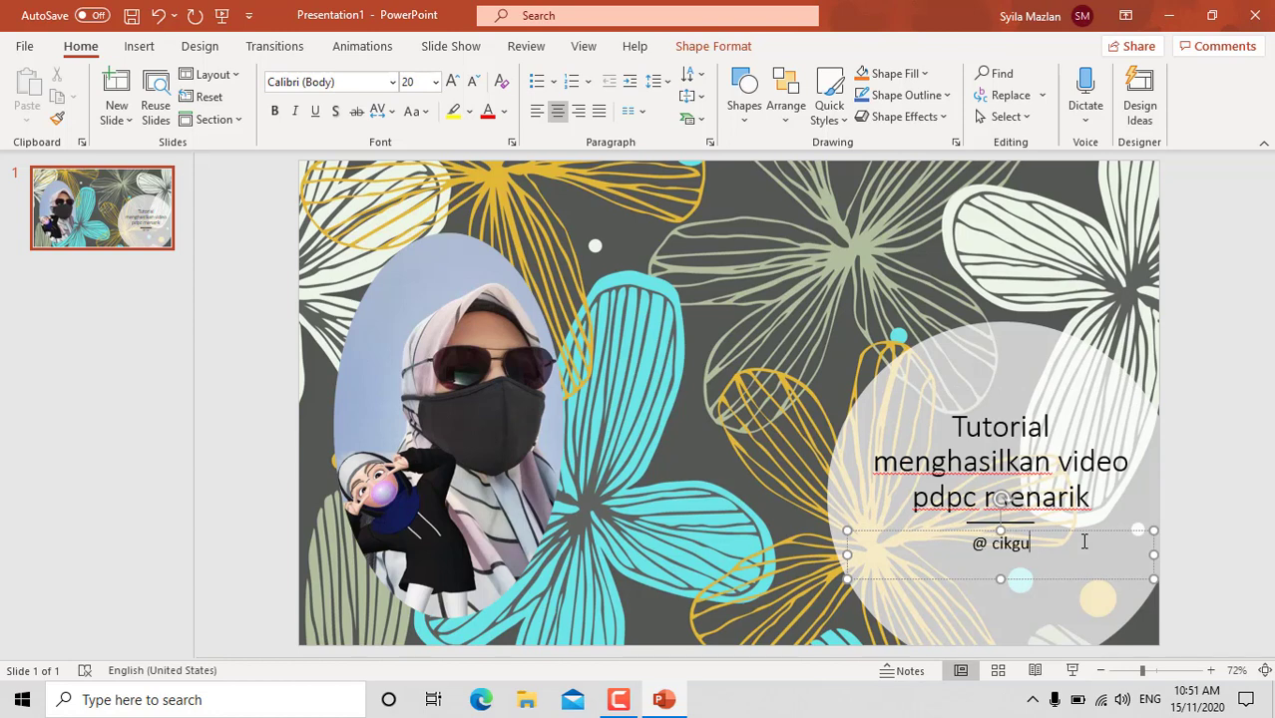
type("Syila")
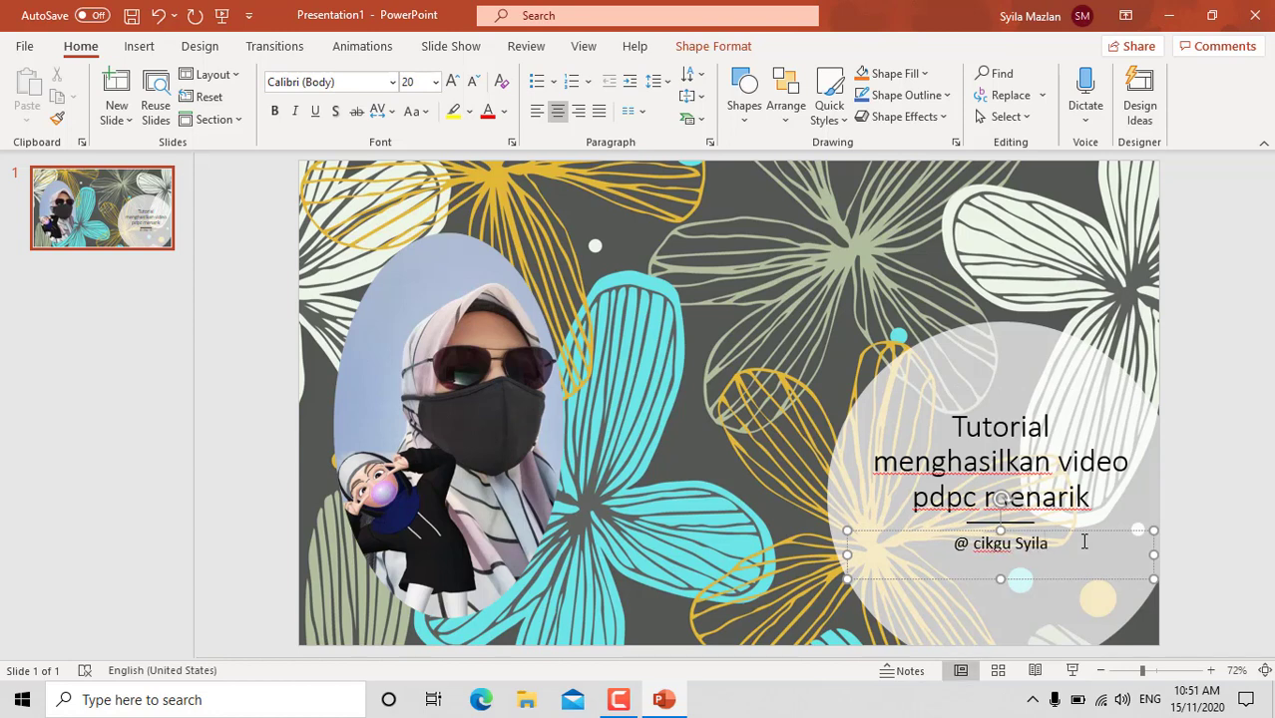
left_click(953, 543)
key("shift+End")
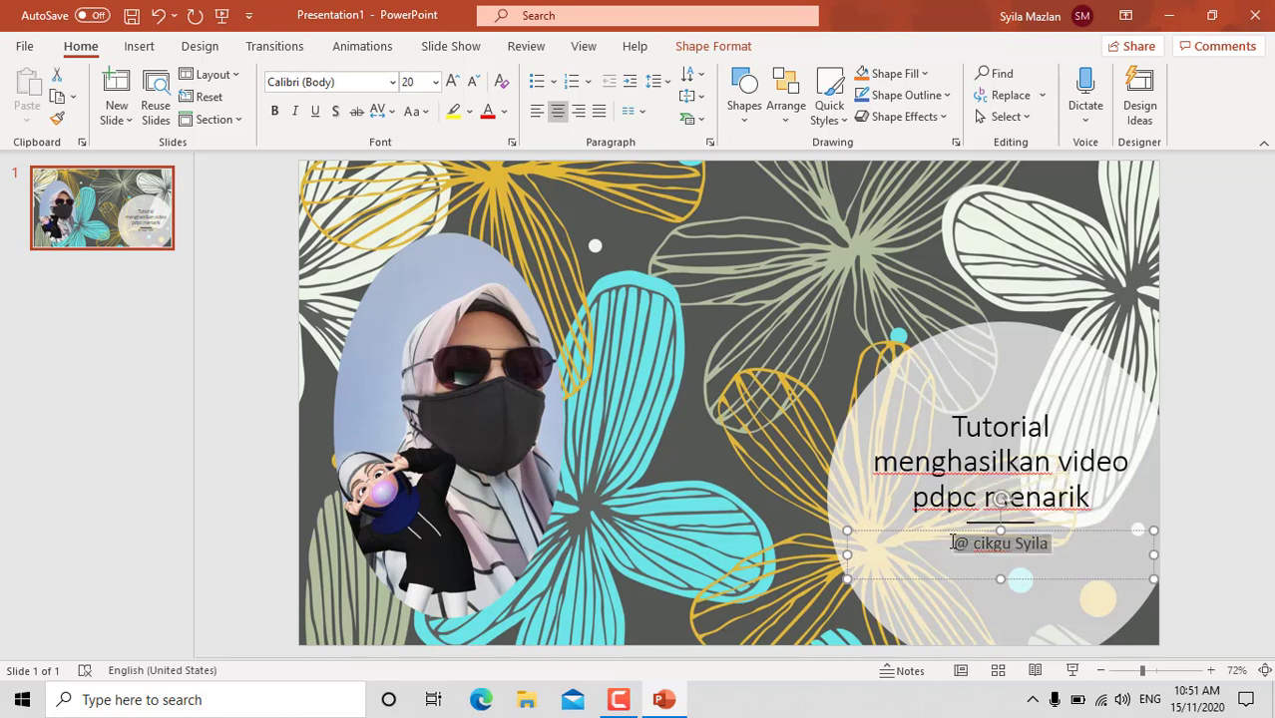
Step: Format the credit line in Cooper Black with Blue, Accent 5, Darker 25% colour
left_click(394, 86)
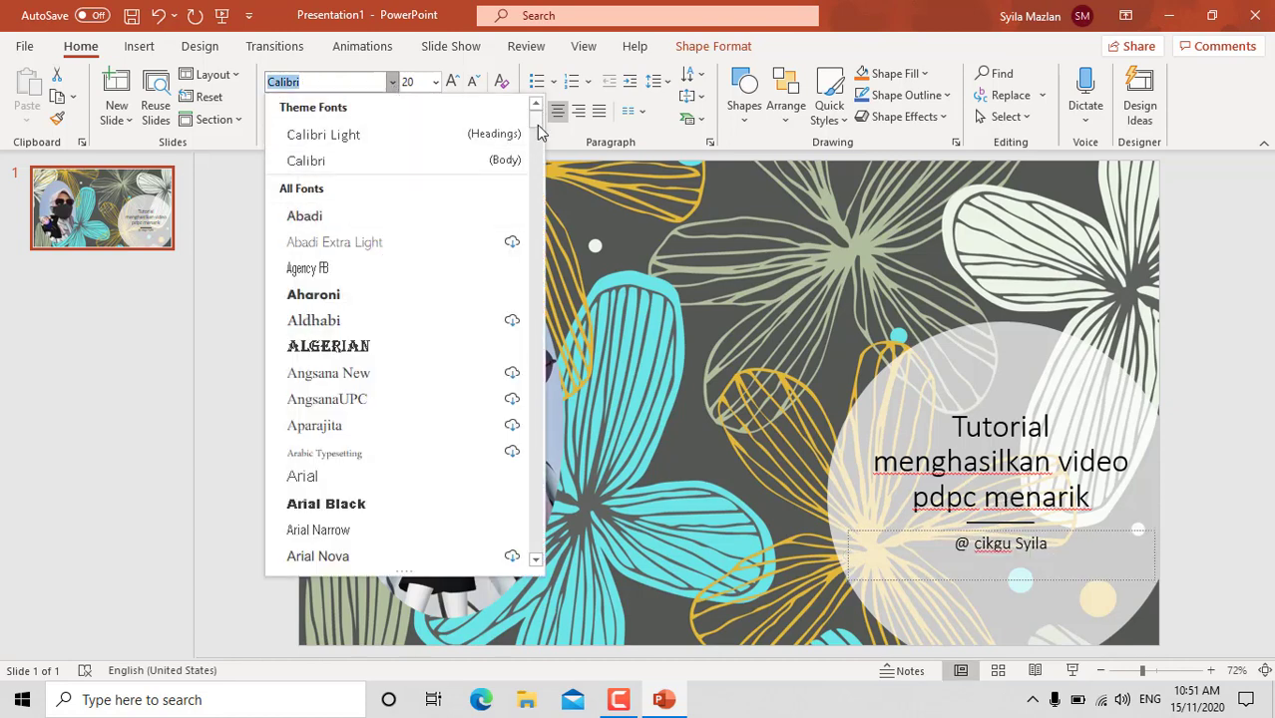
left_click_drag(537, 125, 537, 207)
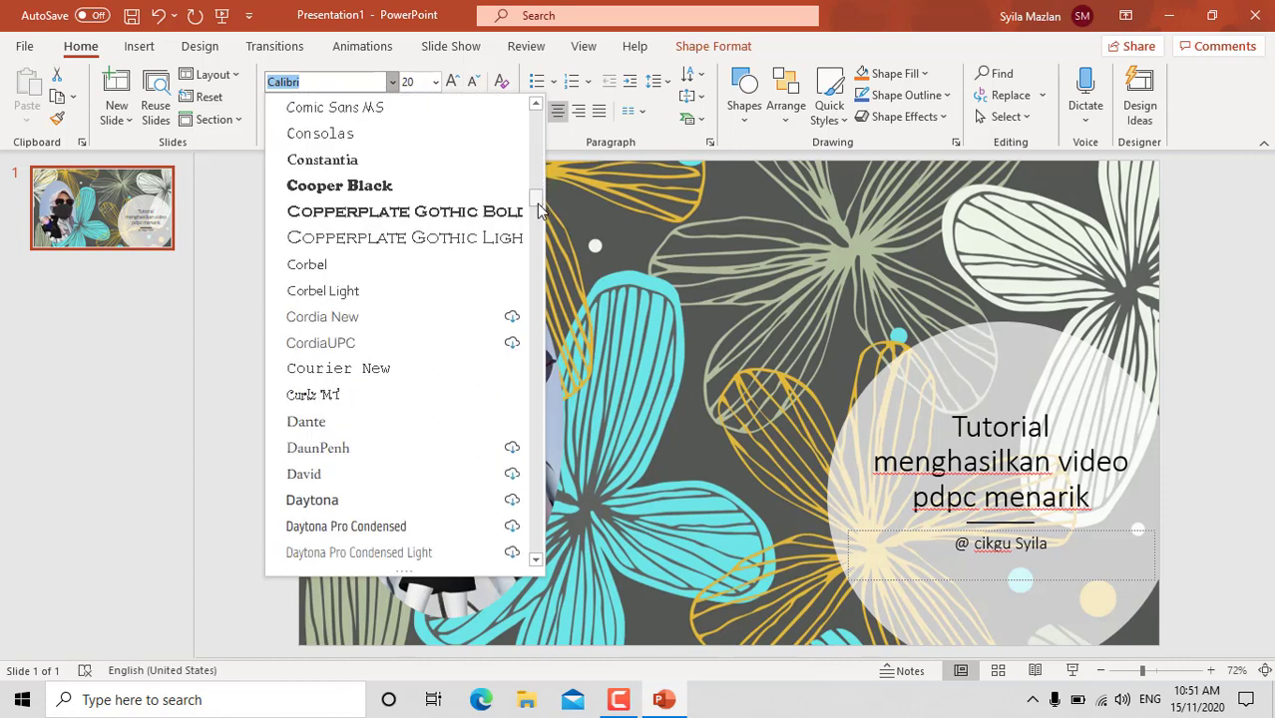
left_click(405, 191)
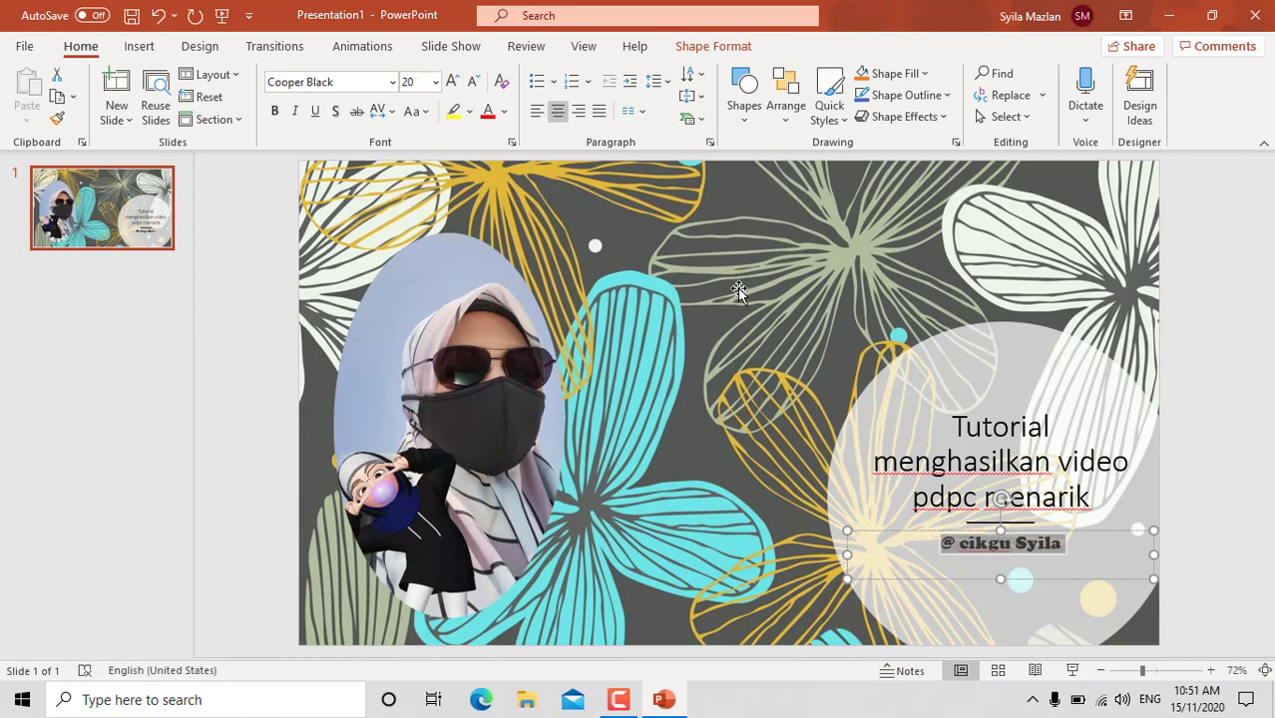
left_click(505, 112)
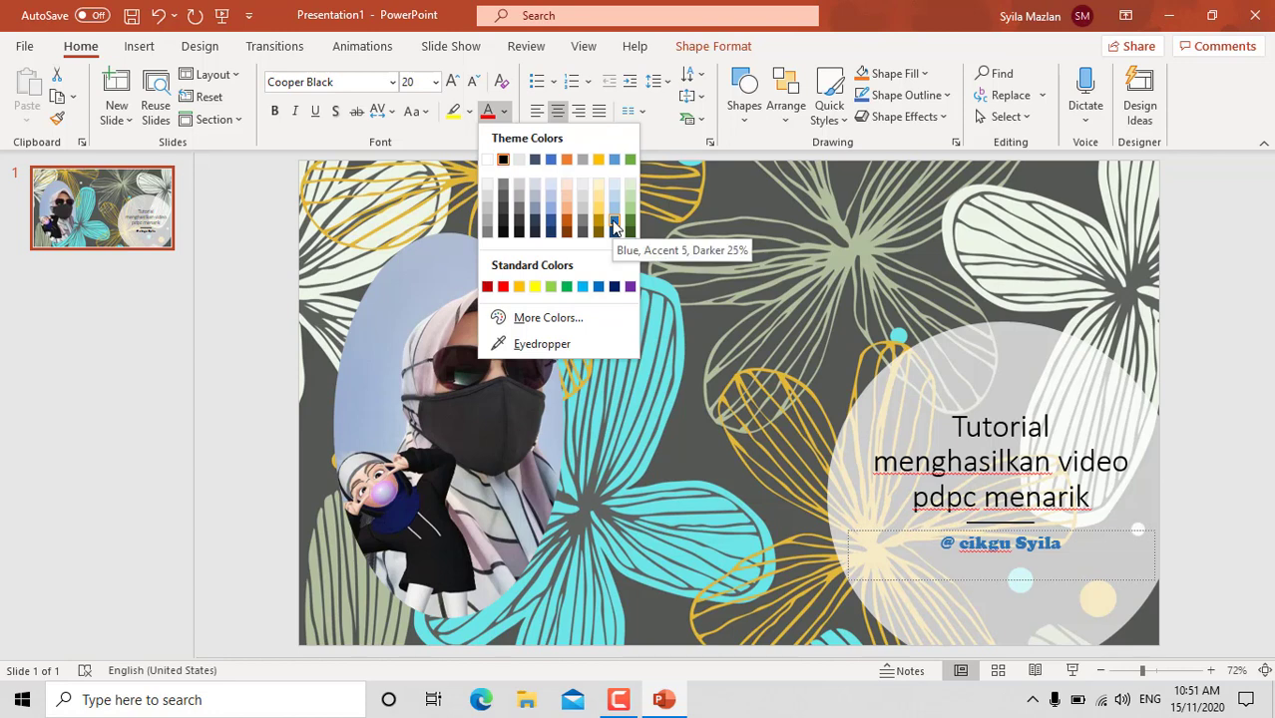
left_click(614, 225)
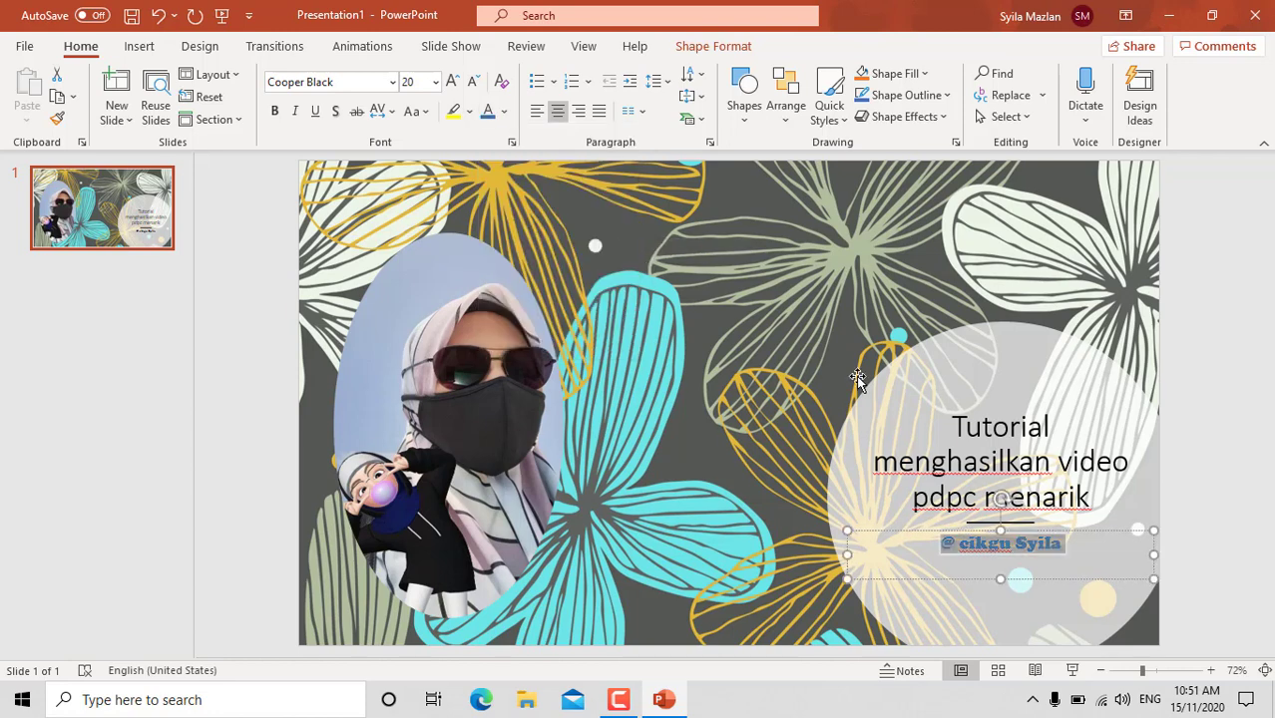
Step: Change the title text's font to Cooper Black
left_click(947, 425)
key("shift+Down")
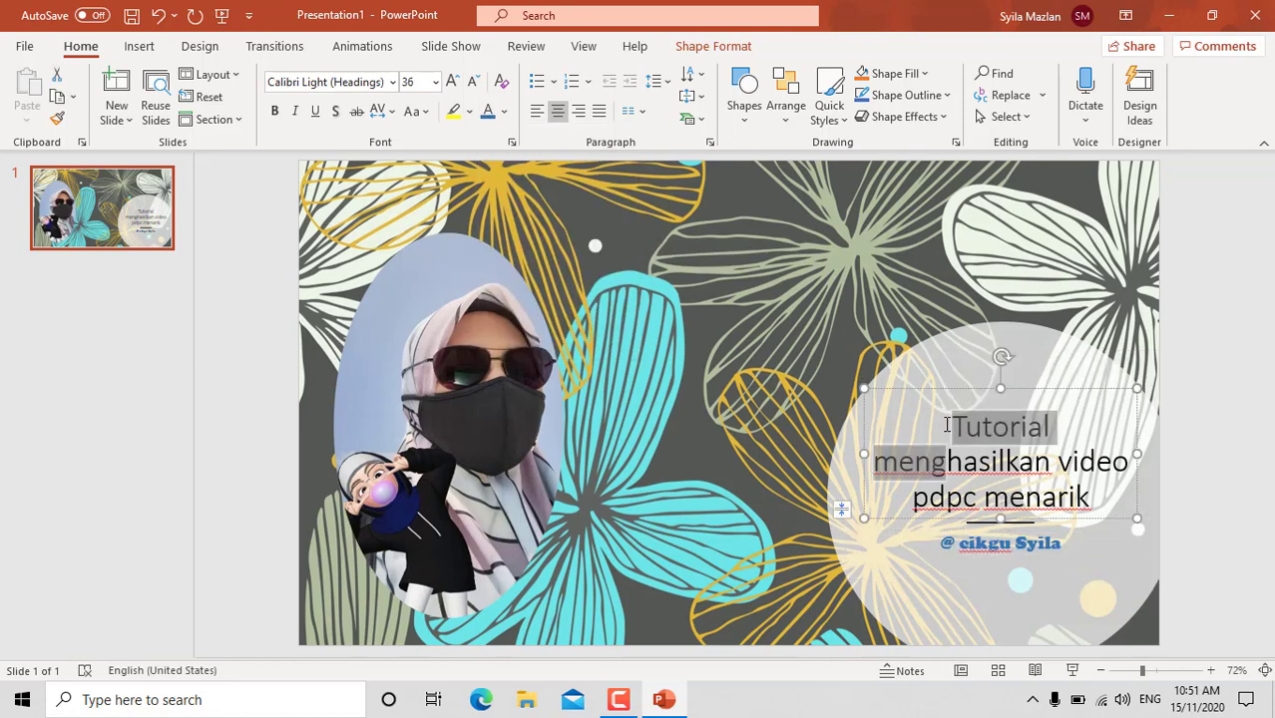
key("shift+Down")
key("shift+Down")
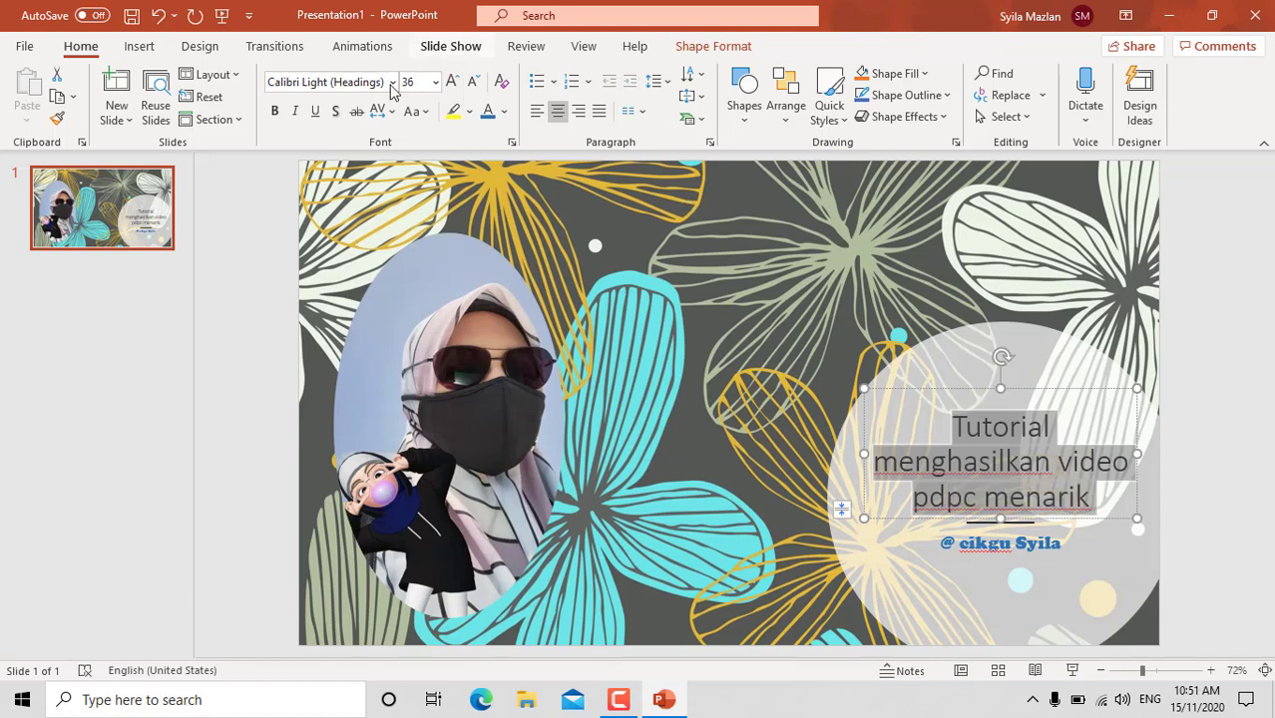
left_click(393, 82)
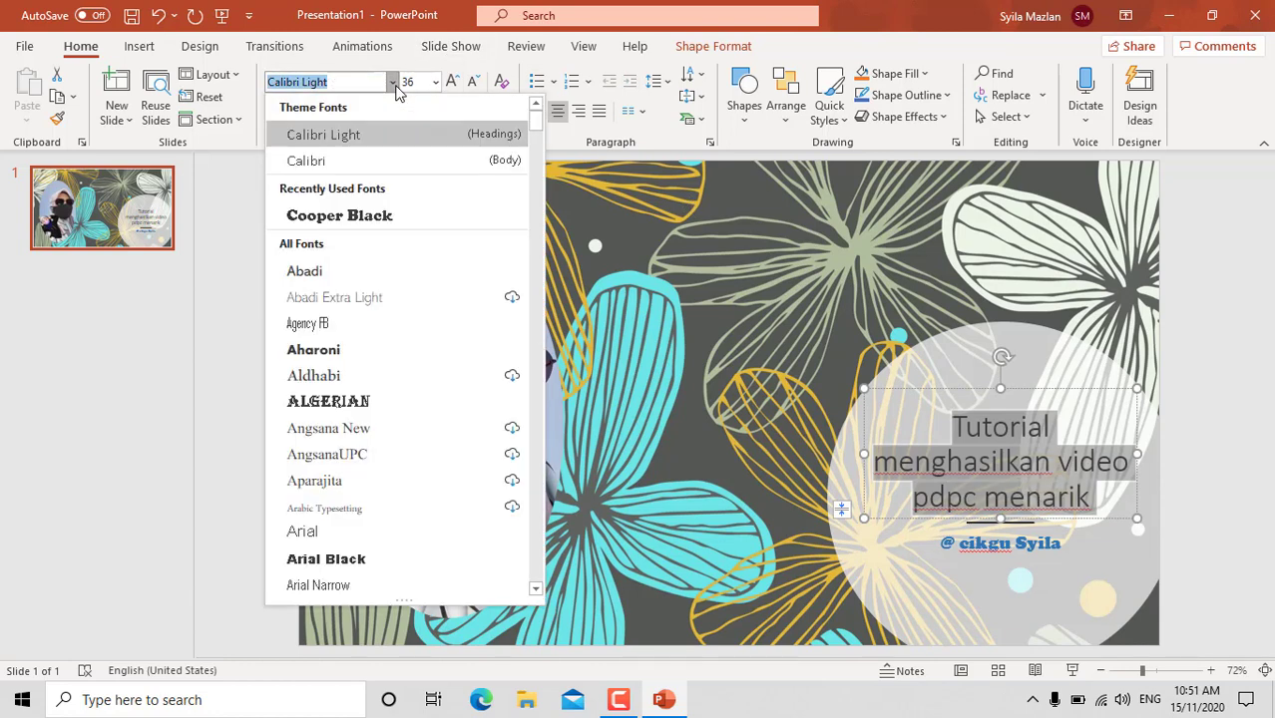
left_click(474, 223)
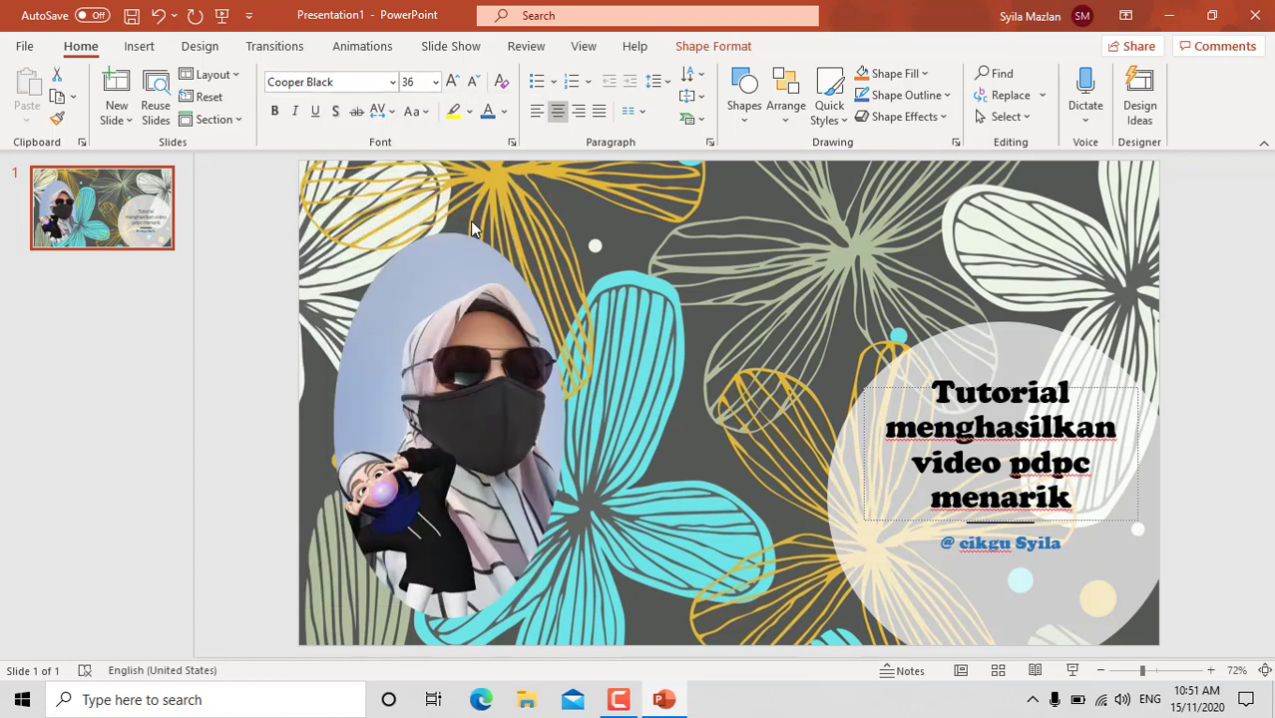
Step: Move the credit line and the title box slightly lower on the slide
left_click(949, 540)
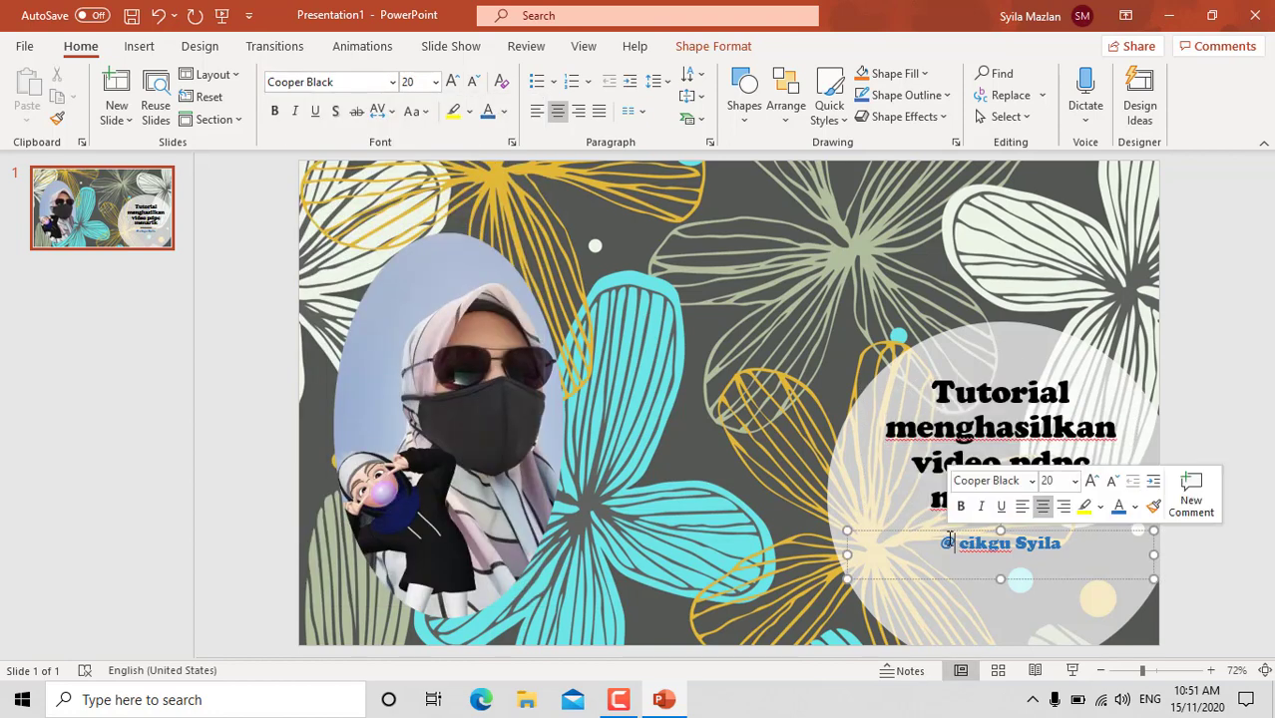
left_click_drag(927, 530, 927, 527)
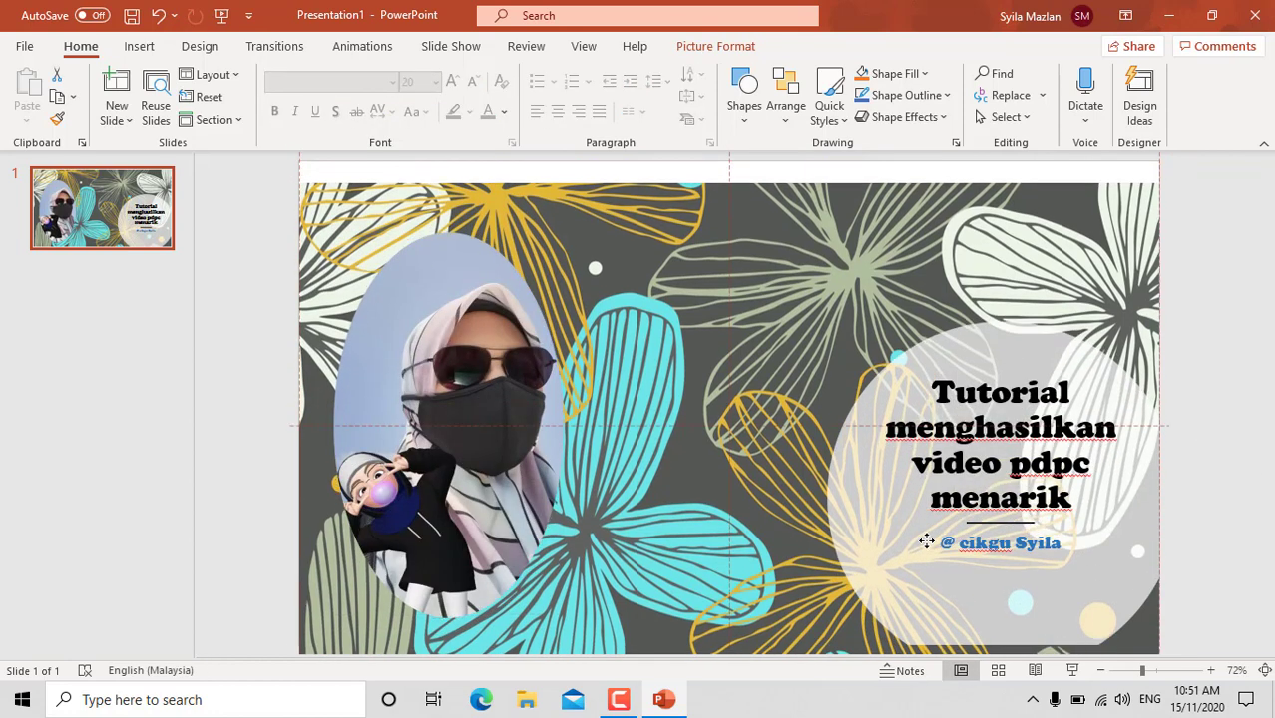
left_click(945, 539)
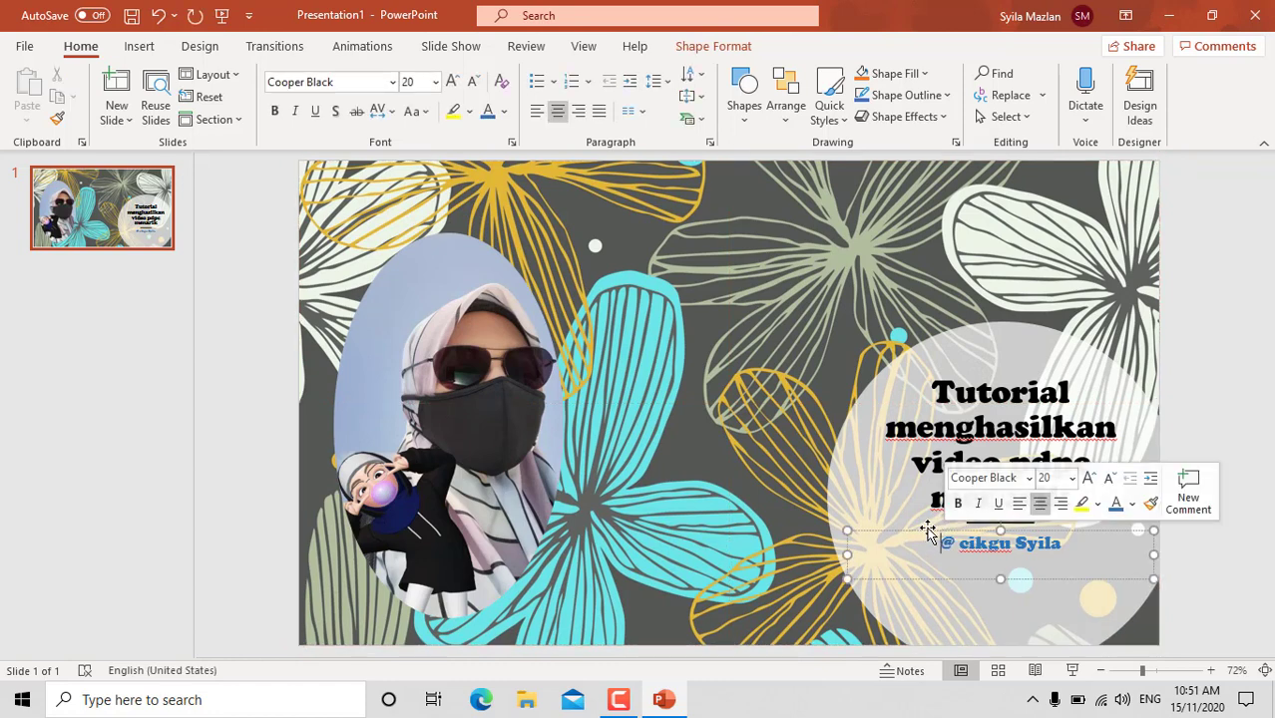
left_click_drag(928, 529, 930, 559)
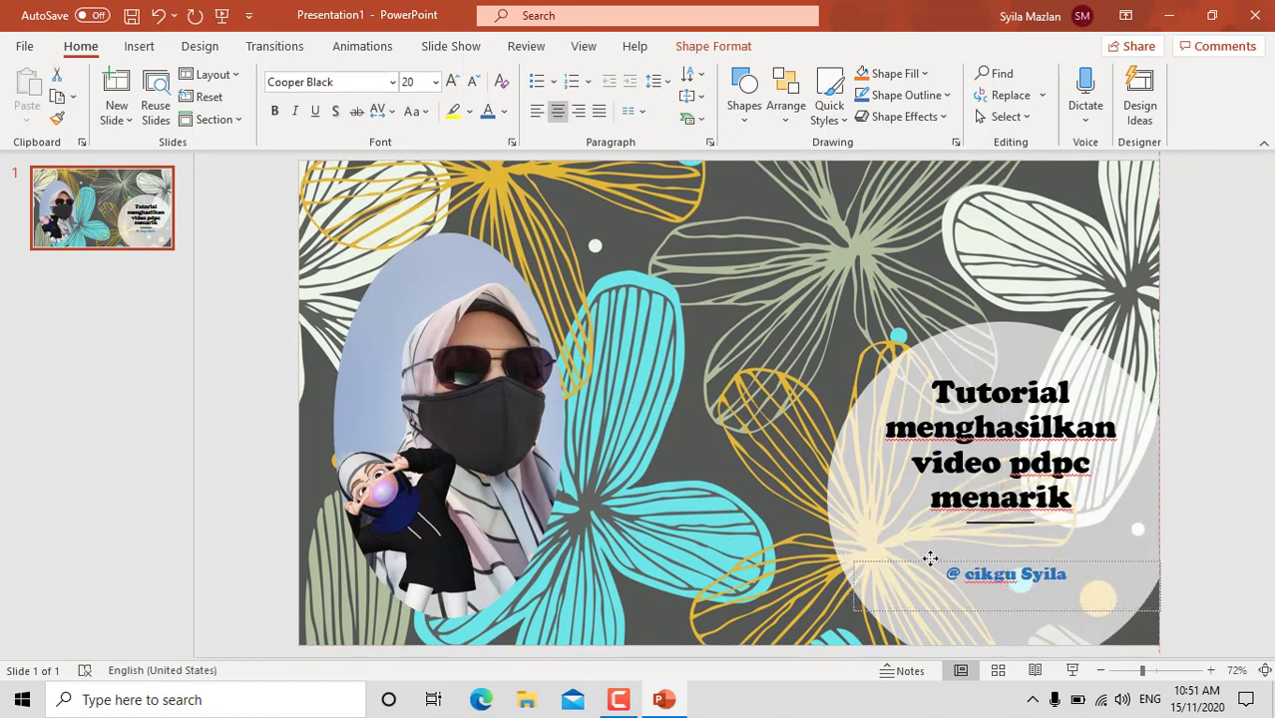
left_click(908, 384)
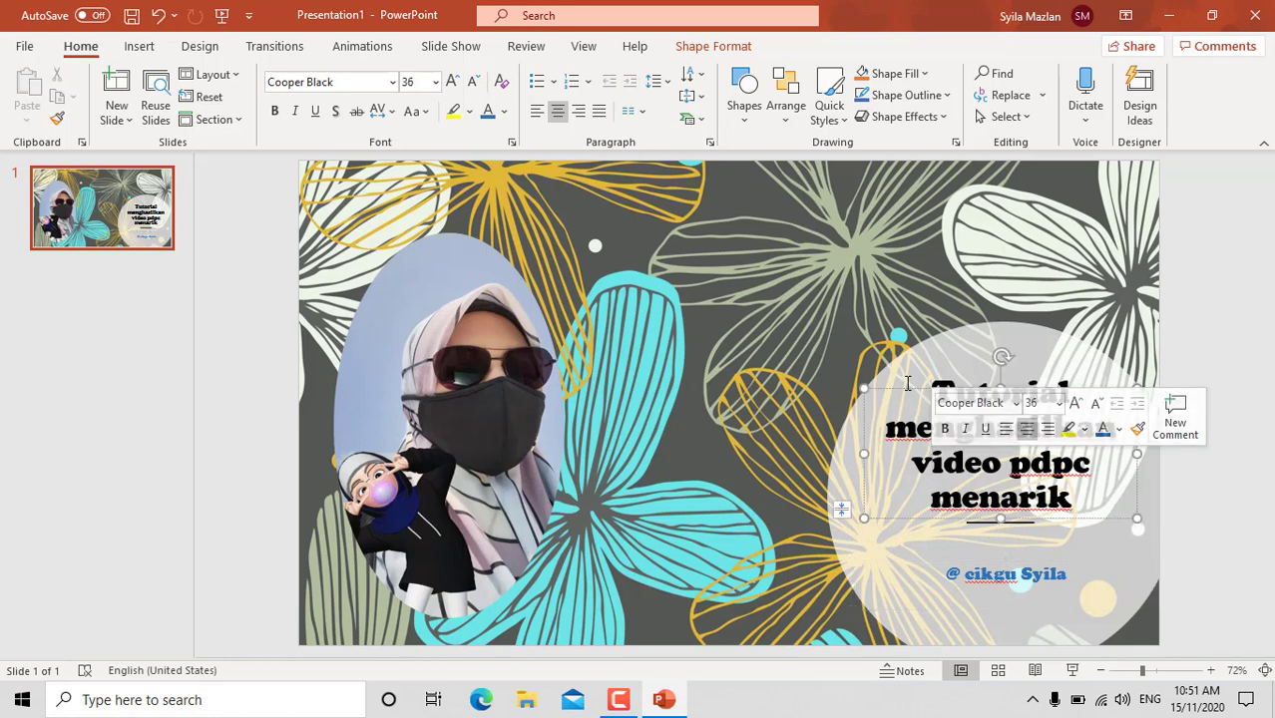
left_click_drag(908, 394, 906, 429)
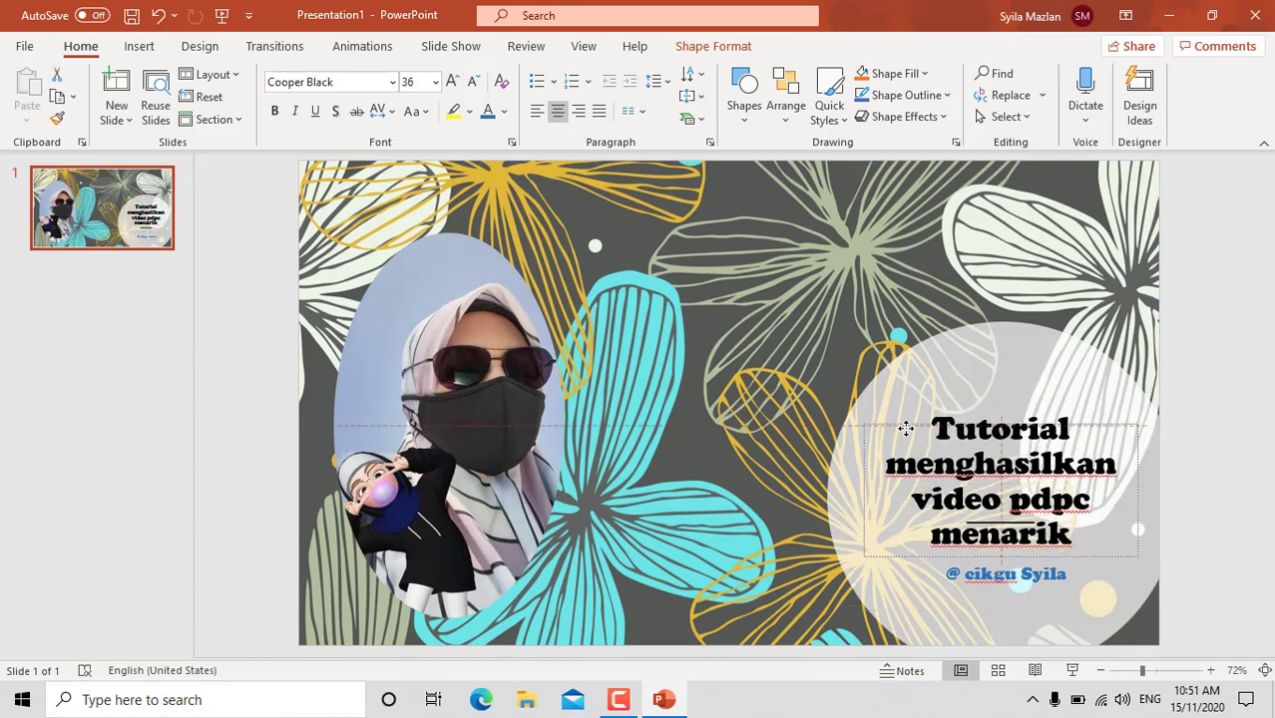
Step: Give the oval photo a 6 pt black outline, then deselect it
left_click(482, 417)
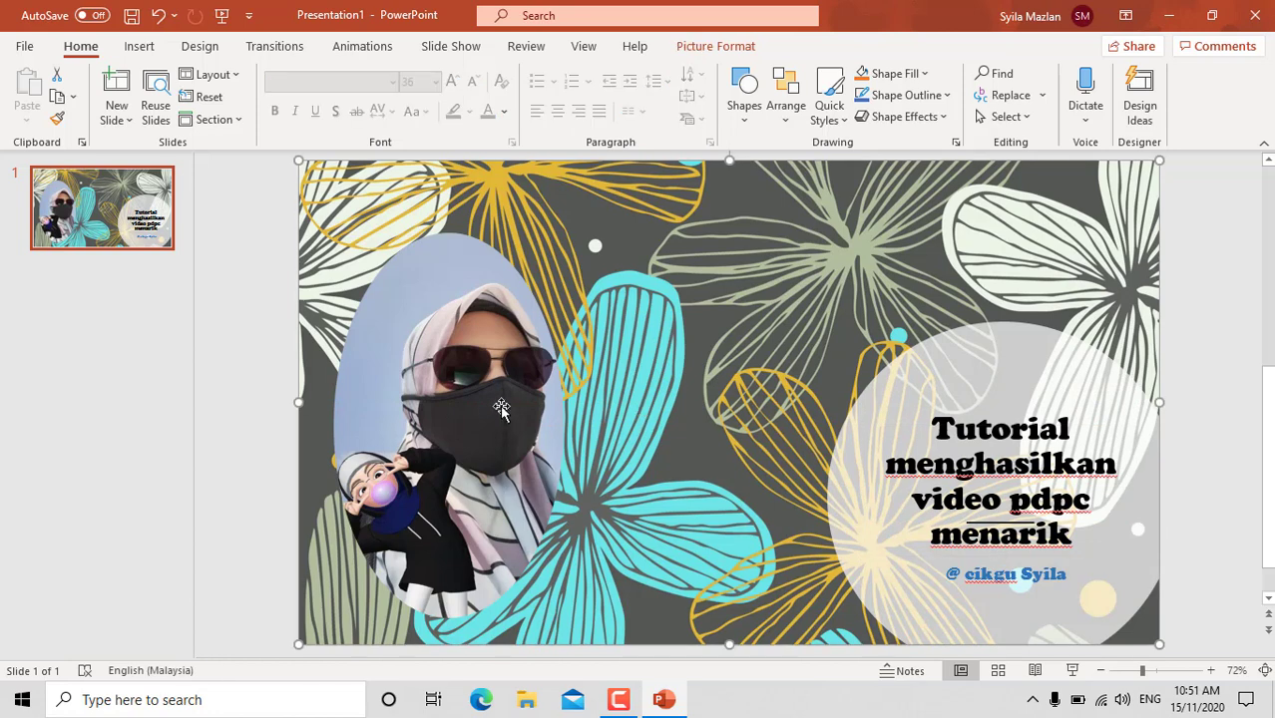
left_click(908, 95)
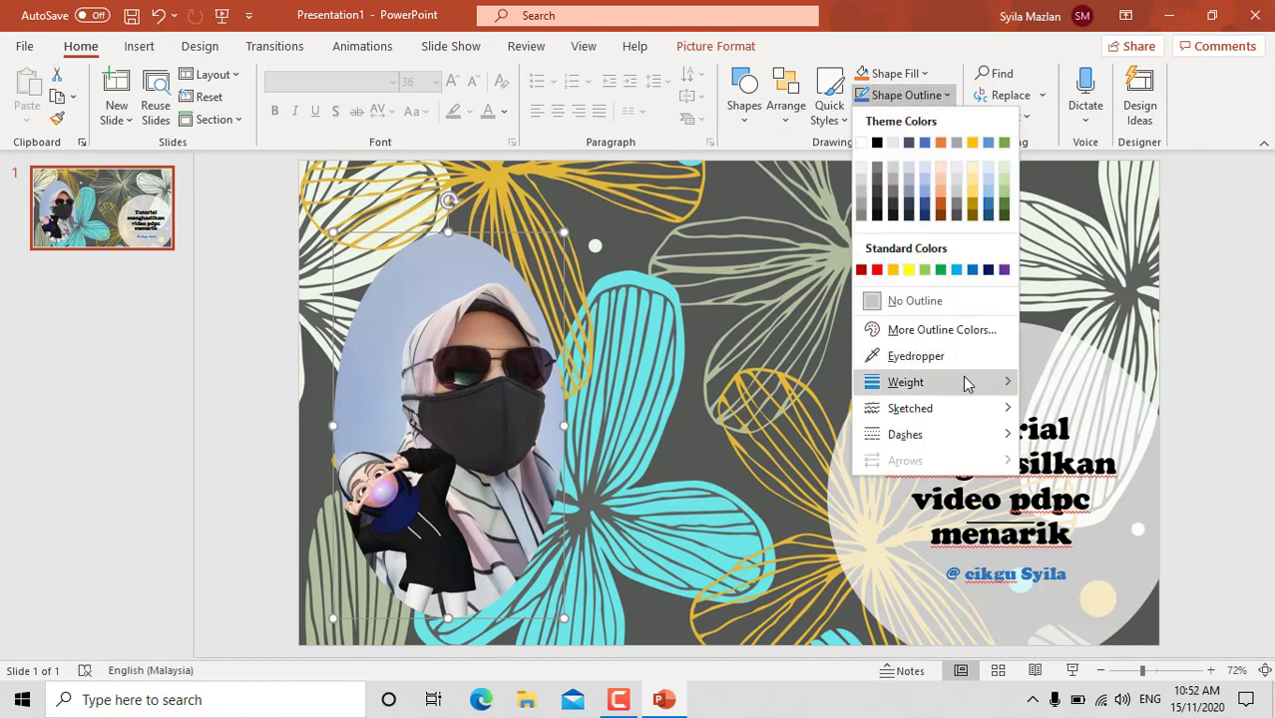
mouse_move(906, 383)
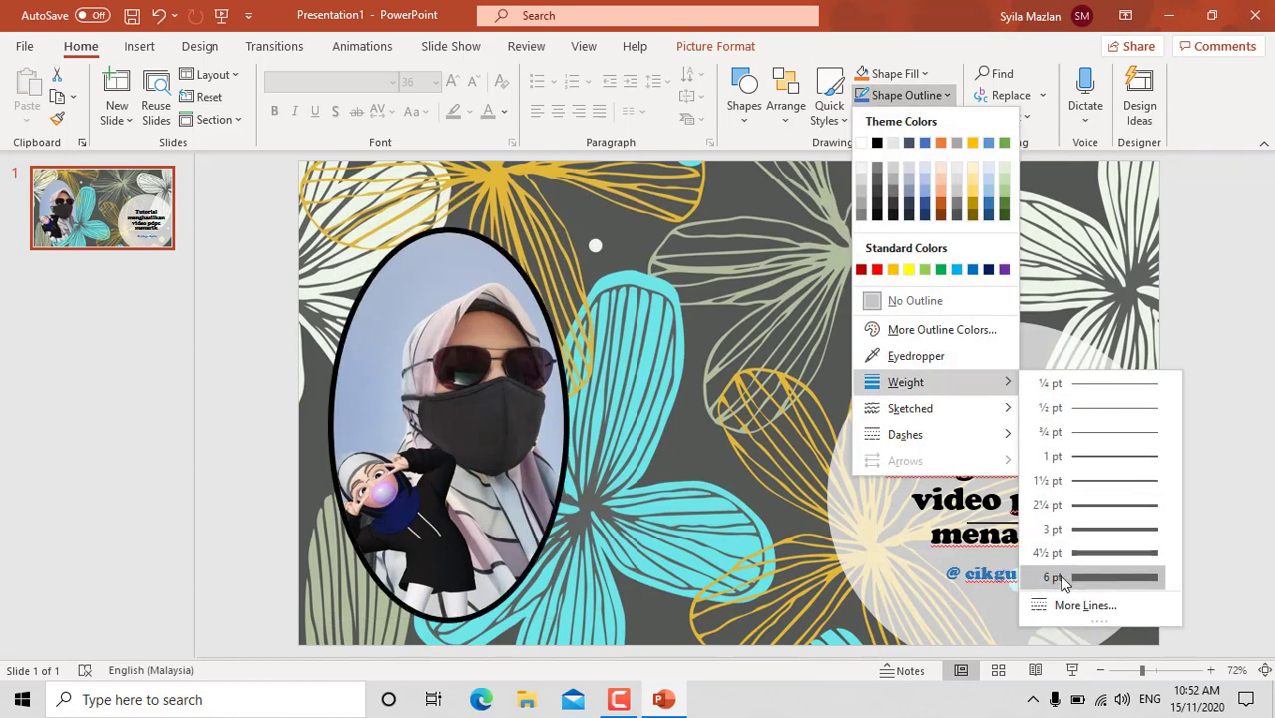
left_click(1064, 584)
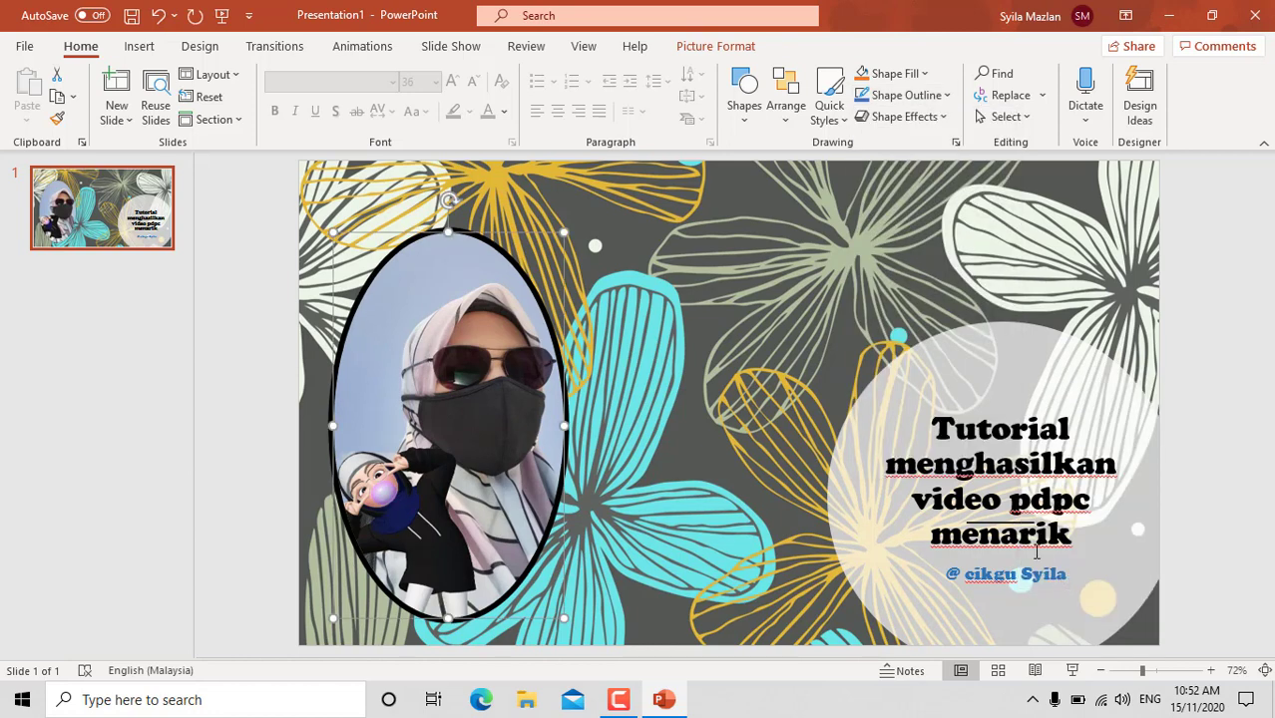
left_click(591, 341)
left_click(122, 390)
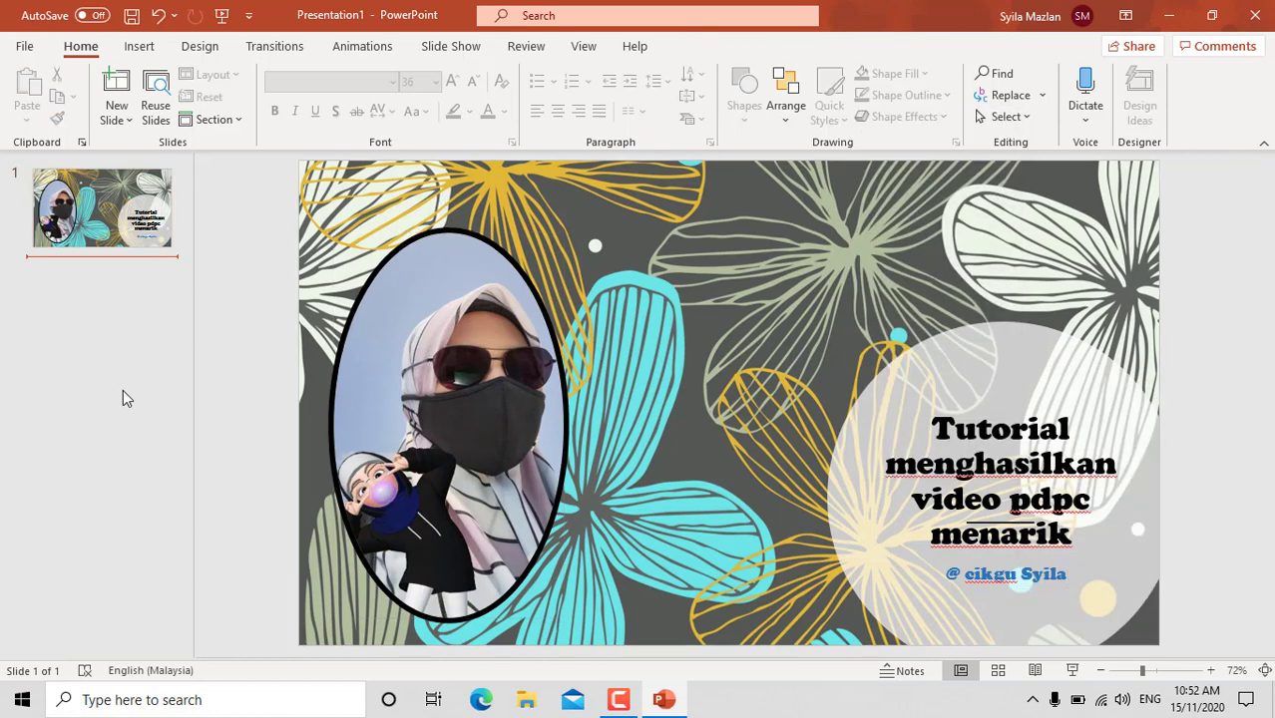
Step: Add a second slide with the Blank layout after the title slide
left_click(116, 128)
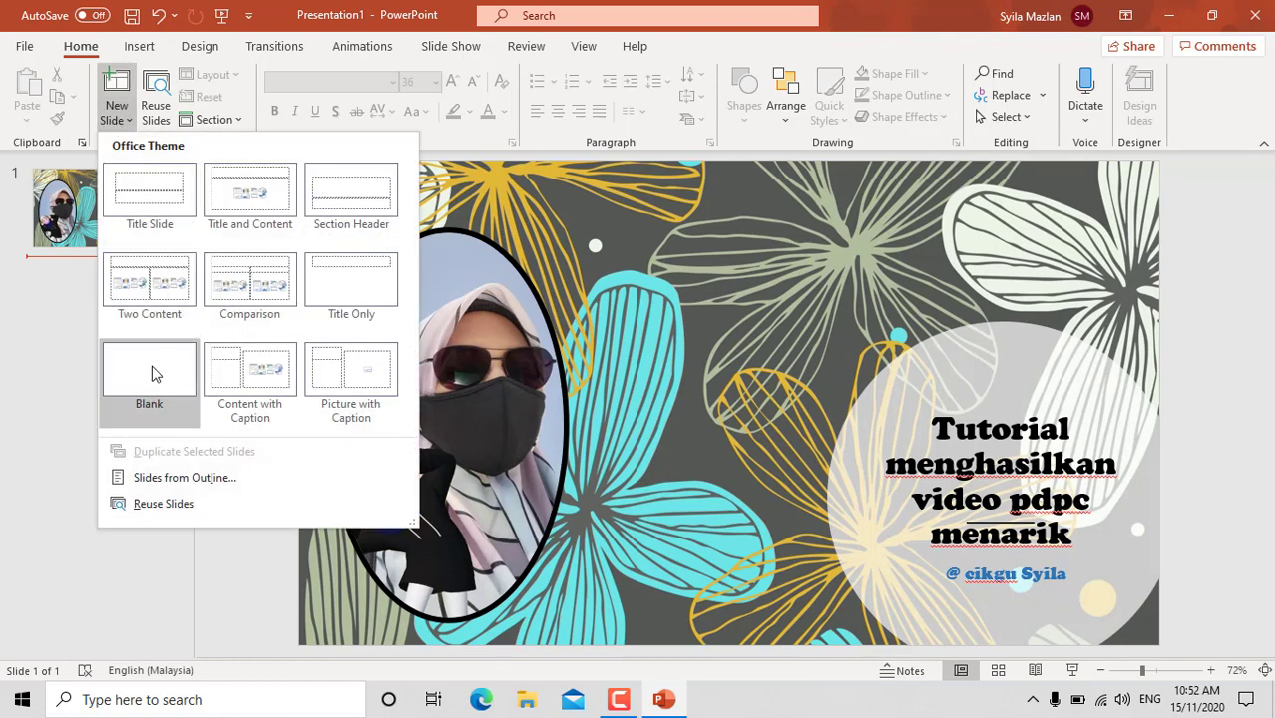
left_click(154, 373)
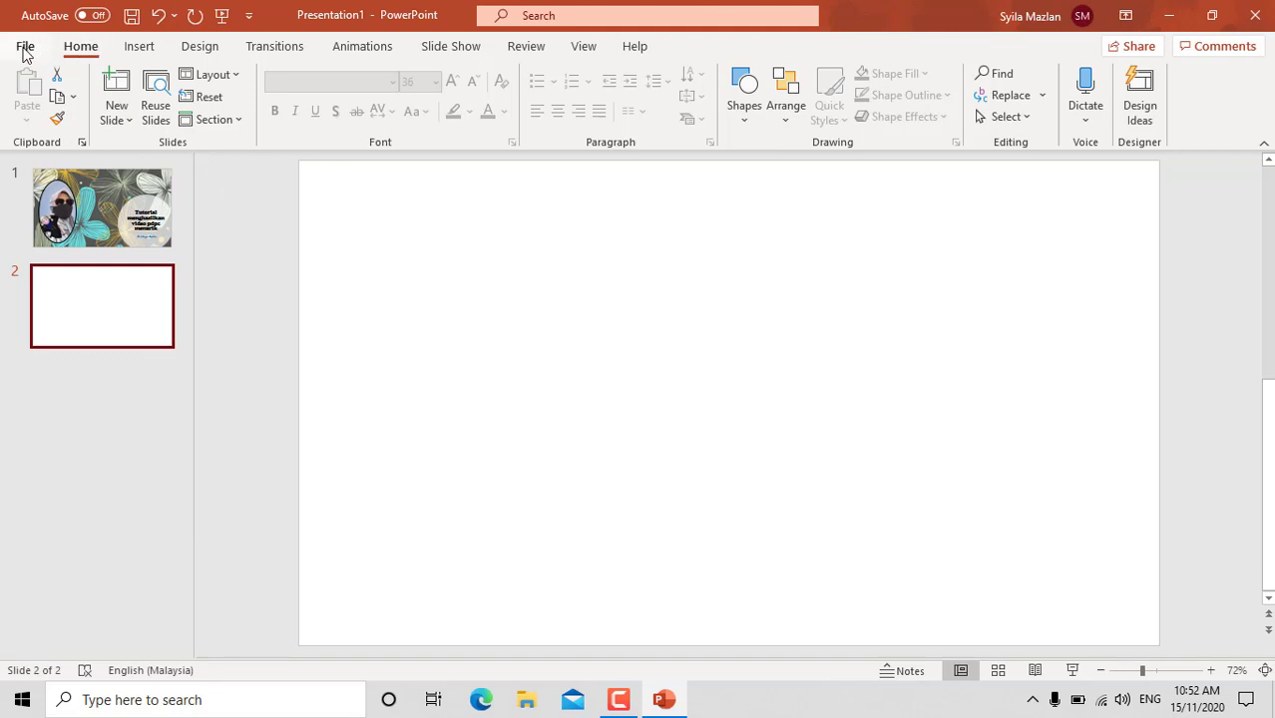
left_click(144, 52)
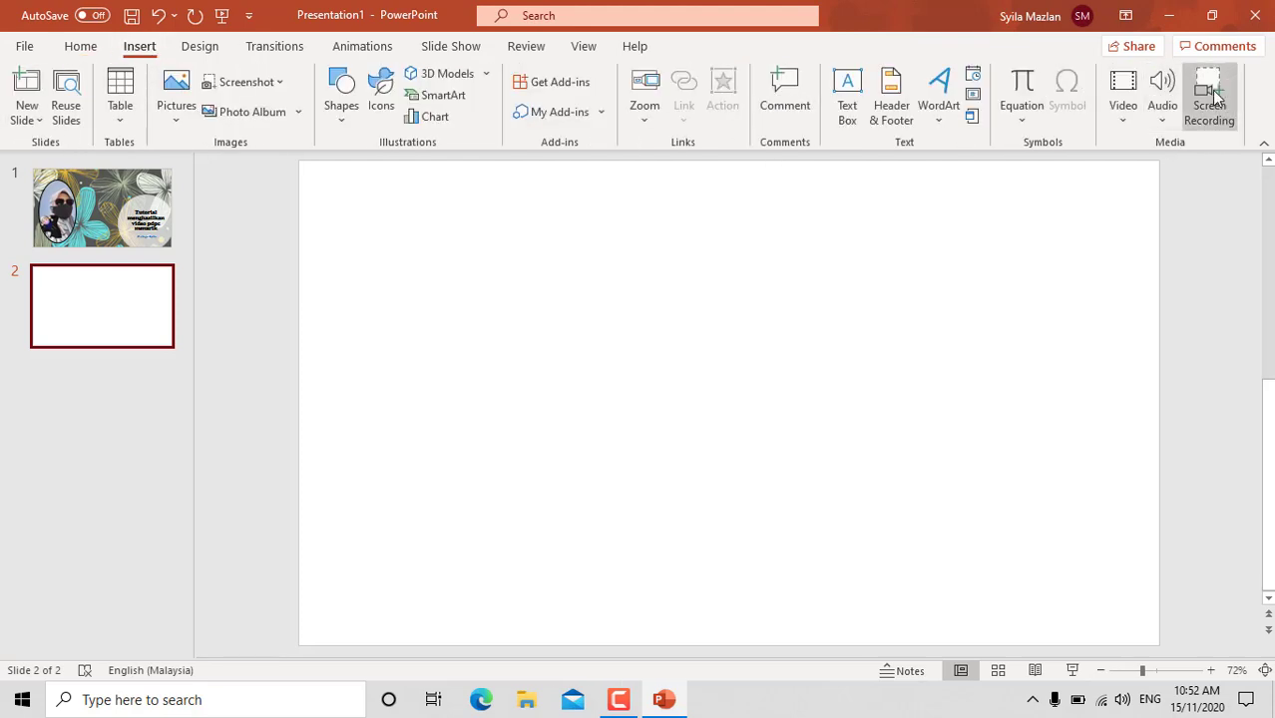
Step: Launch Google Chrome maximized from the desktop, then return to PowerPoint's blank slide 2
left_click(1168, 16)
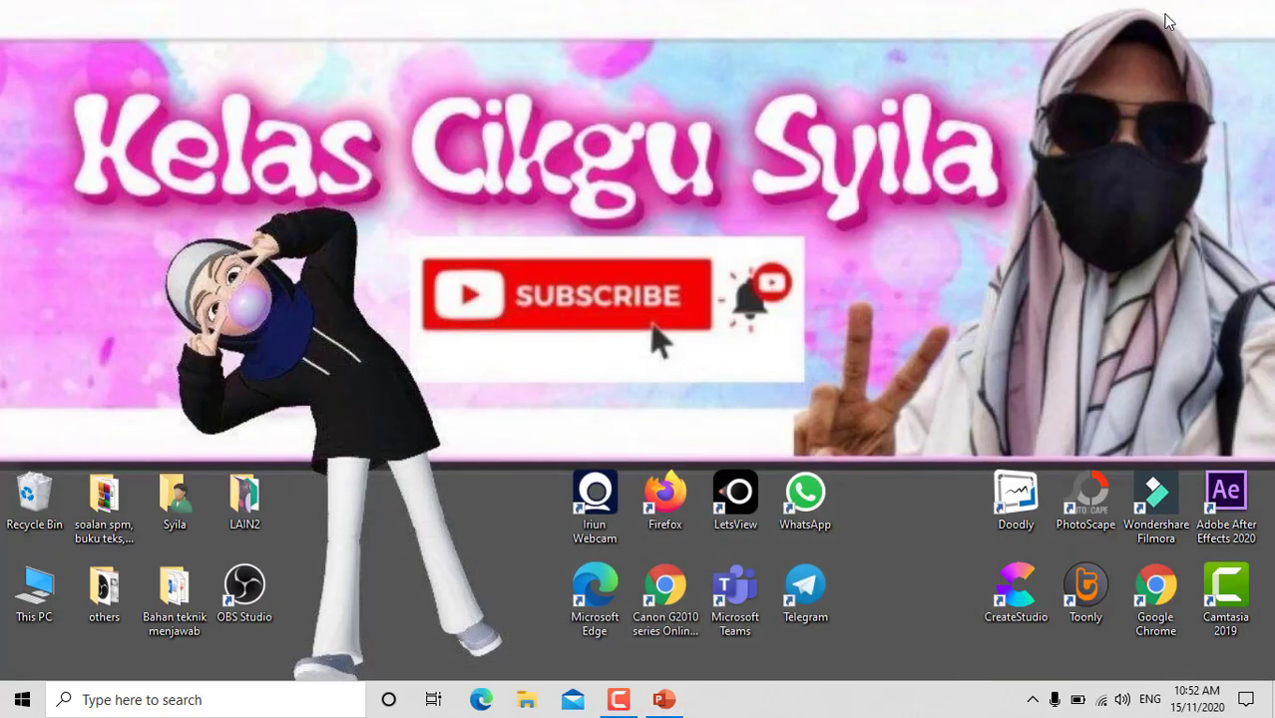
double_click(1153, 593)
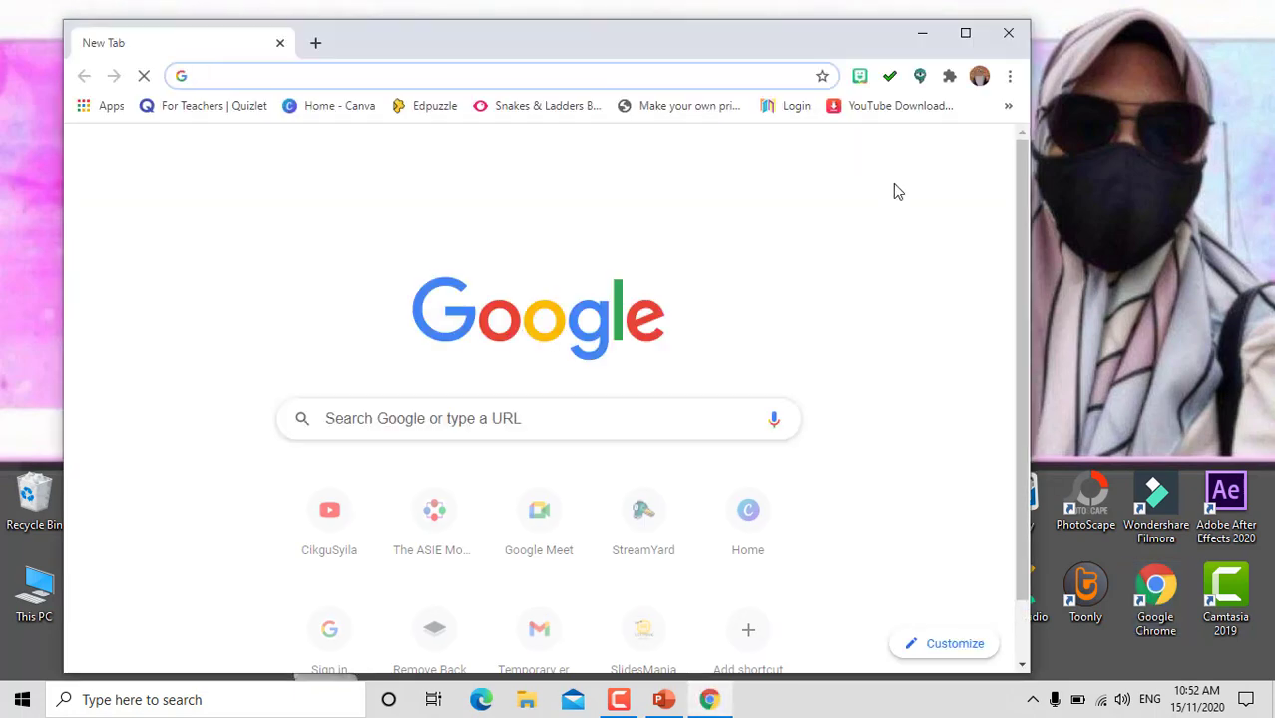
left_click(965, 35)
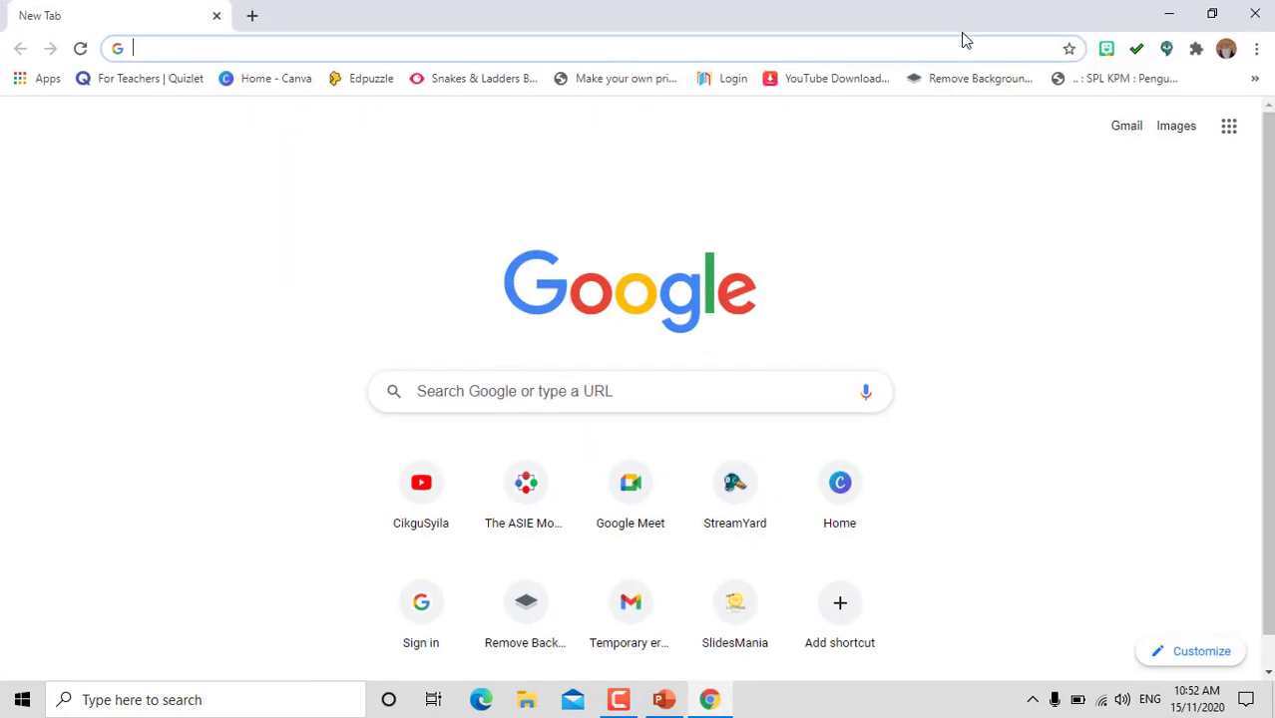
left_click(664, 703)
left_click(665, 703)
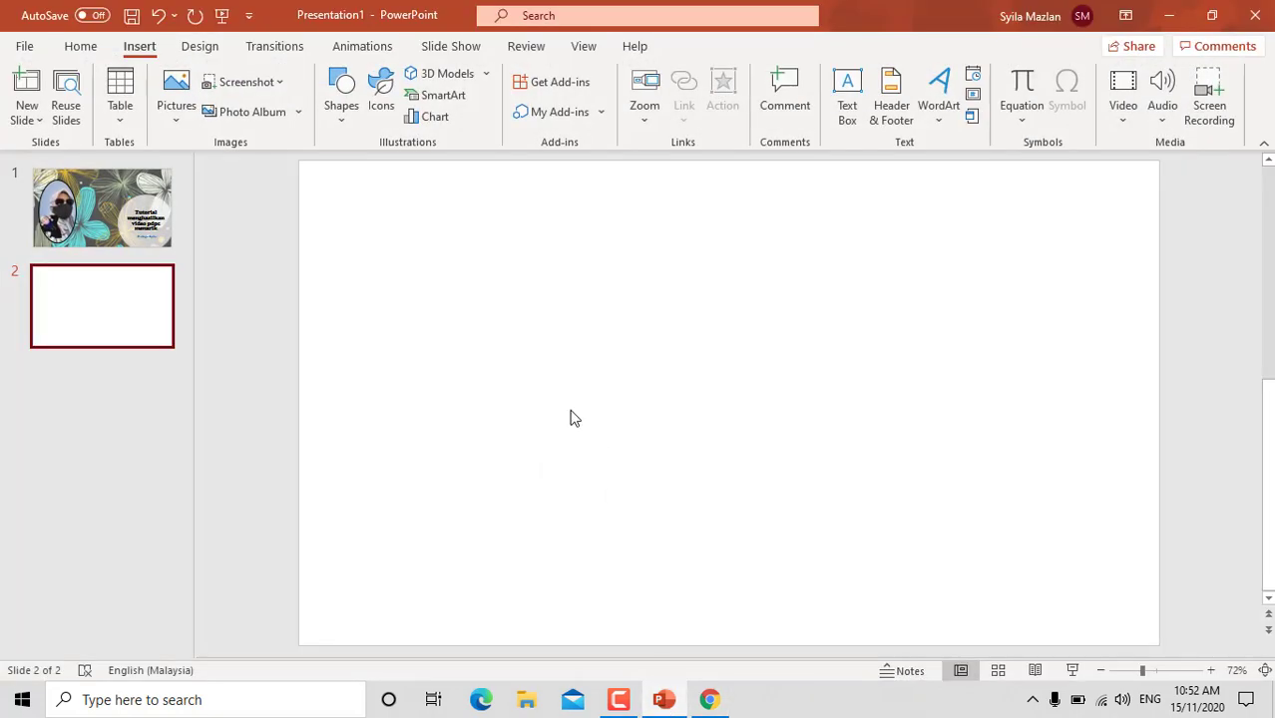
Step: Start a new screen recording and drag the capture area across the whole screen over Chrome
left_click(1205, 90)
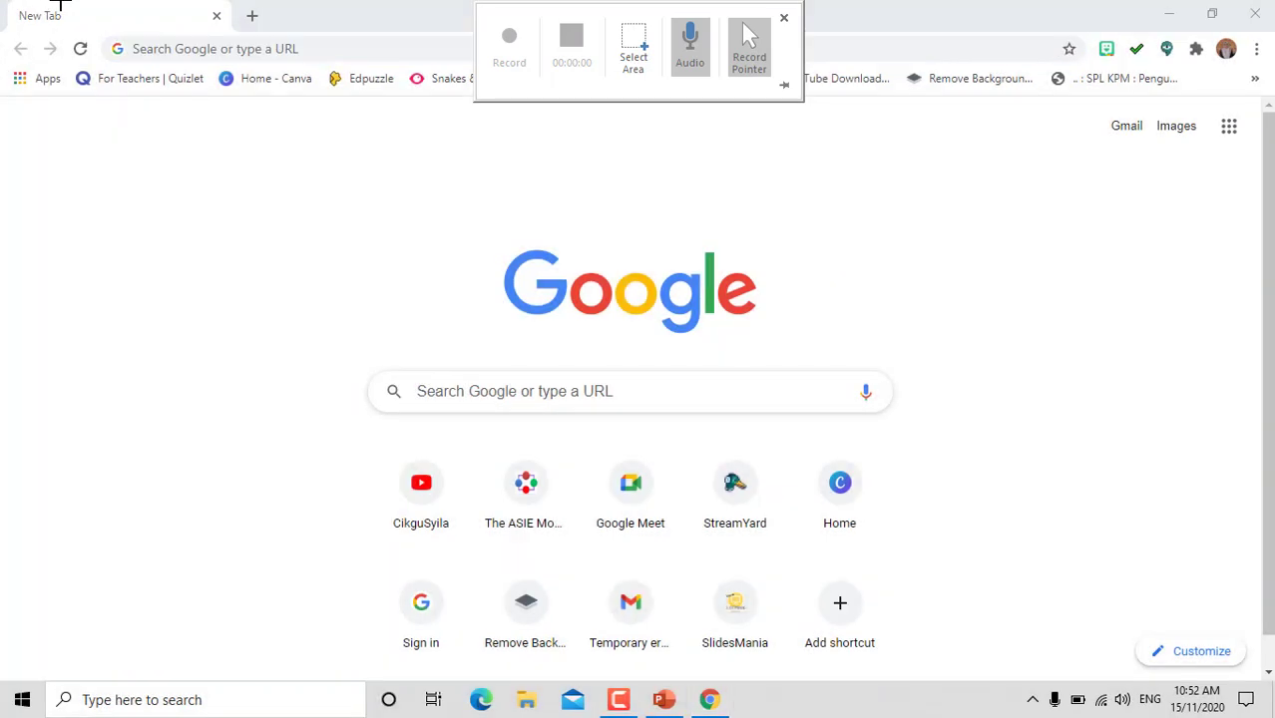
mouse_move(7, 5)
left_mouse_down()
mouse_move(634, 281)
mouse_move(1156, 587)
mouse_move(1269, 700)
left_mouse_up()
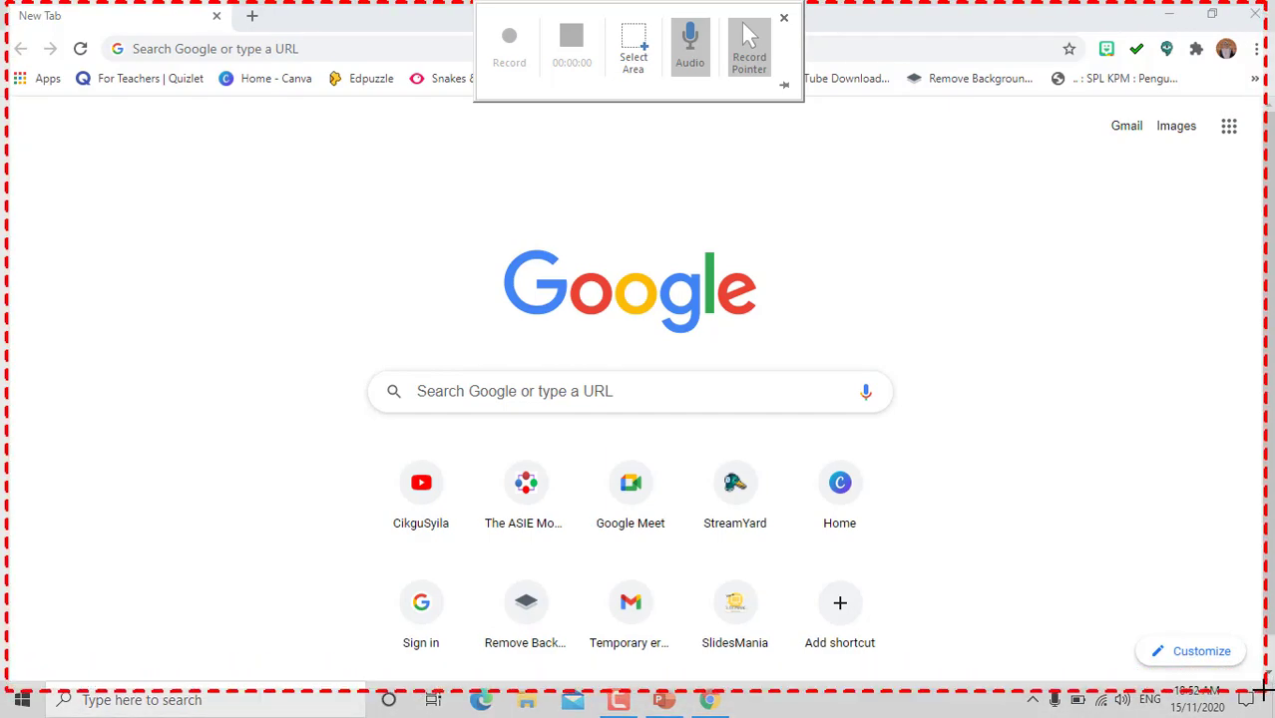
left_click_drag(1263, 689, 1264, 705)
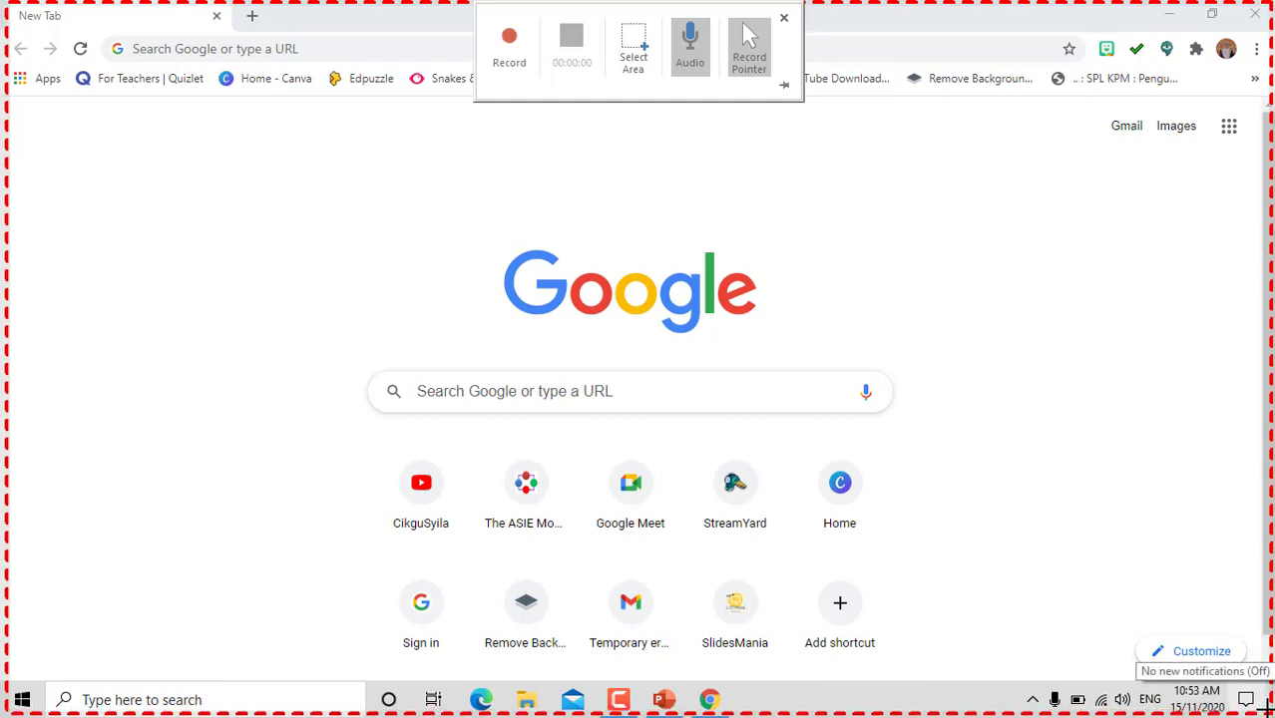
Step: Start recording, go to slidesmania.com, and scroll the fun templates page down to BEE awesome
left_click(509, 38)
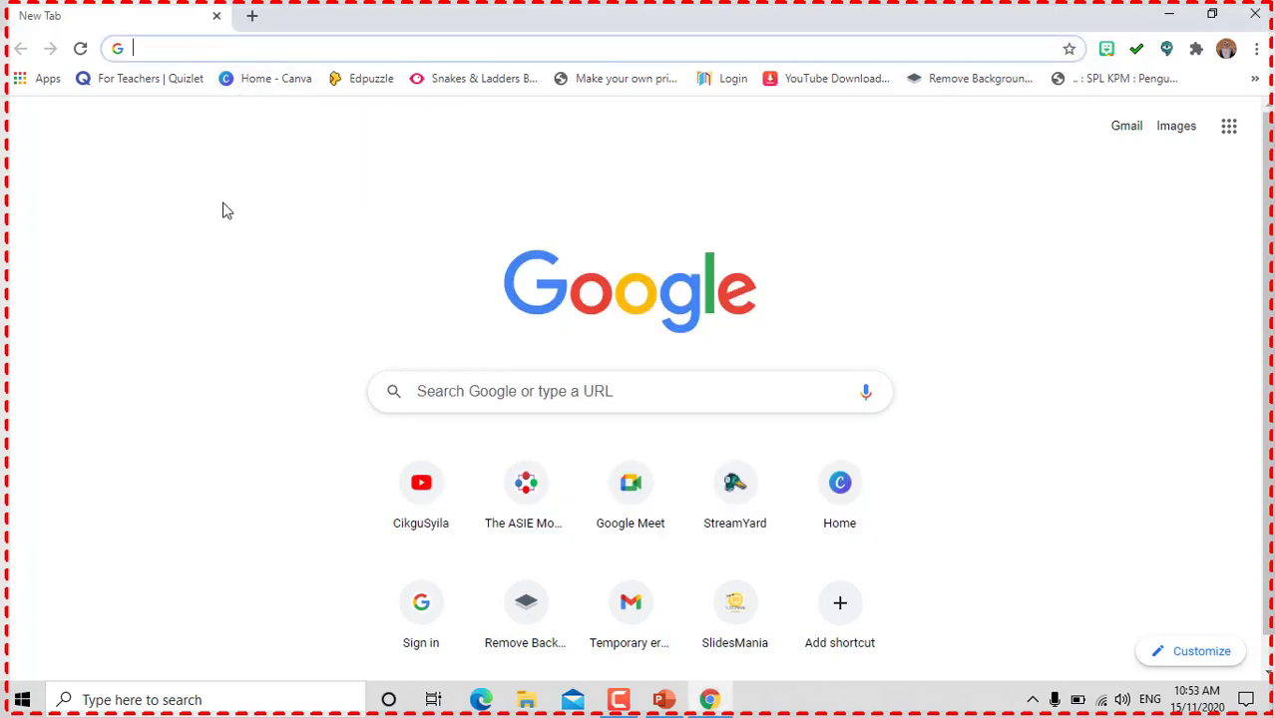
left_click(162, 47)
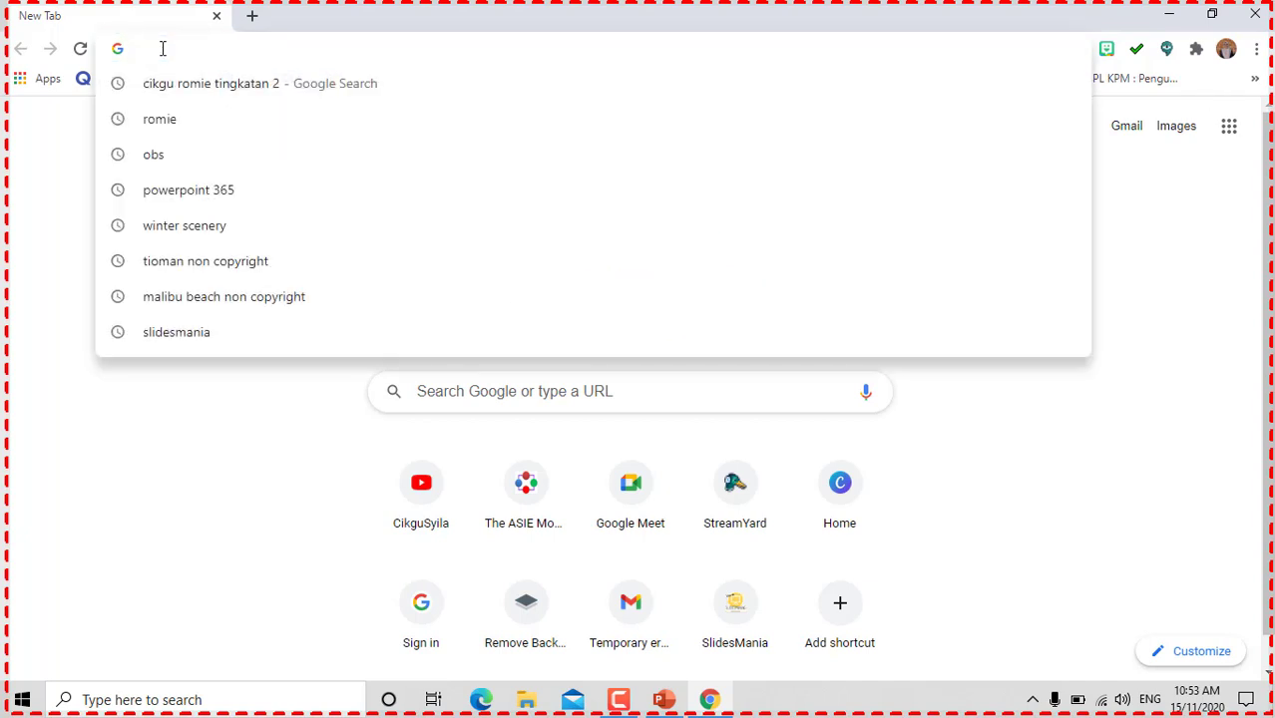
type("slidesmania.com")
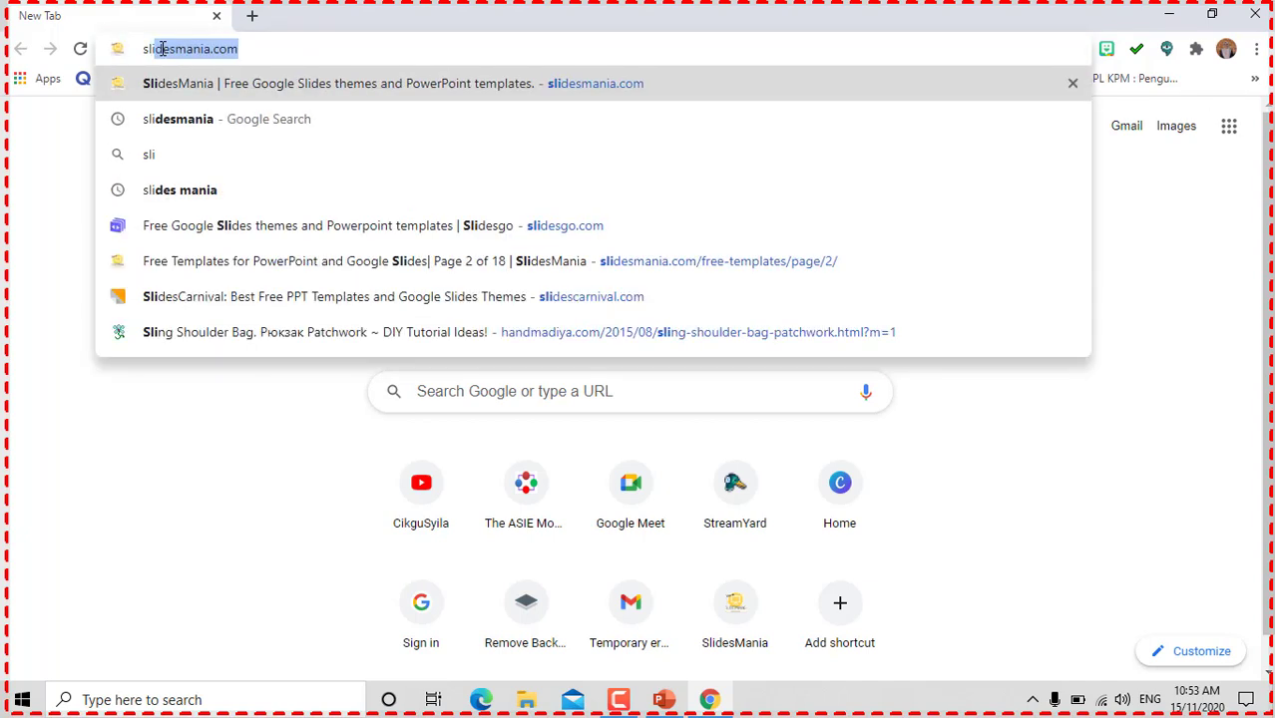
key("Return")
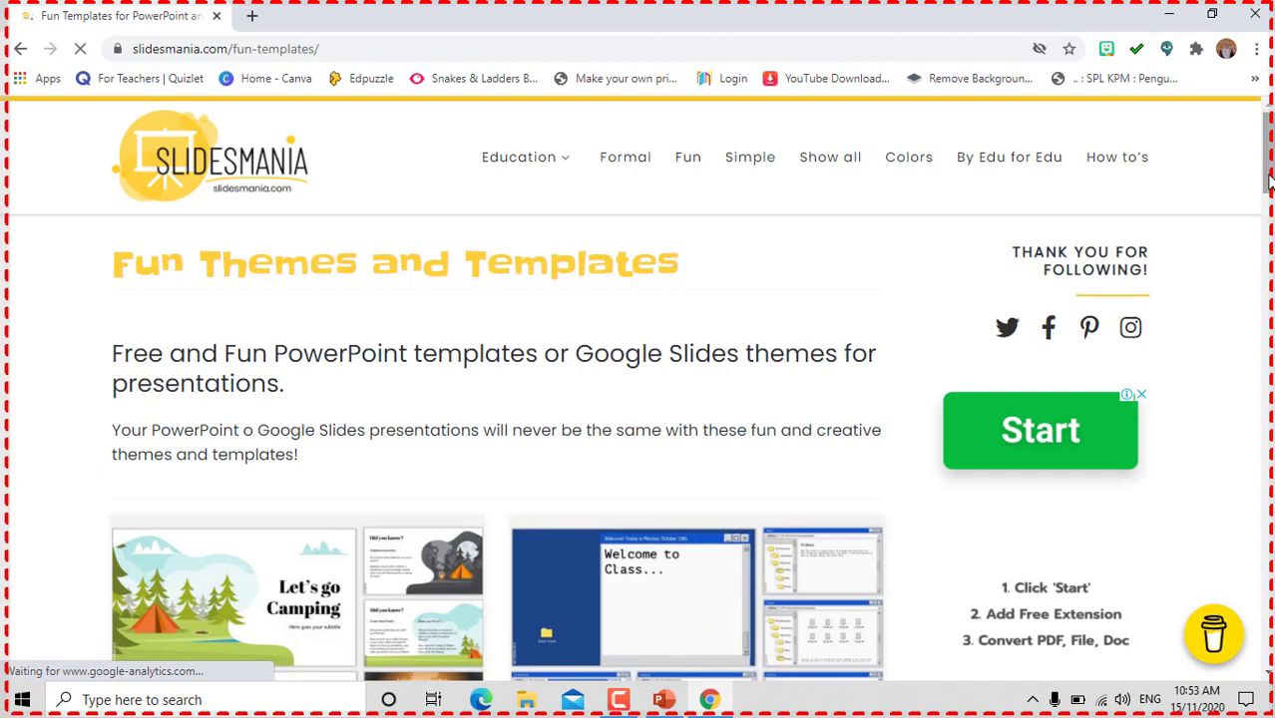
left_click_drag(1270, 179, 1272, 290)
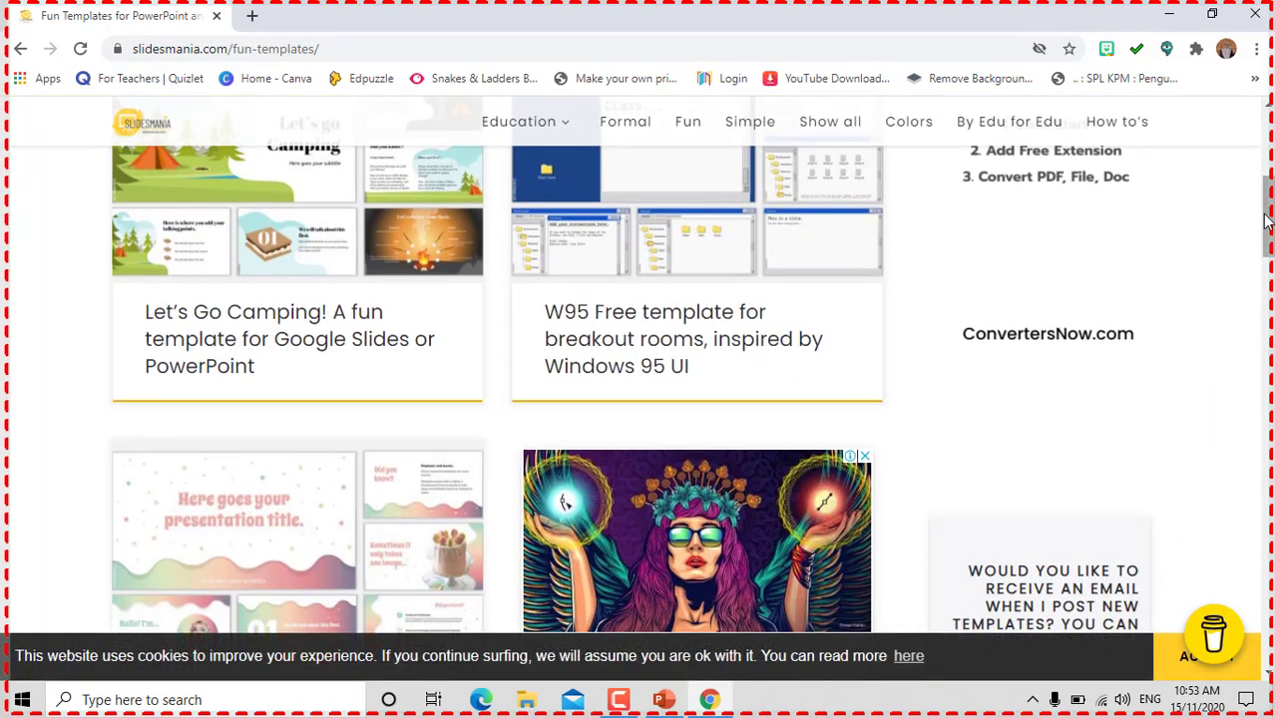
mouse_move(1265, 221)
left_mouse_down()
mouse_move(1265, 382)
mouse_move(1265, 371)
left_mouse_up()
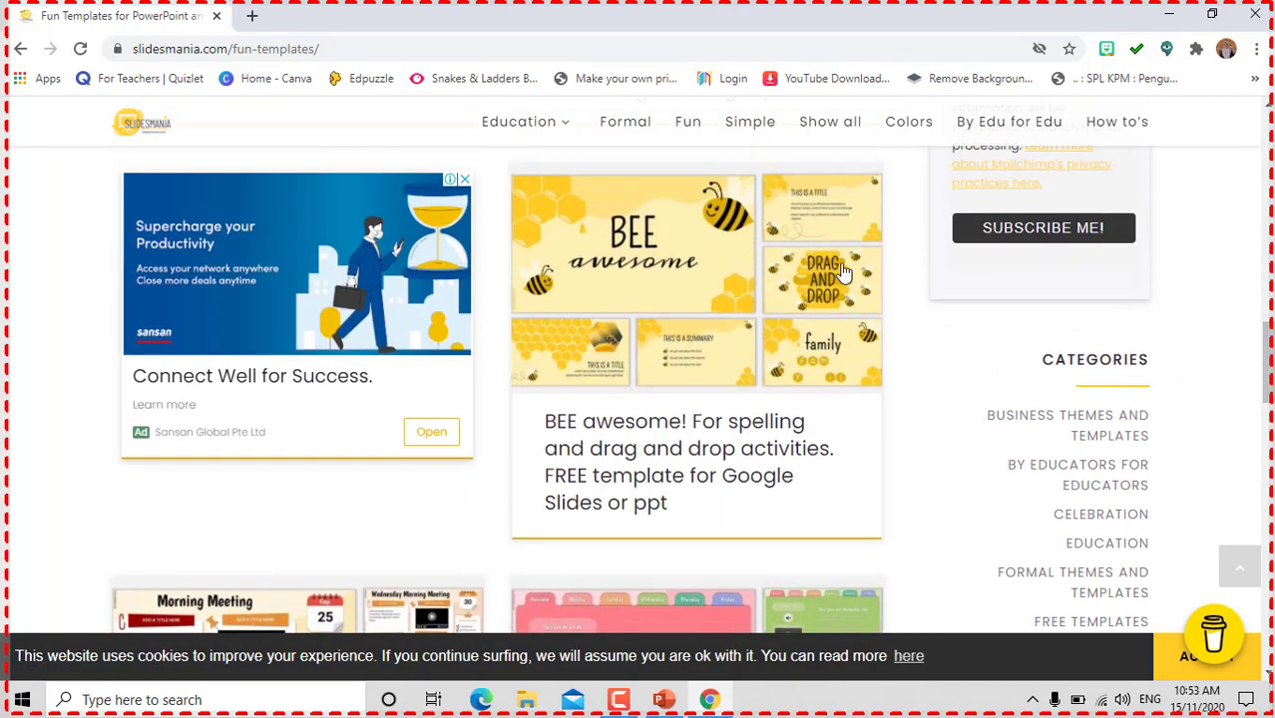
Step: Open the BEE awesome template, download its PowerPoint file, and show the download's options
left_click(659, 429)
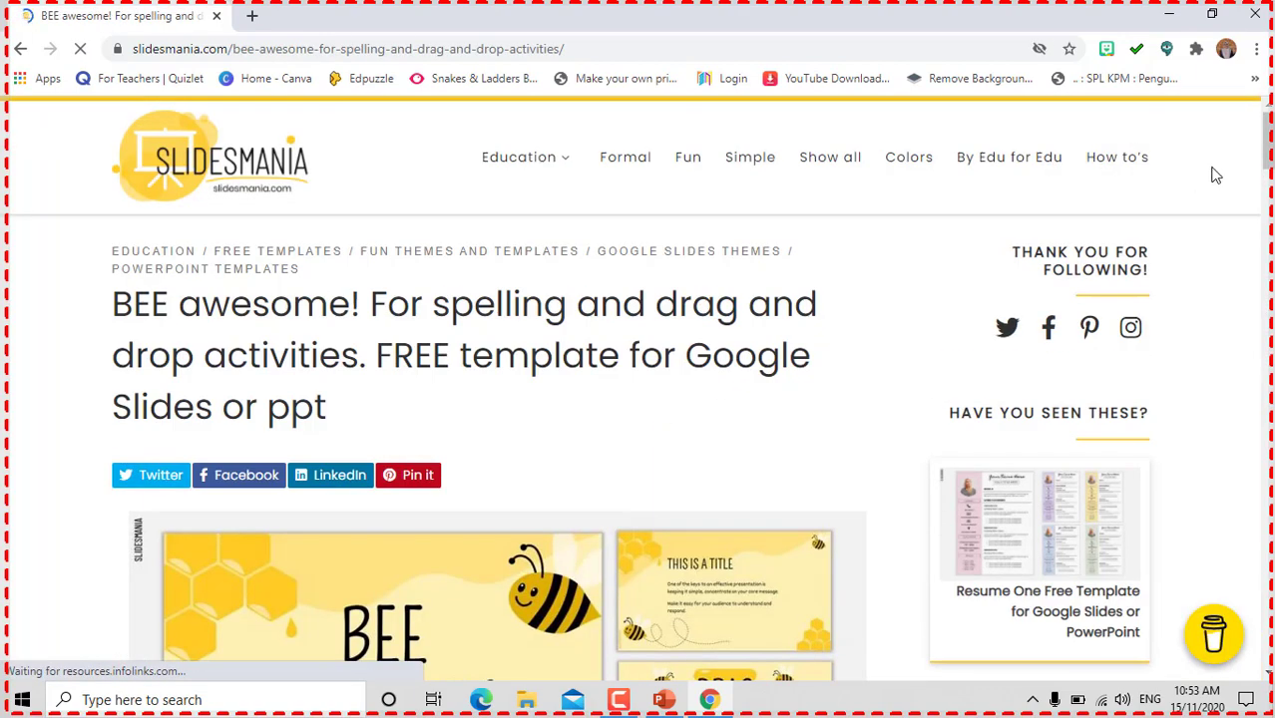
left_click_drag(1267, 165, 1267, 186)
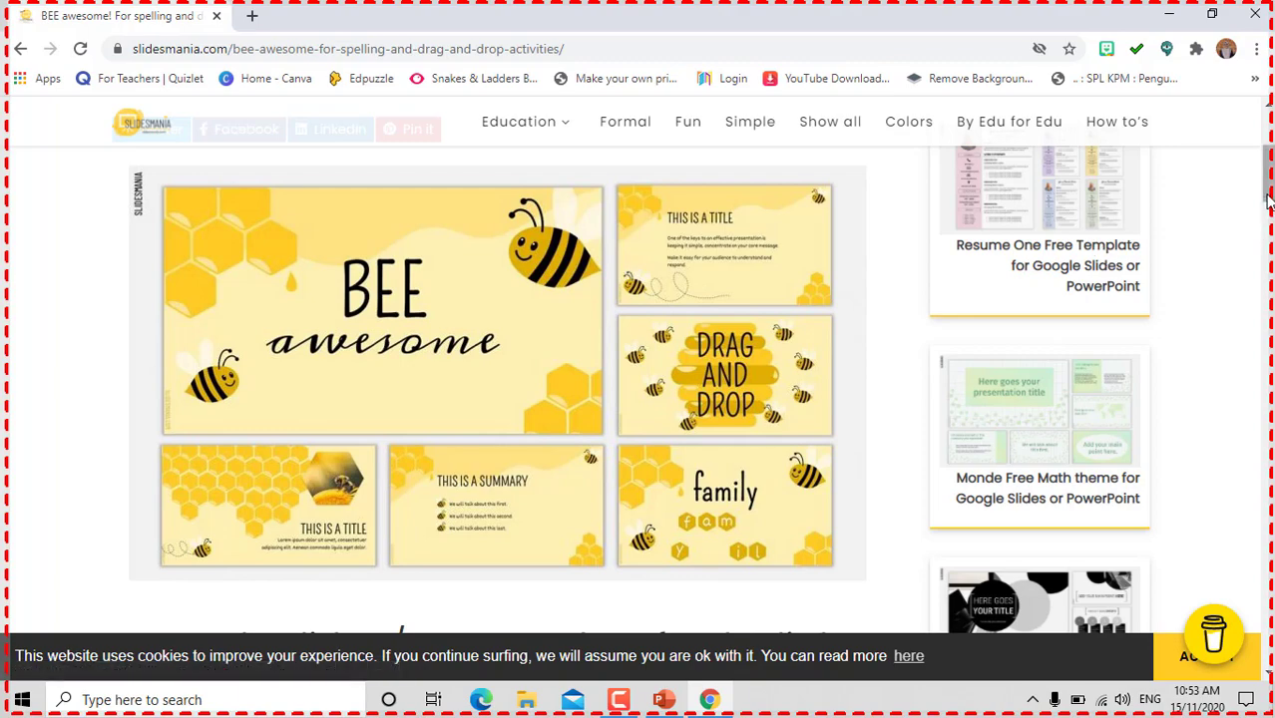
left_click_drag(1267, 200, 1263, 402)
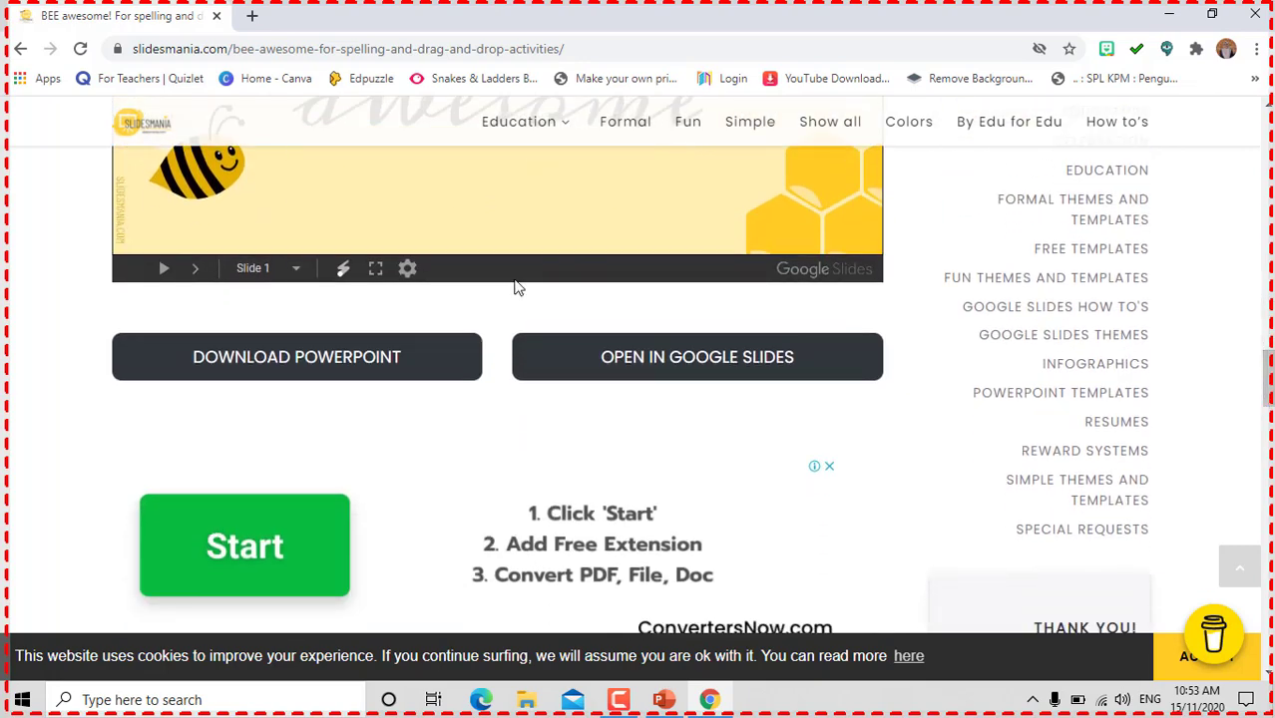
left_click(323, 359)
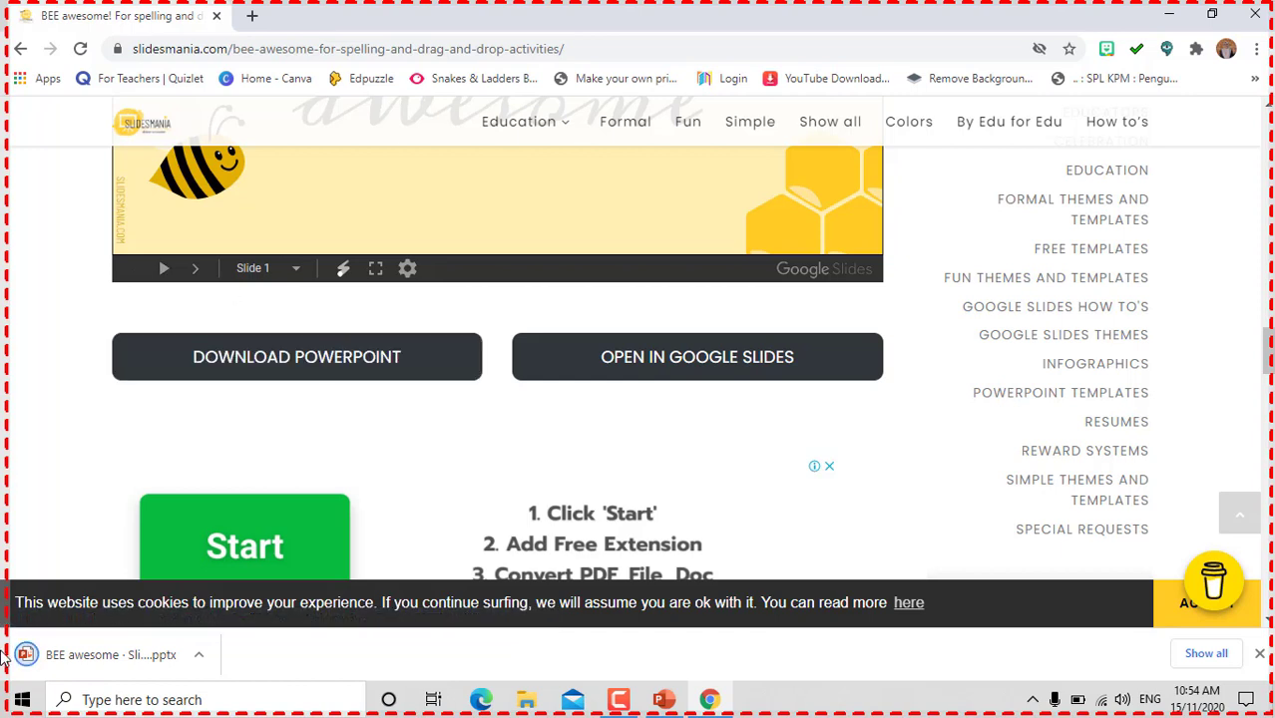
left_click(200, 659)
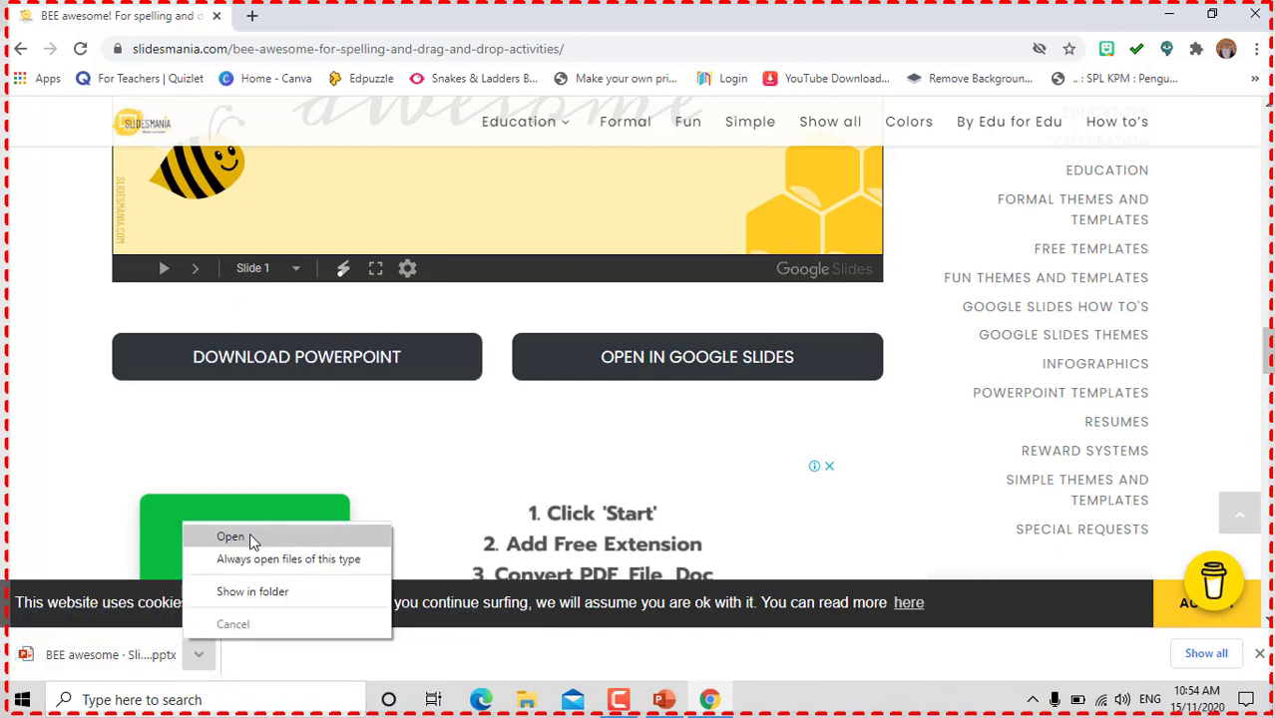
Step: Open the downloaded BEE awesome deck, enable editing, and change the title BEE to KELAS
left_click(249, 538)
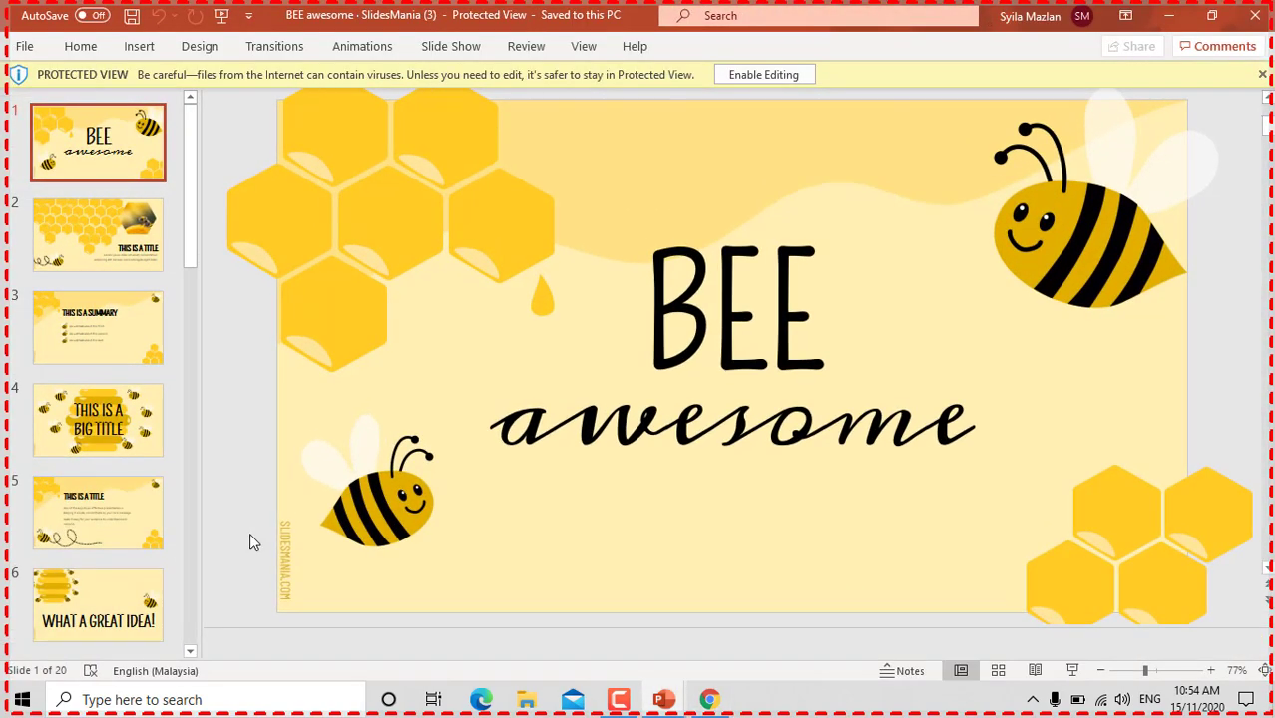
left_click(767, 80)
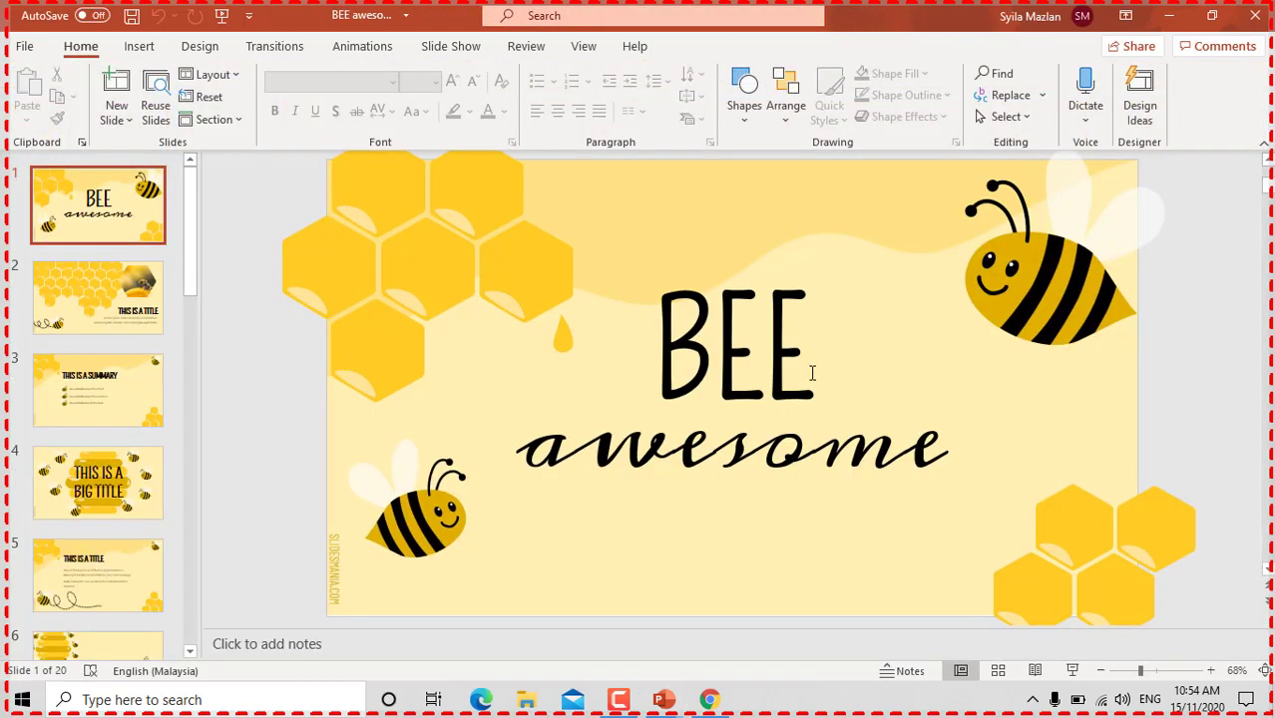
left_click(812, 374)
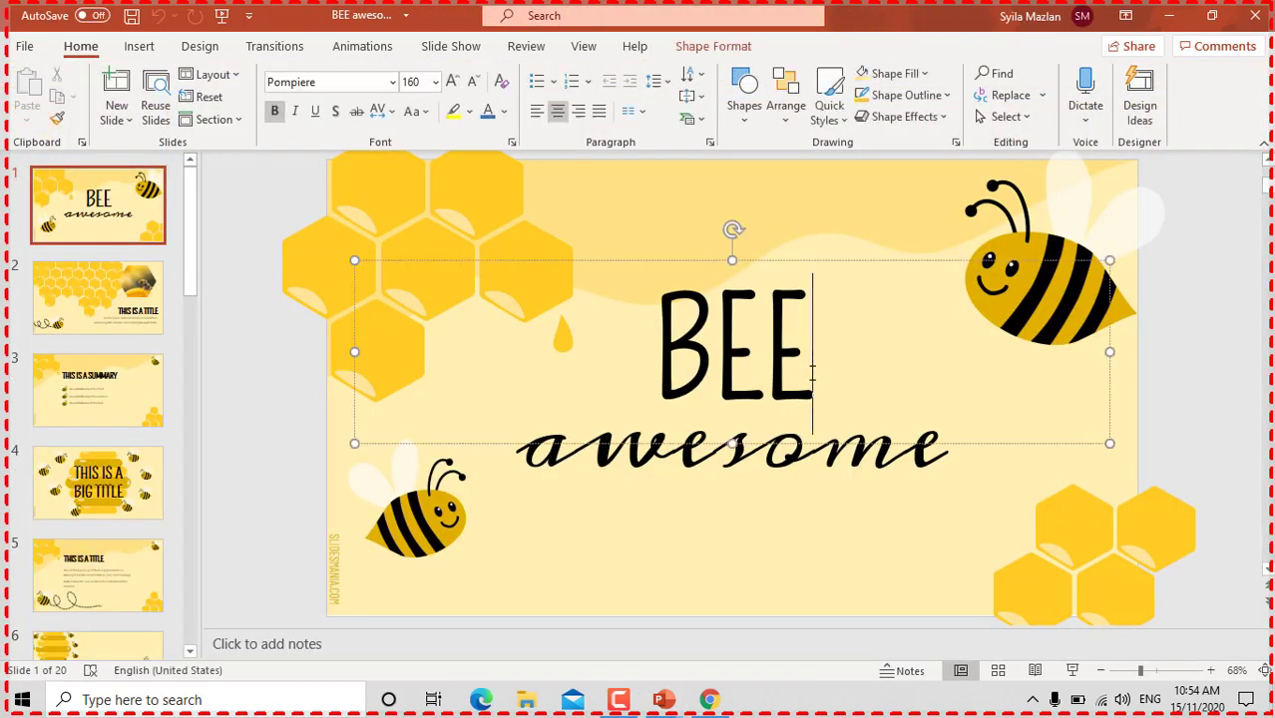
key("BackSpace")
key("BackSpace")
key("BackSpace")
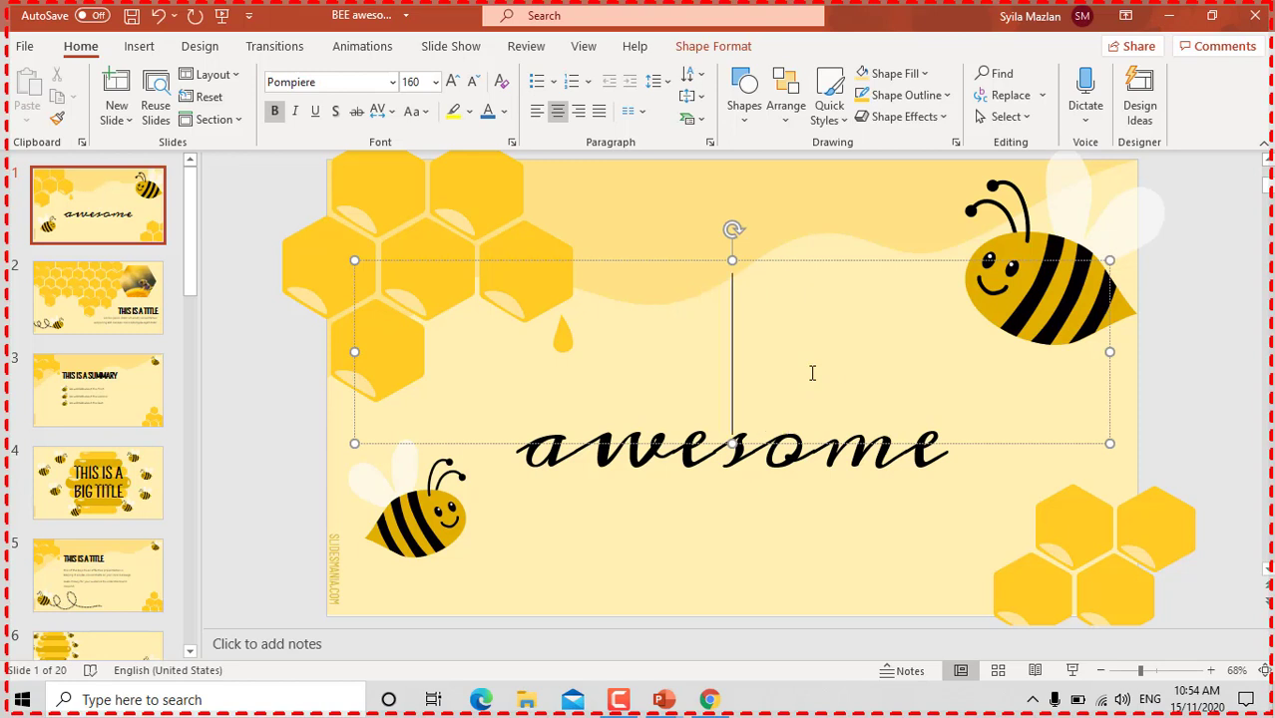
type("KE")
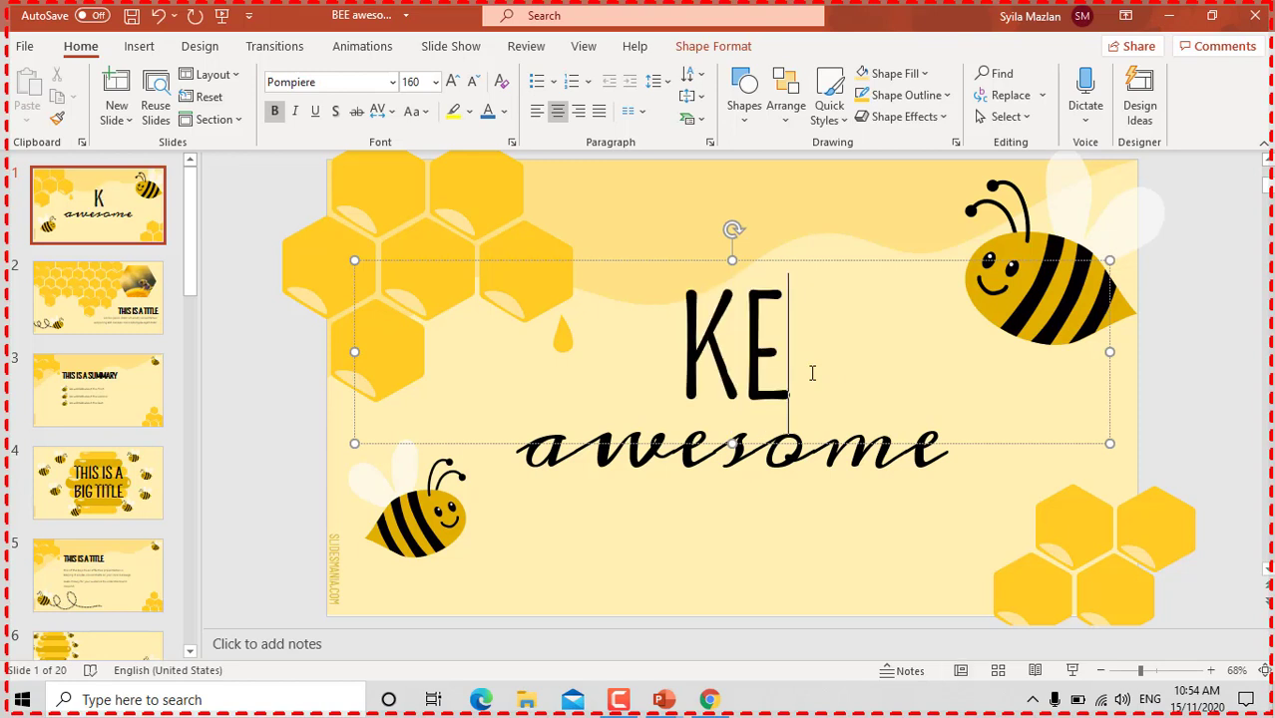
type("LAS")
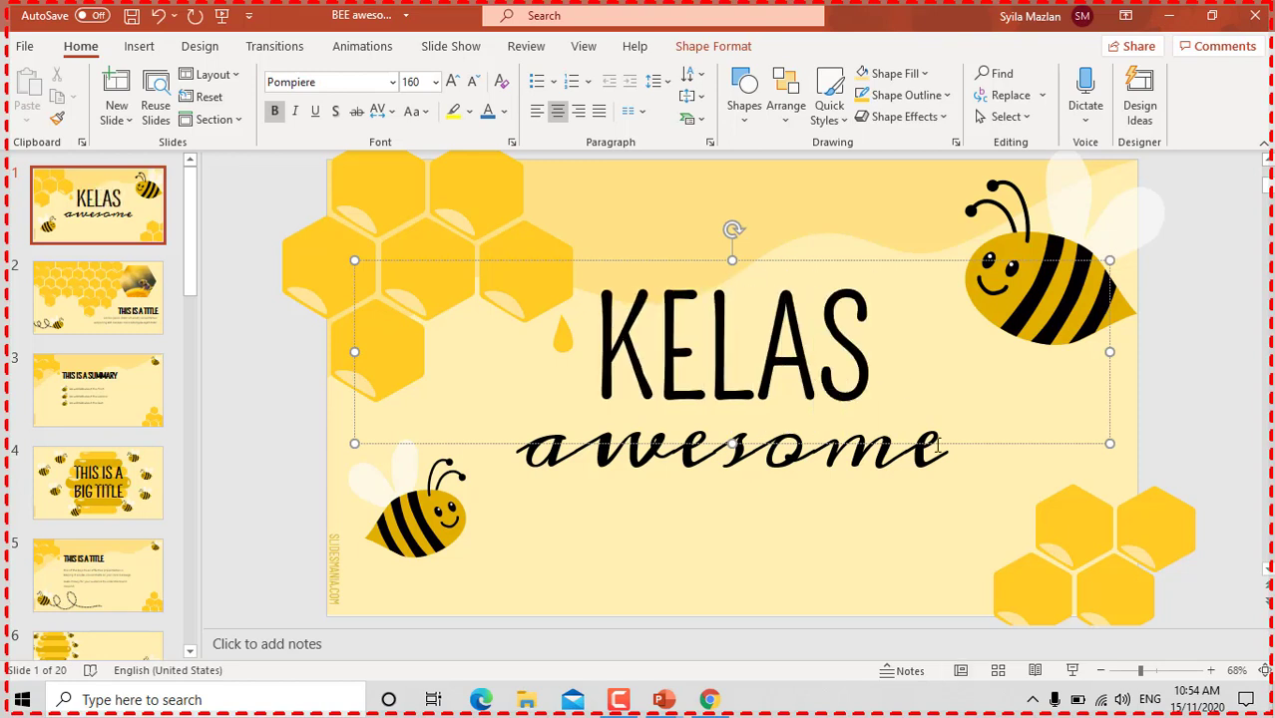
Step: Replace the 'awesome' subtitle with 'Cikgu' followed by the teacher's name
left_click(943, 461)
key("BackSpace")
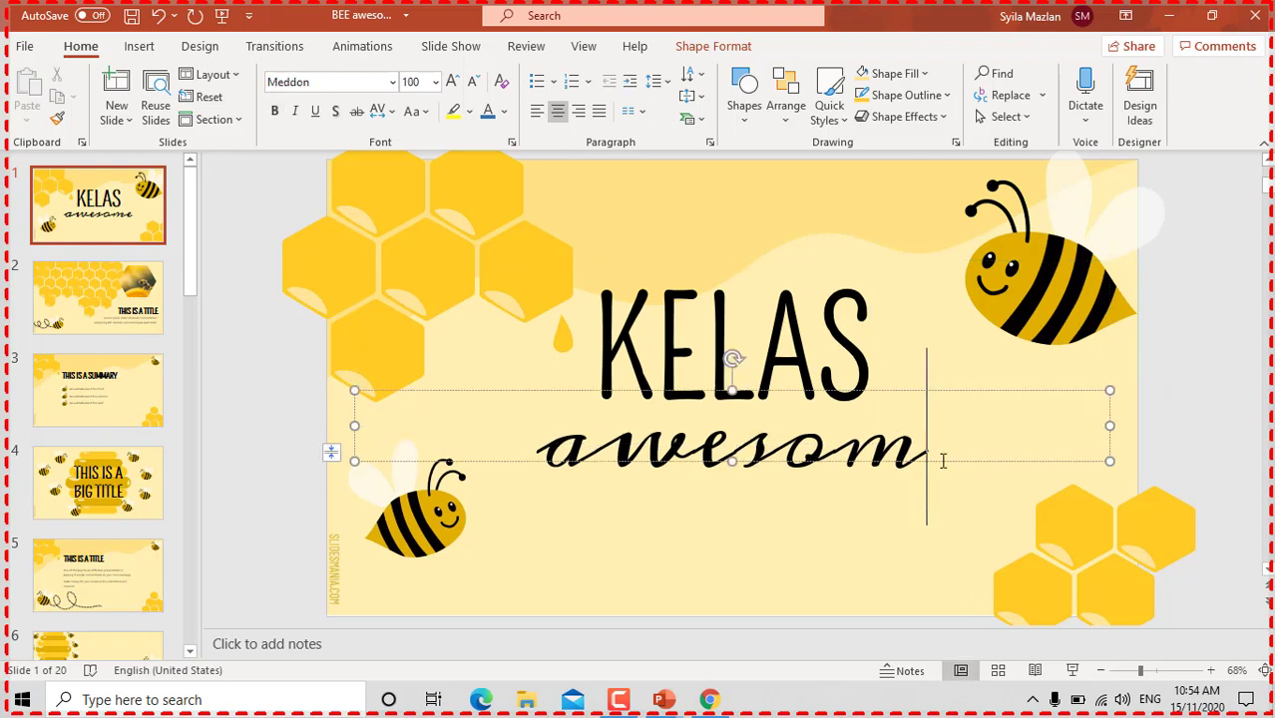
key("BackSpace")
key("BackSpace")
key("BackSpace")
type("CA")
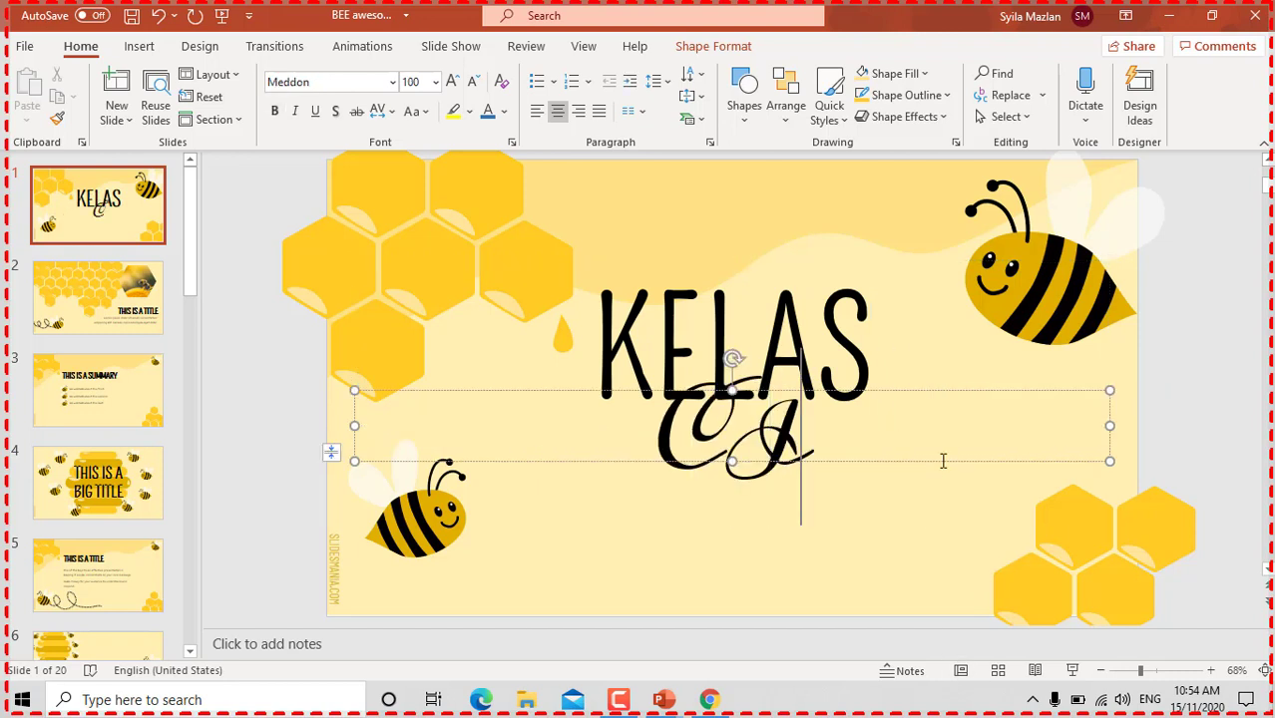
key("BackSpace")
type("i")
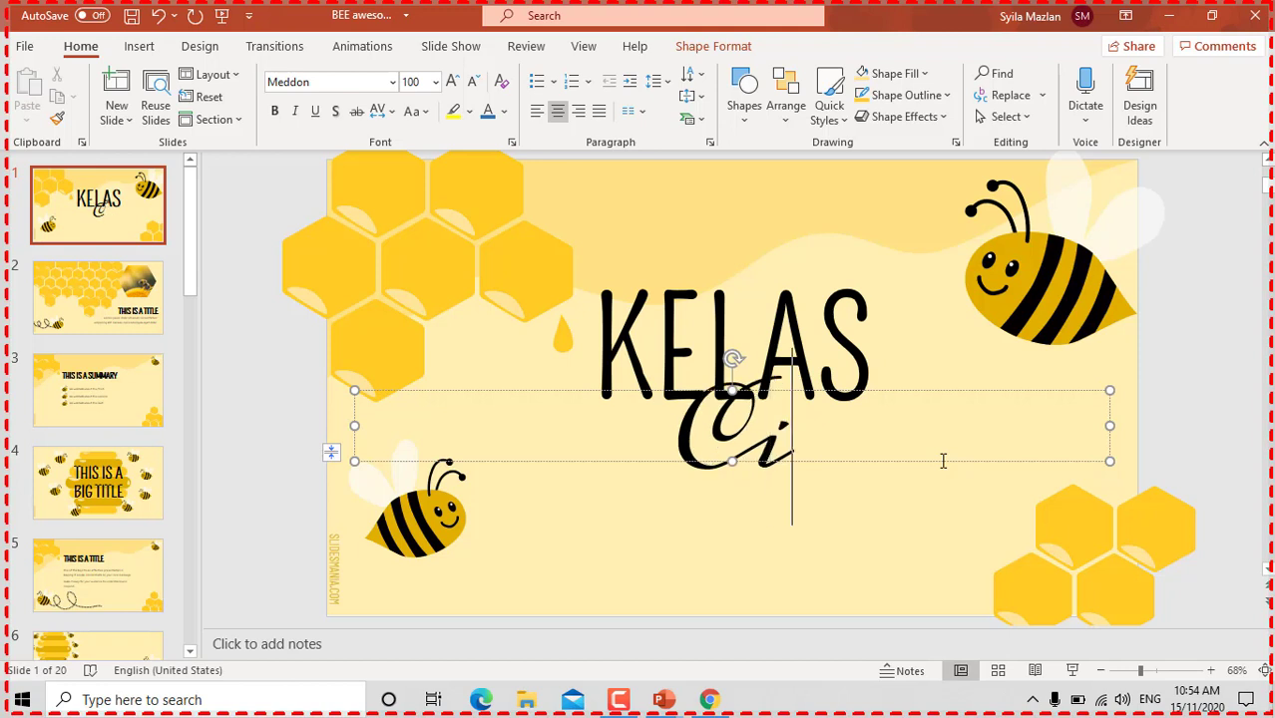
type("kgu S")
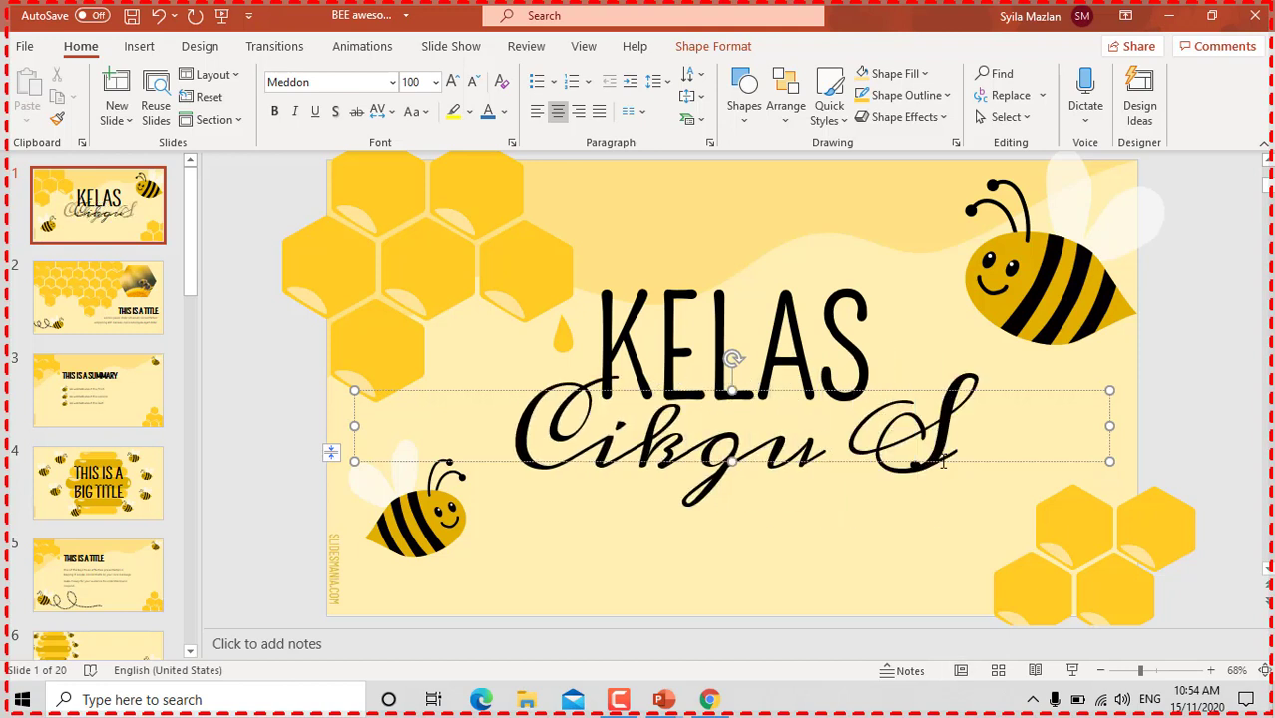
type("yila")
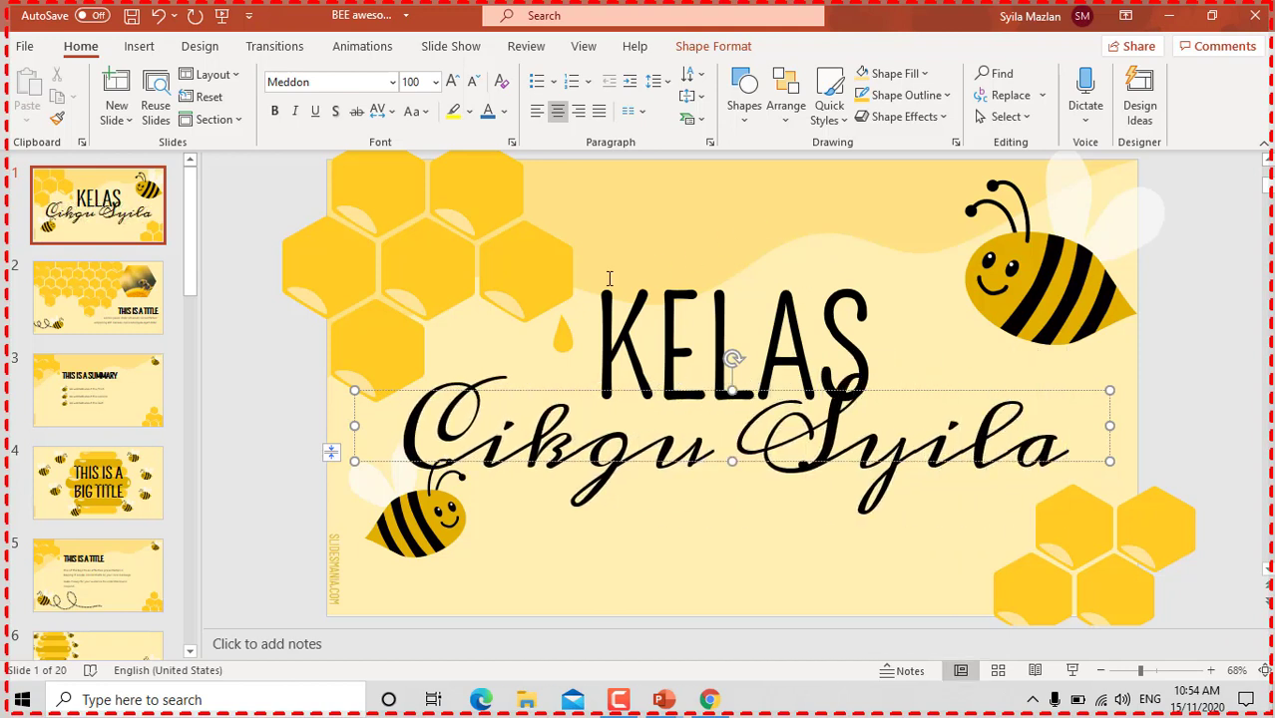
left_click(456, 237)
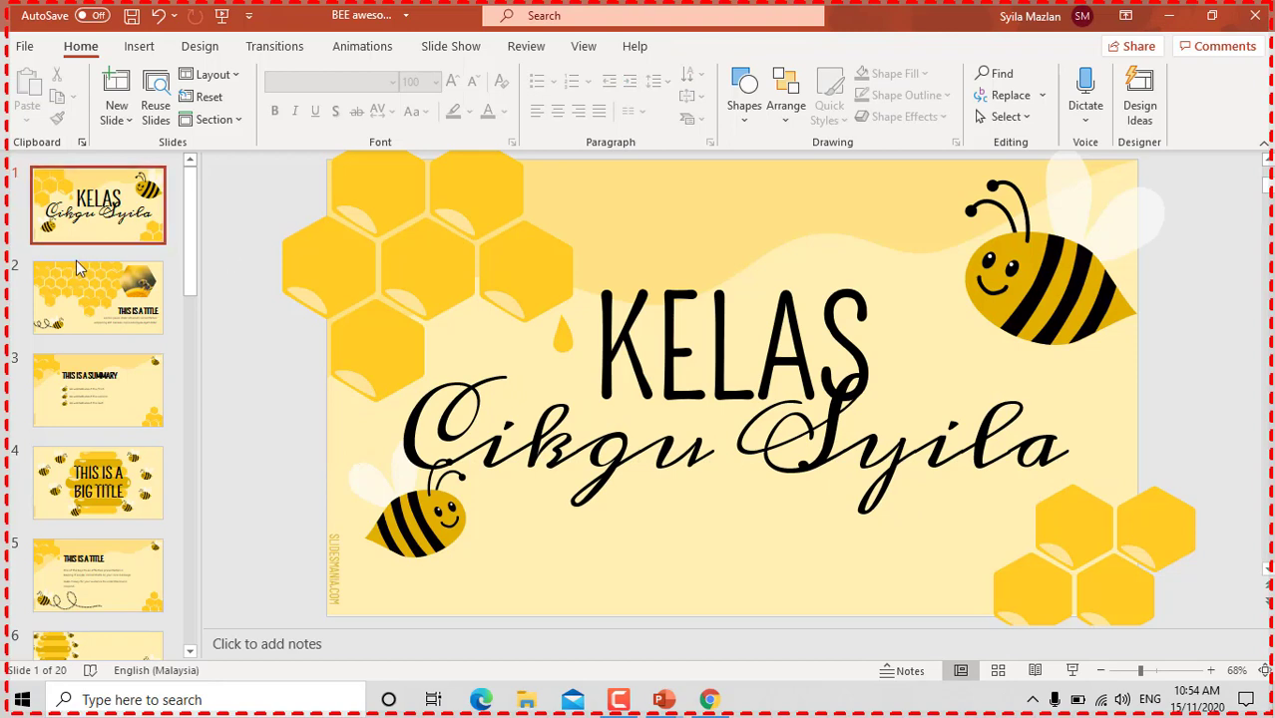
Step: Look through template slides 2 to 5, including the summary slide
left_click(87, 285)
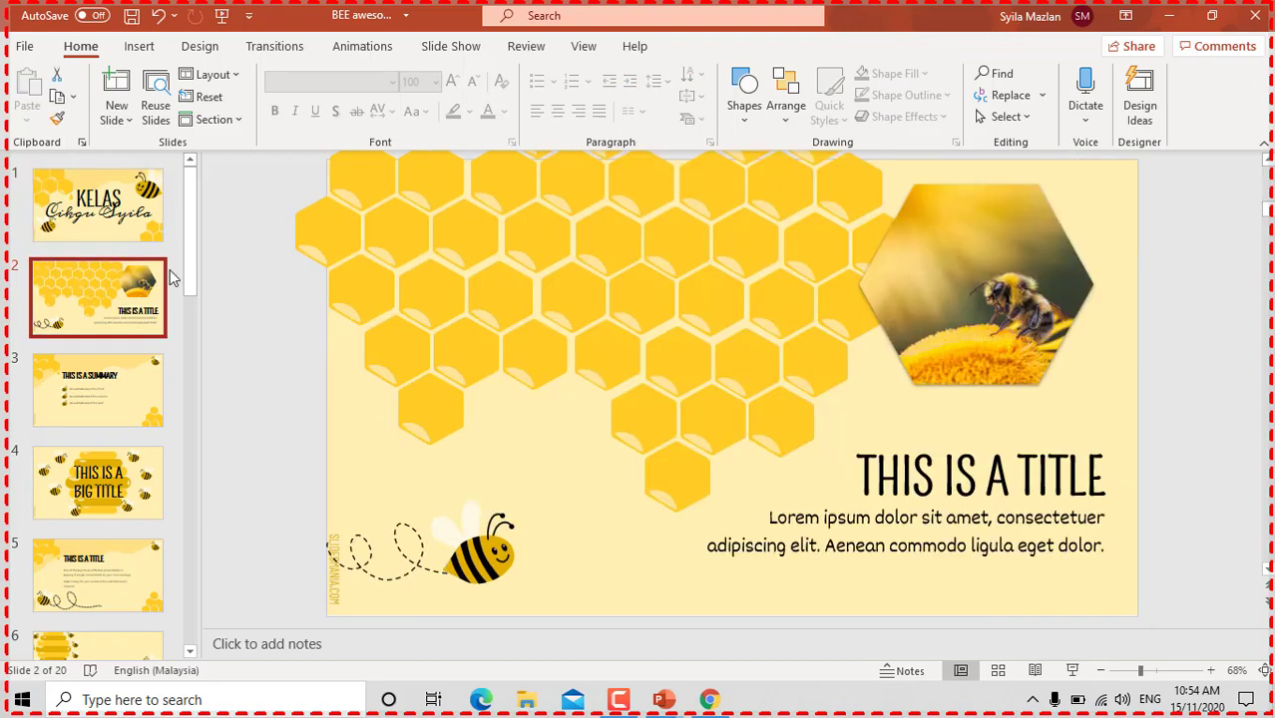
left_click(93, 384)
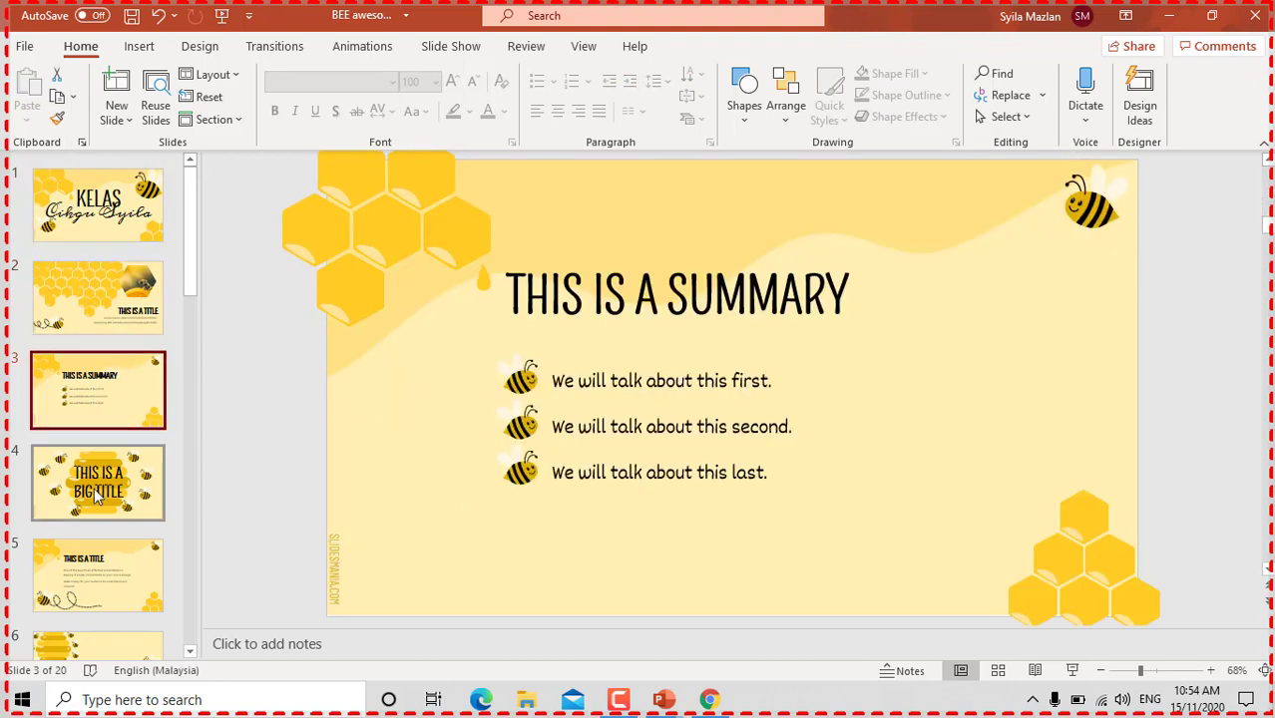
left_click(97, 499)
left_click(100, 582)
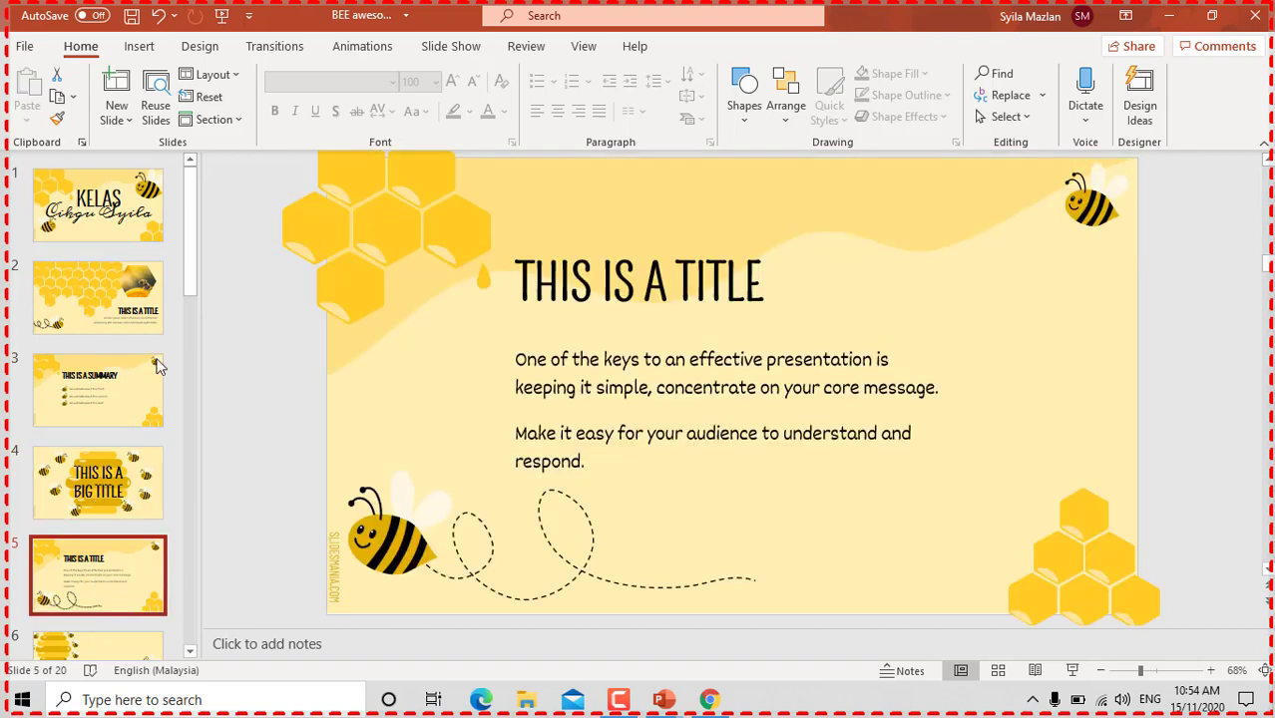
left_click_drag(189, 291, 191, 462)
Step: Review slides 10, 11, 12 and the credits slide 20, ending on alphabet slide 17
left_click(91, 357)
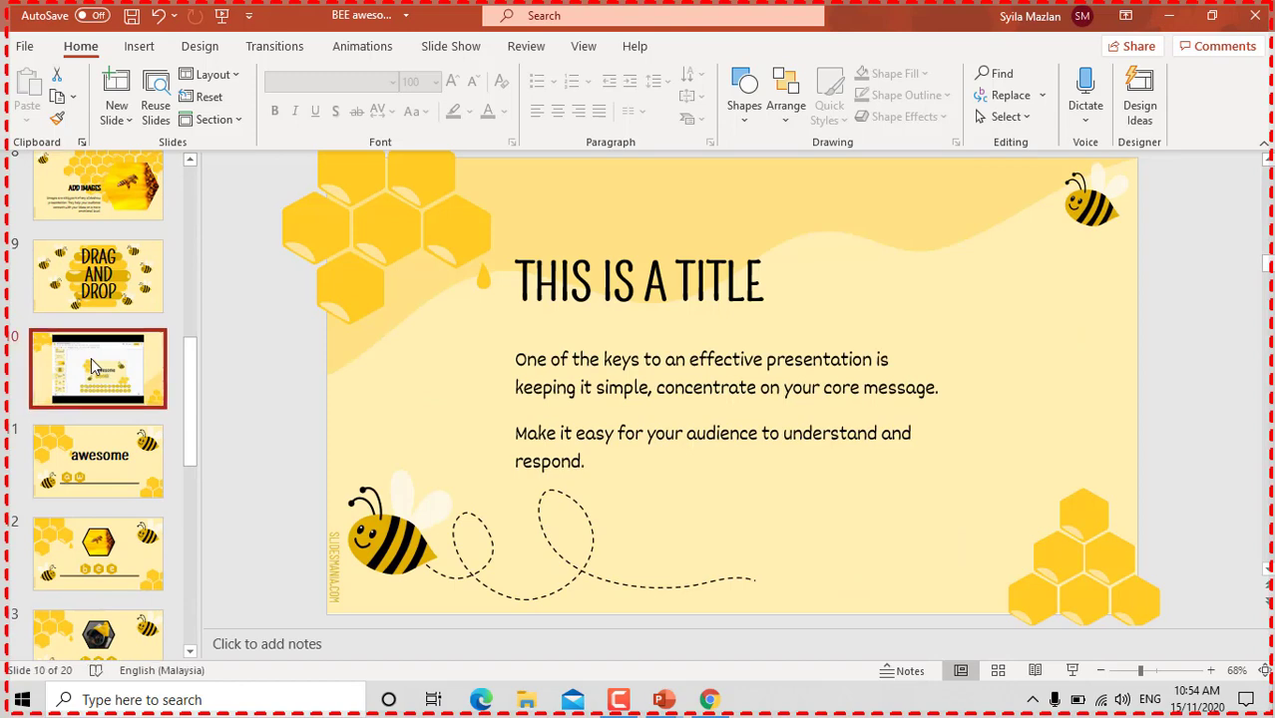
left_click(100, 464)
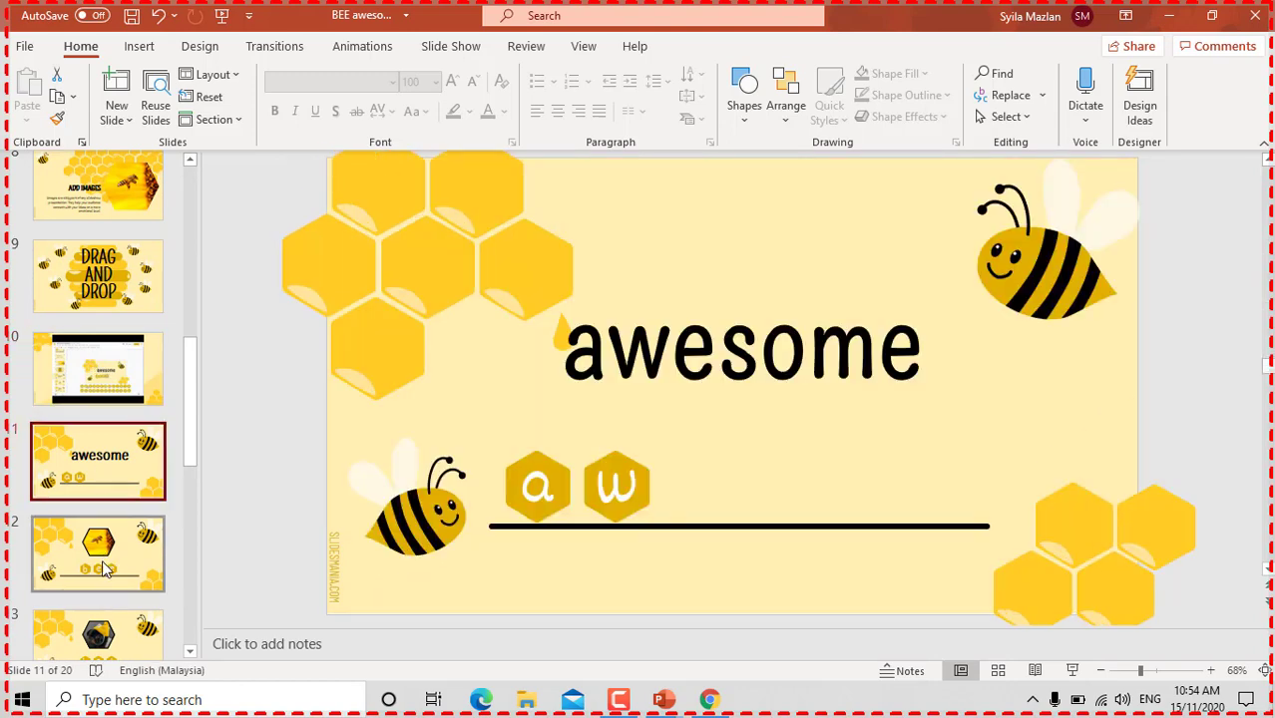
left_click(105, 569)
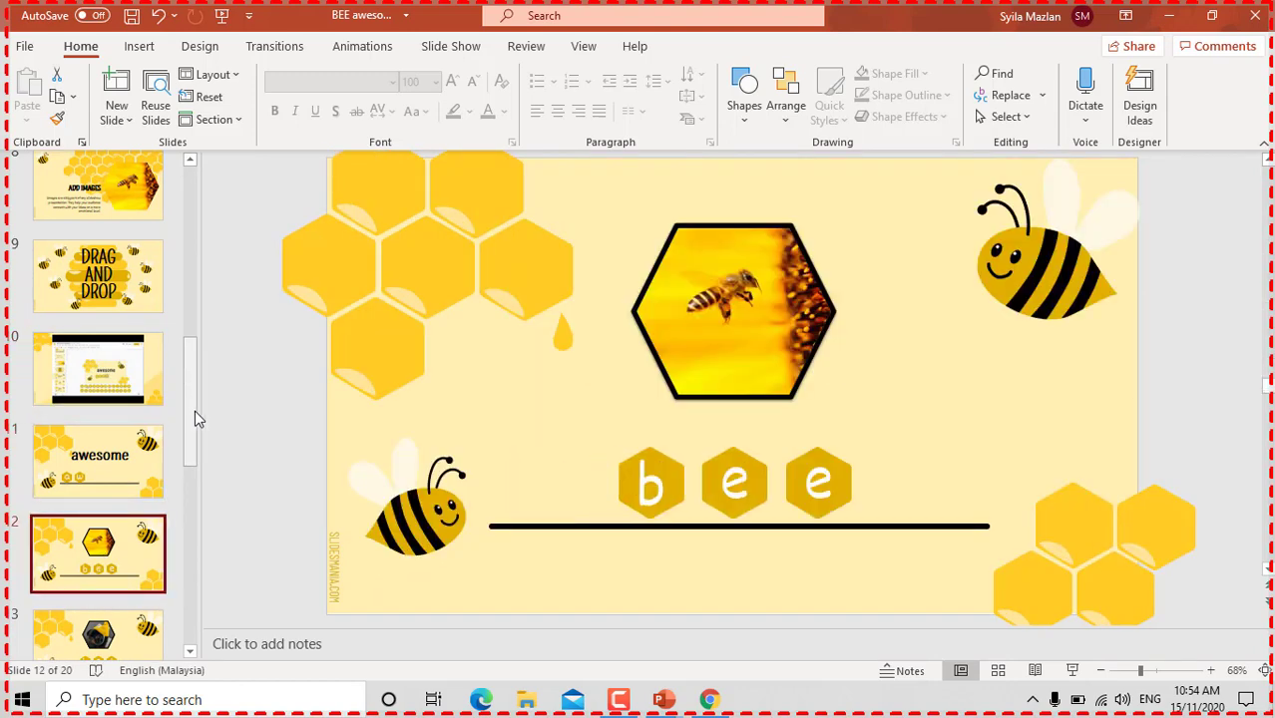
left_click_drag(192, 420, 191, 604)
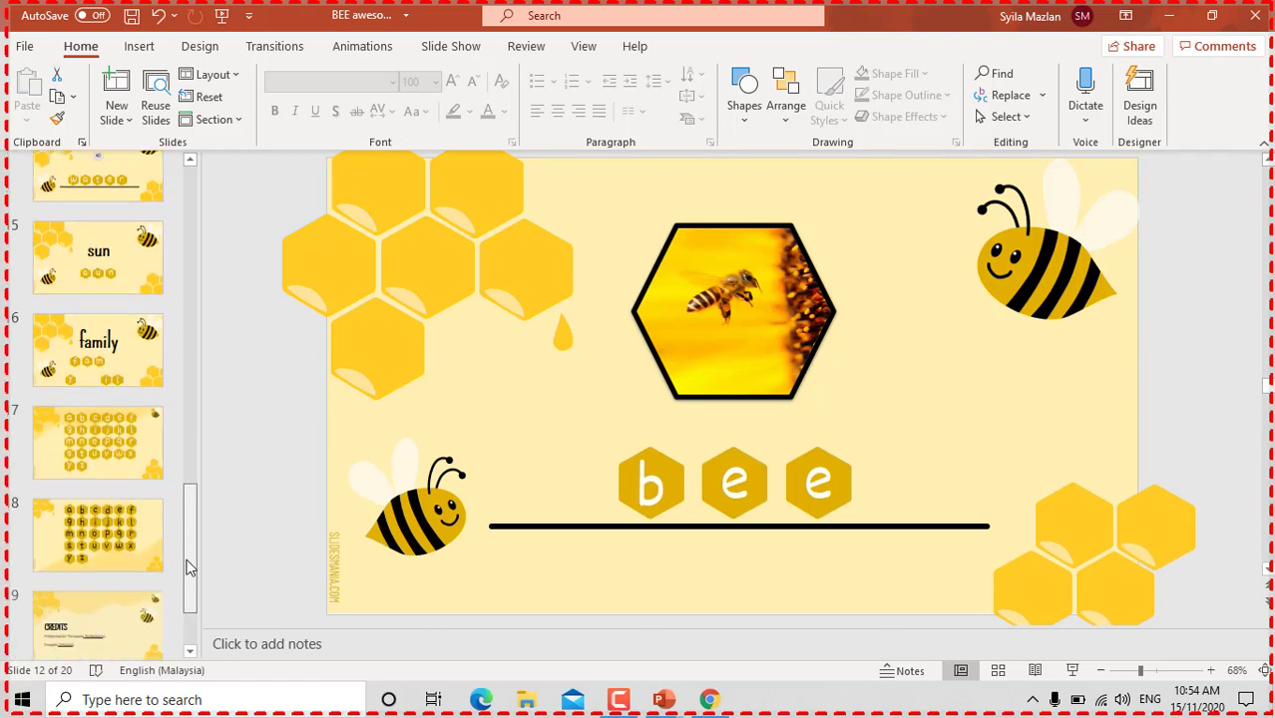
left_click(117, 608)
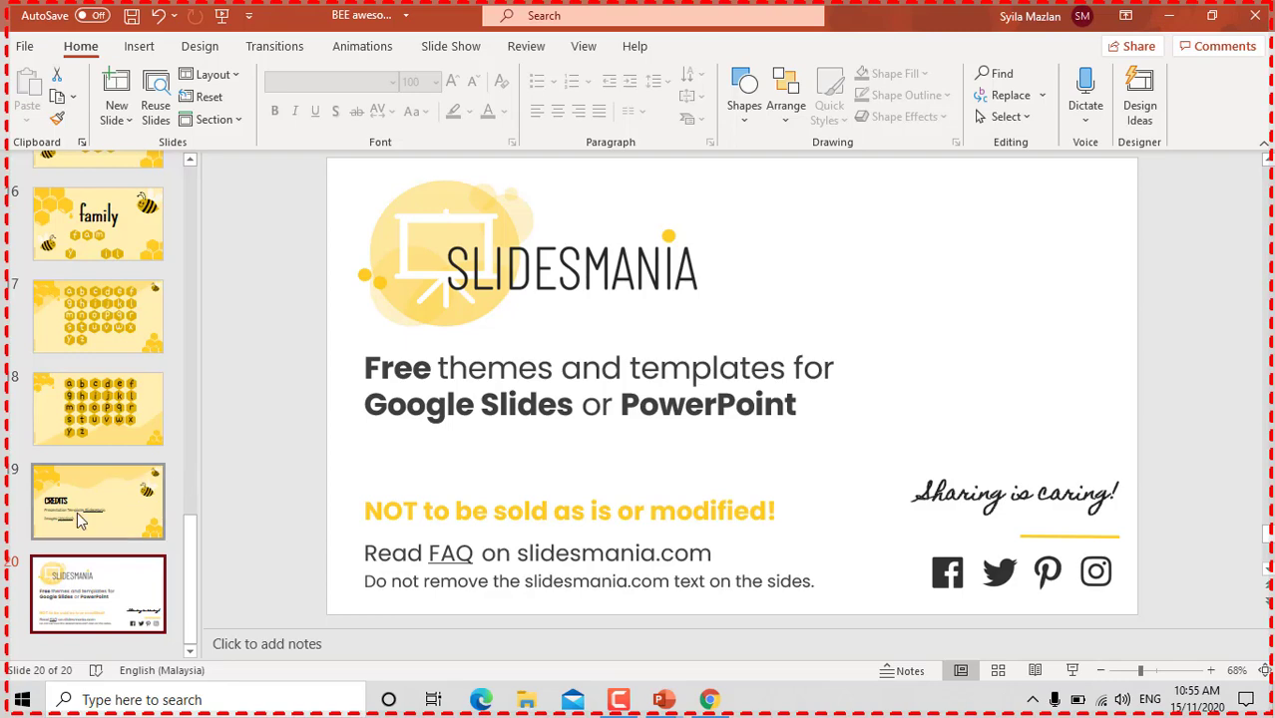
left_click(57, 336)
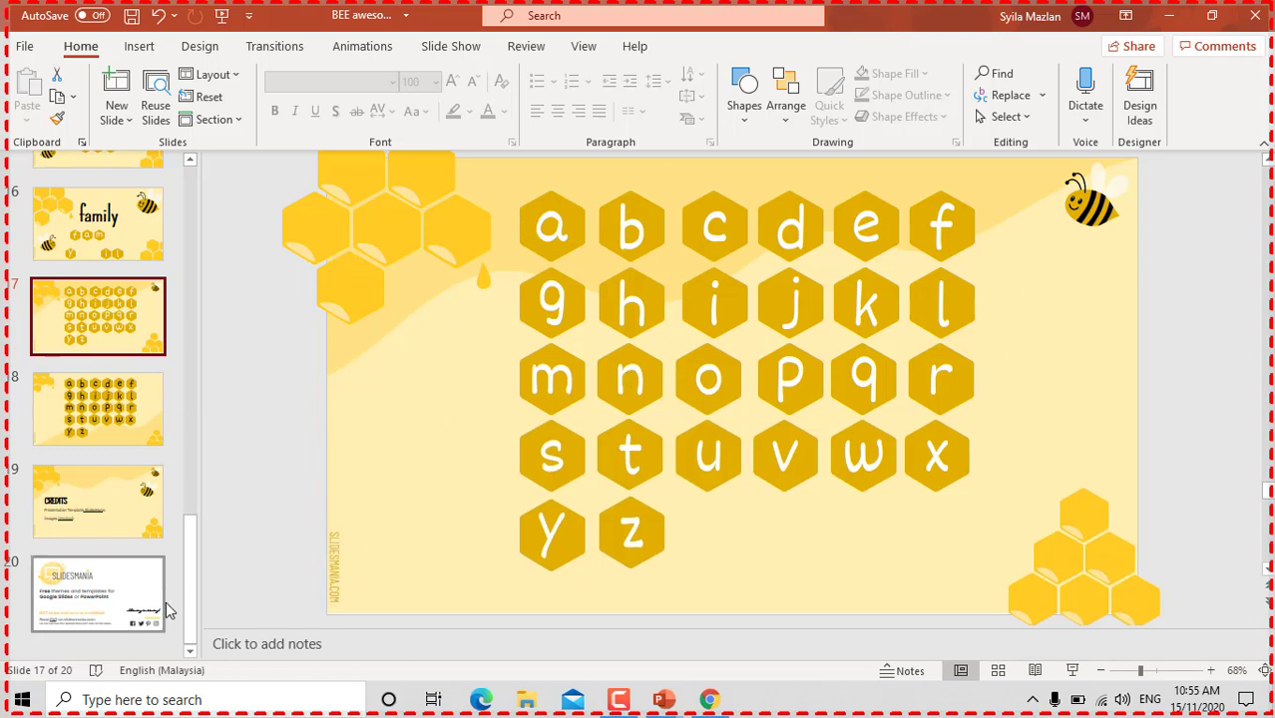
left_click_drag(190, 598, 182, 229)
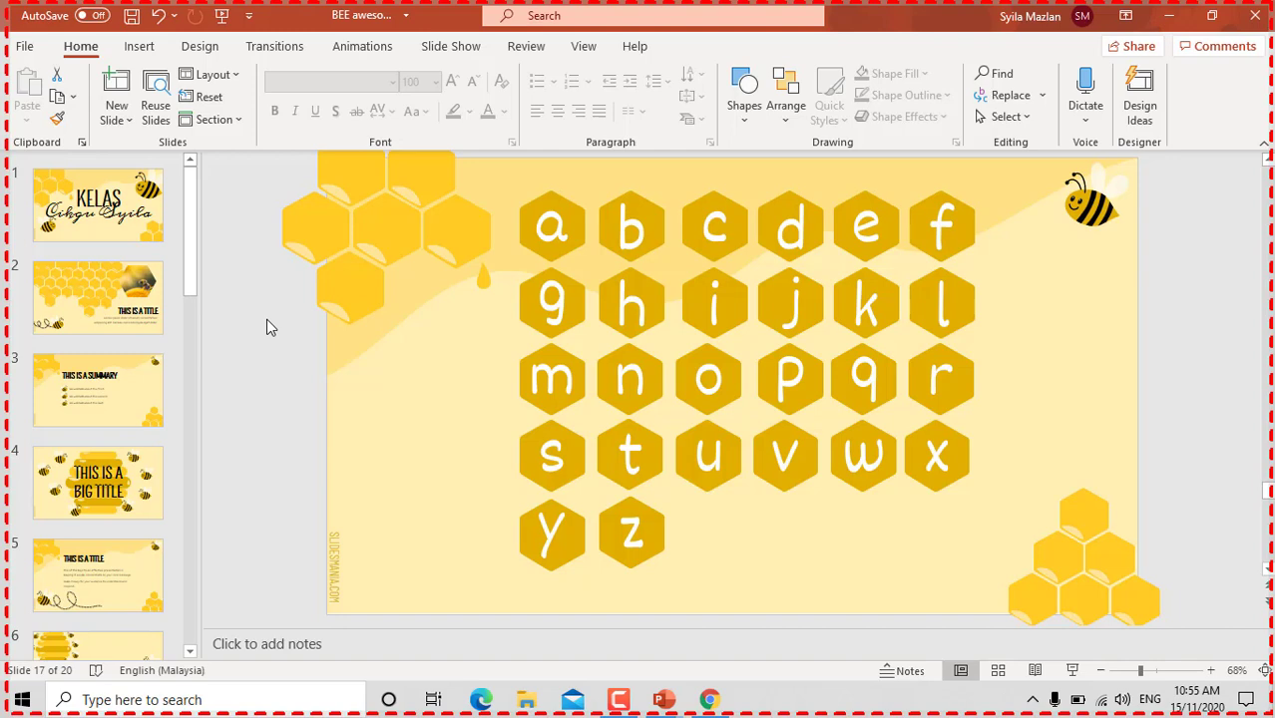
Step: Set up a Create a Video export at Standard (480p) quality
left_click(26, 50)
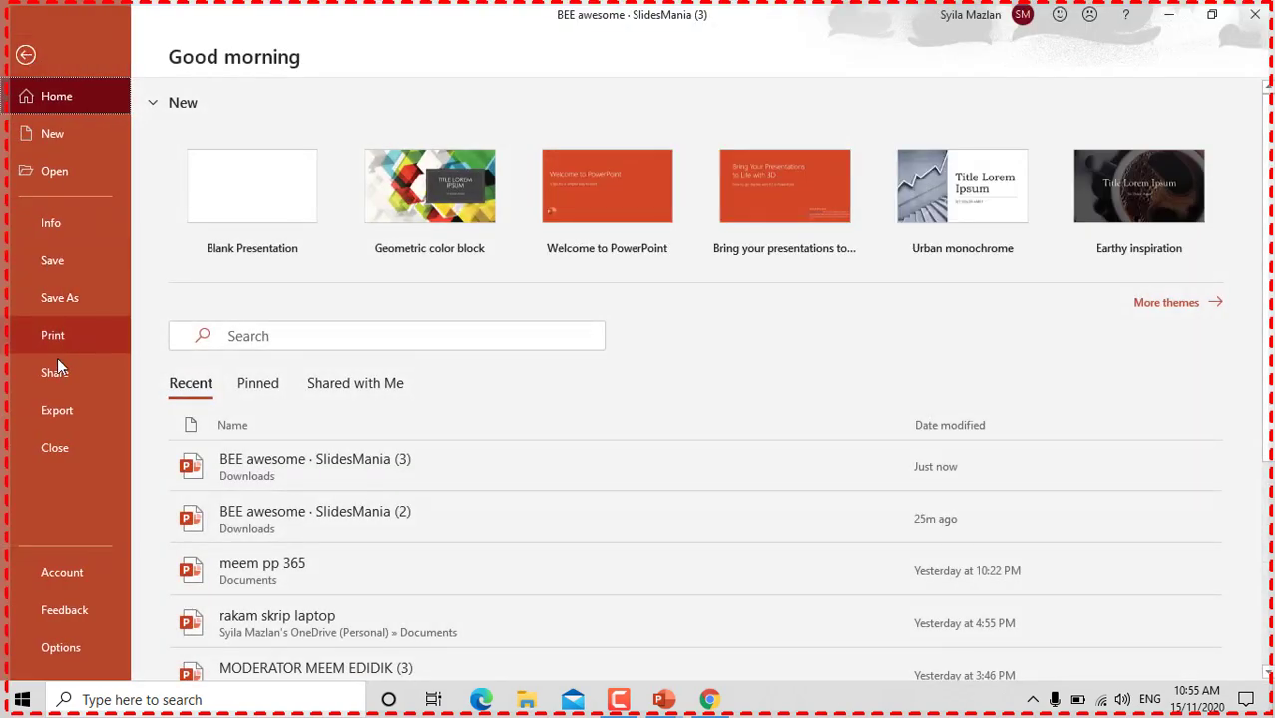
left_click(52, 410)
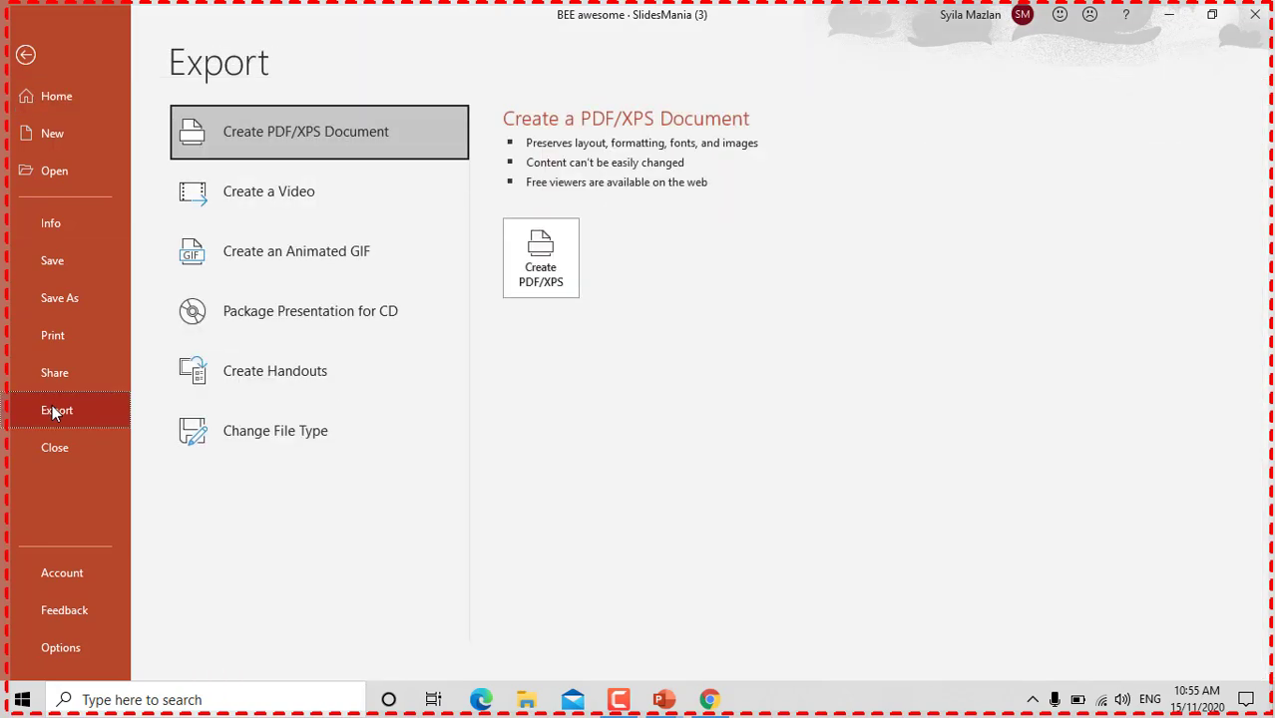
left_click(245, 198)
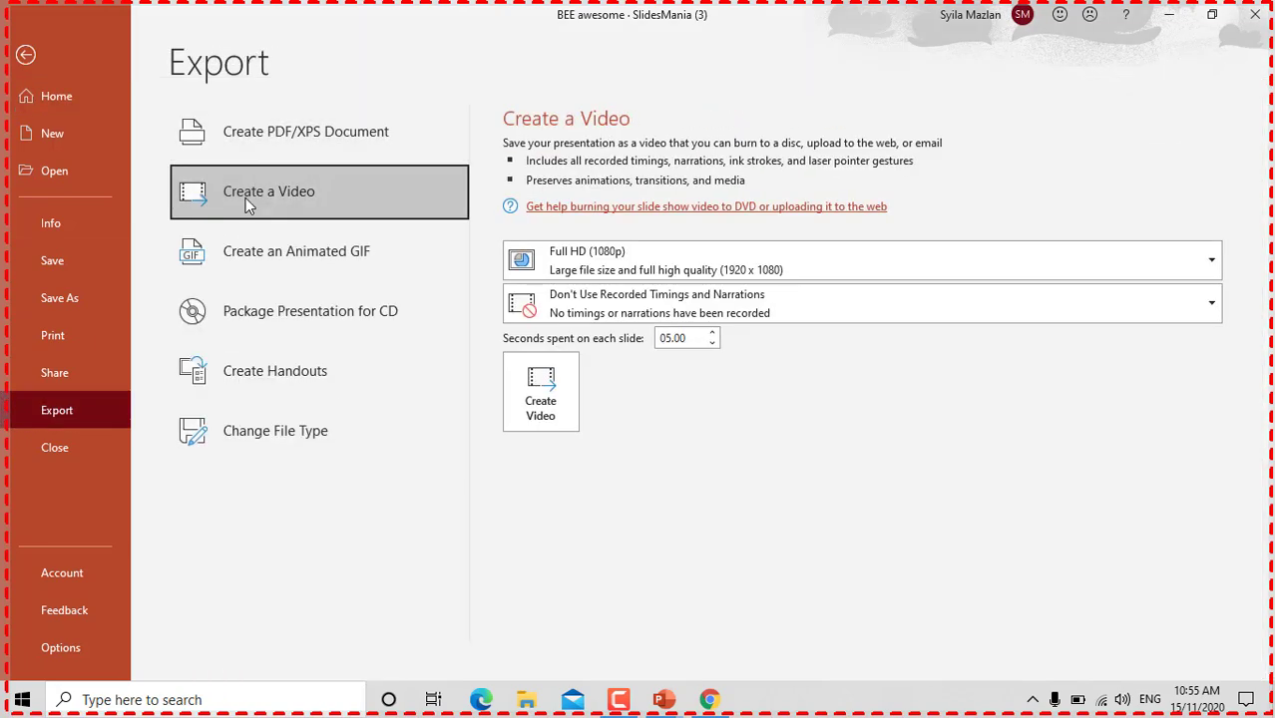
left_click(571, 274)
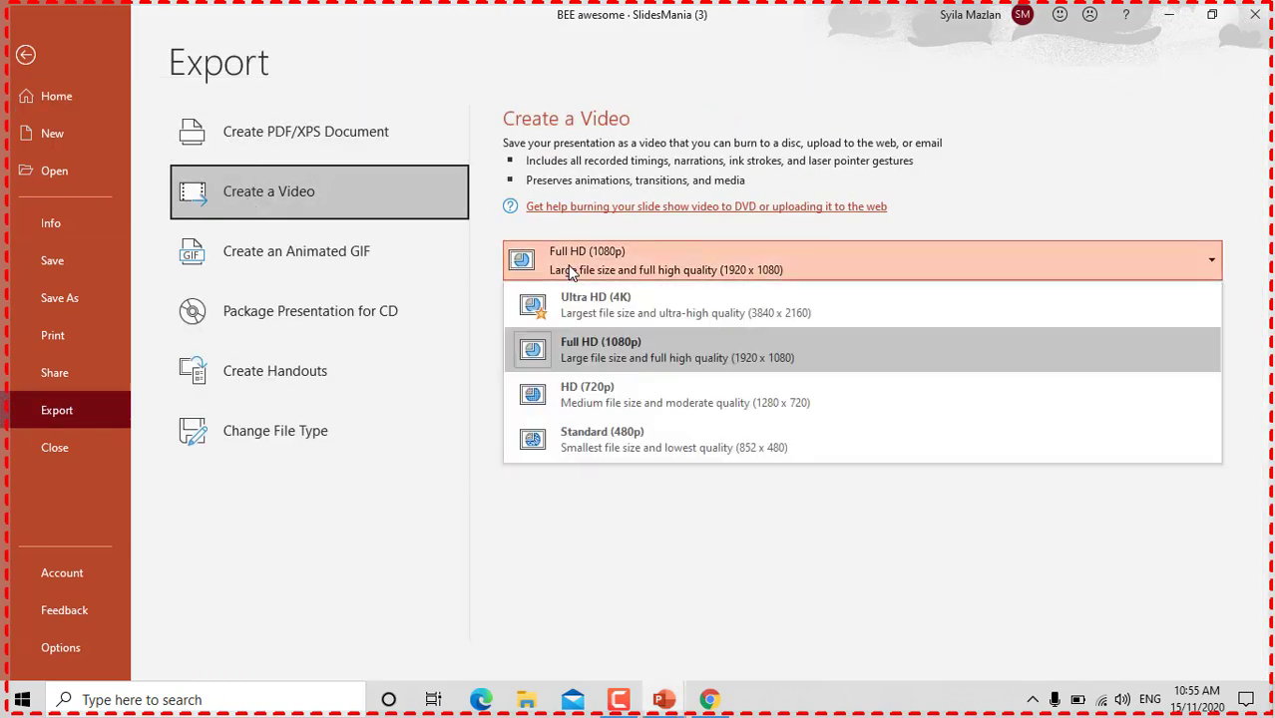
key("Down")
key("Down")
key("Down")
left_click(565, 444)
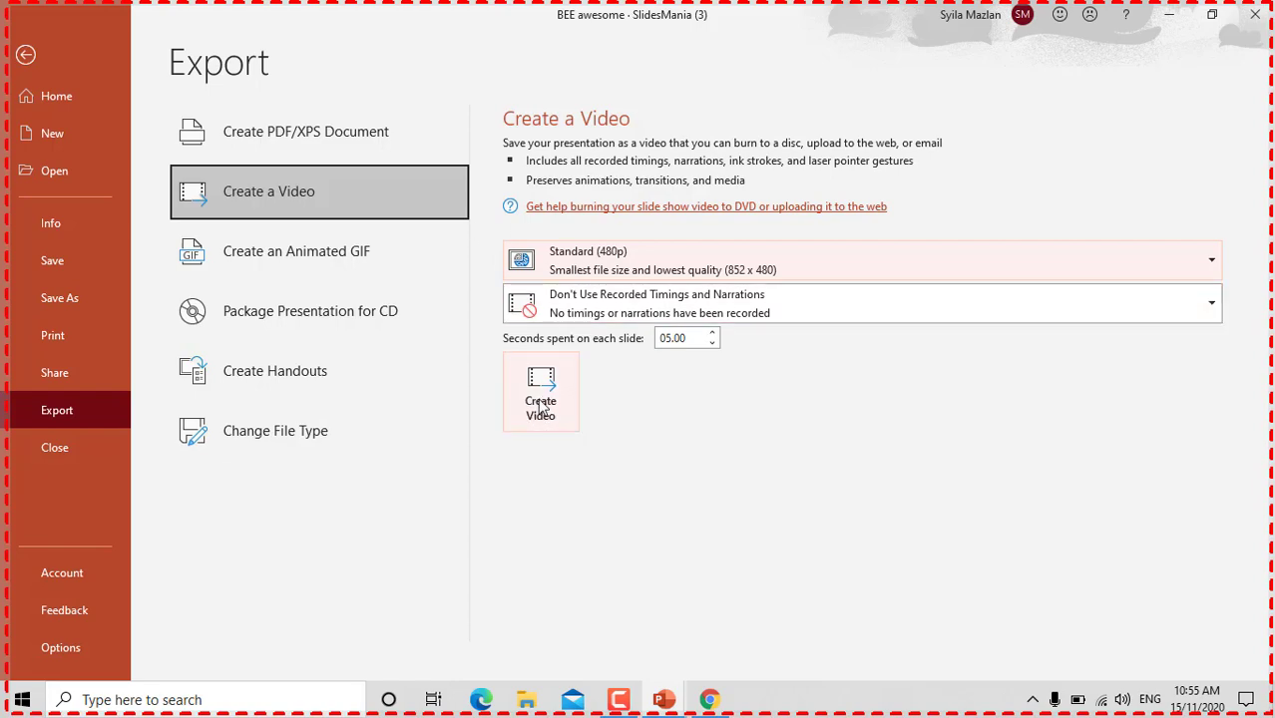
Step: Create the video and save it to the Desktop as bee.mp4
left_click(540, 402)
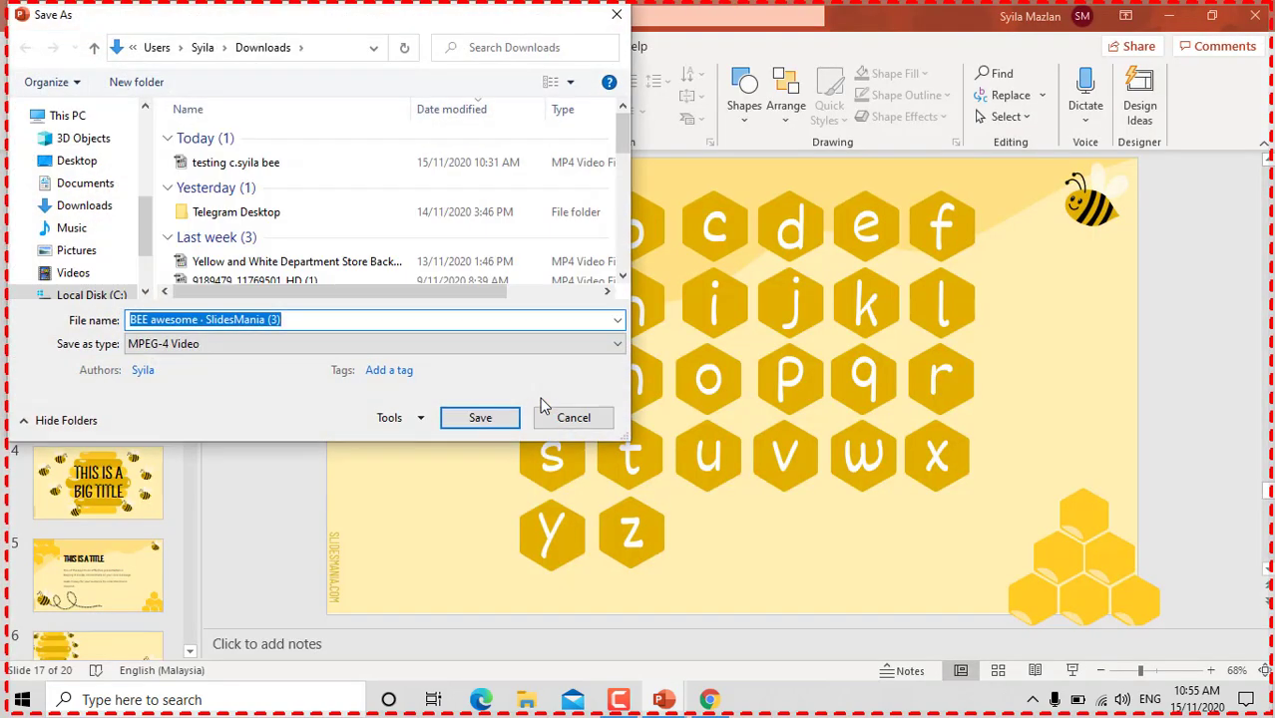
left_click(80, 161)
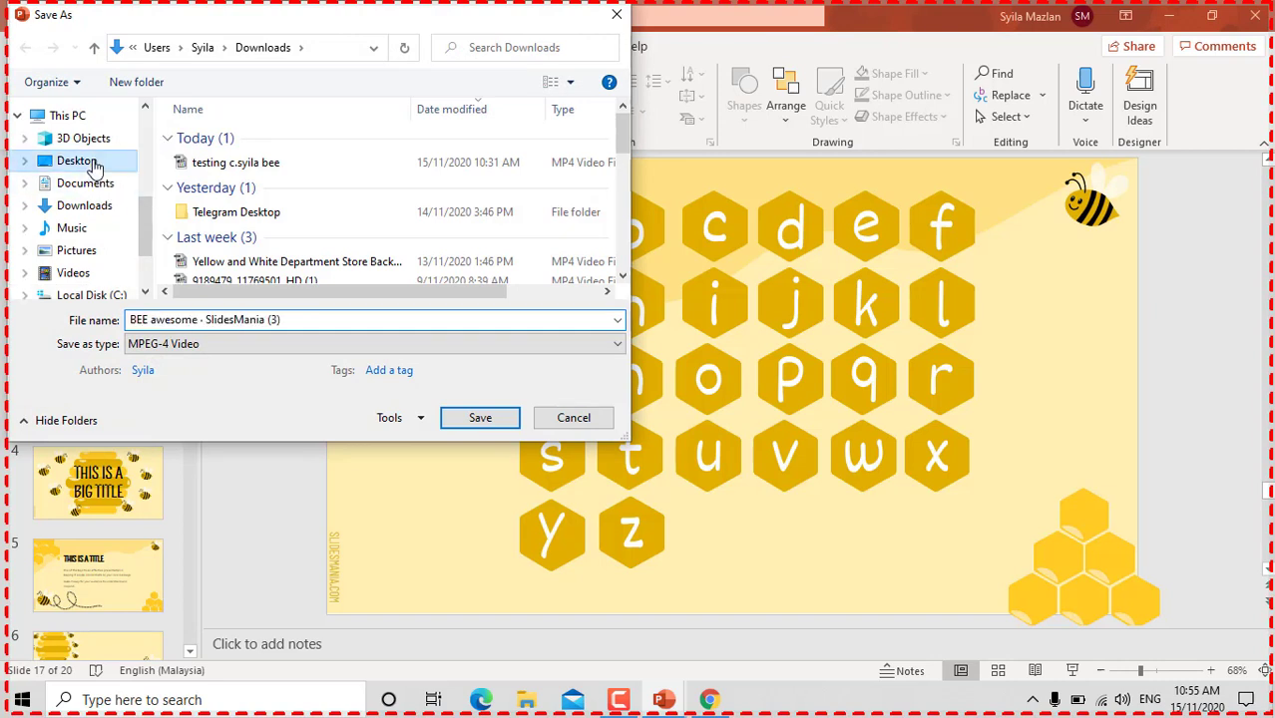
left_click(286, 319)
key("ctrl+a")
key("BackSpace")
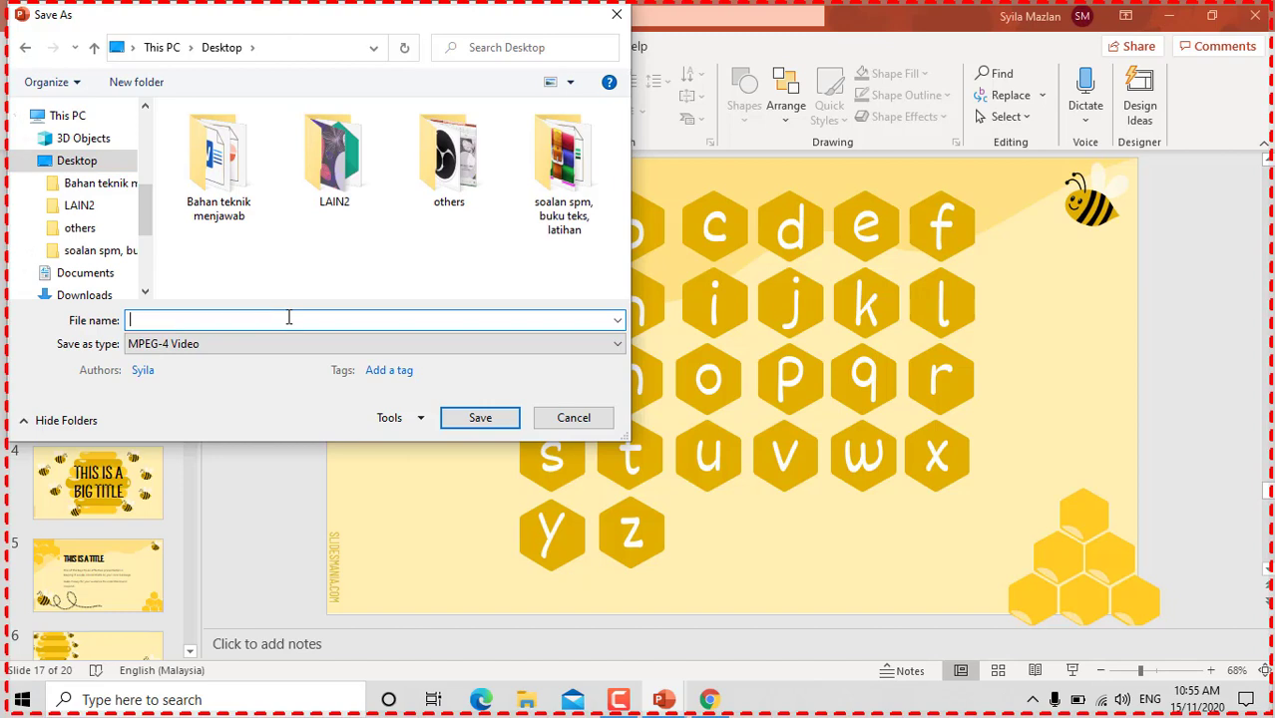
type("bee")
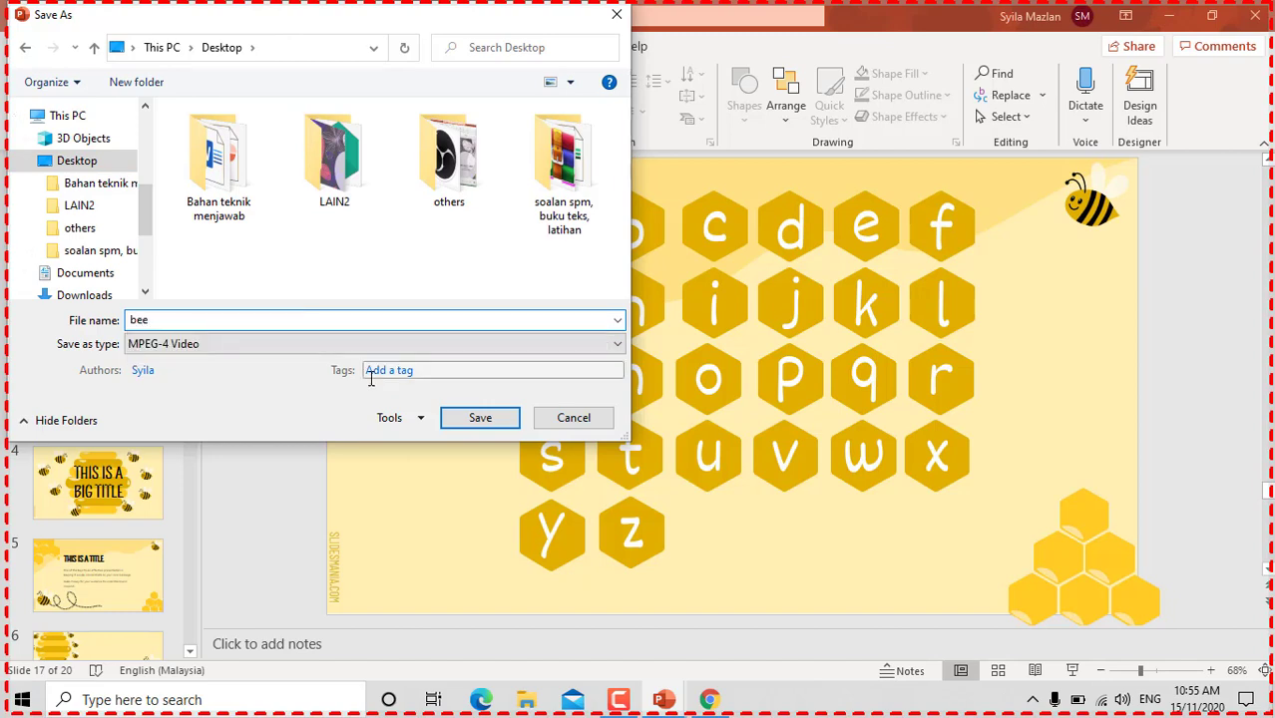
left_click(471, 423)
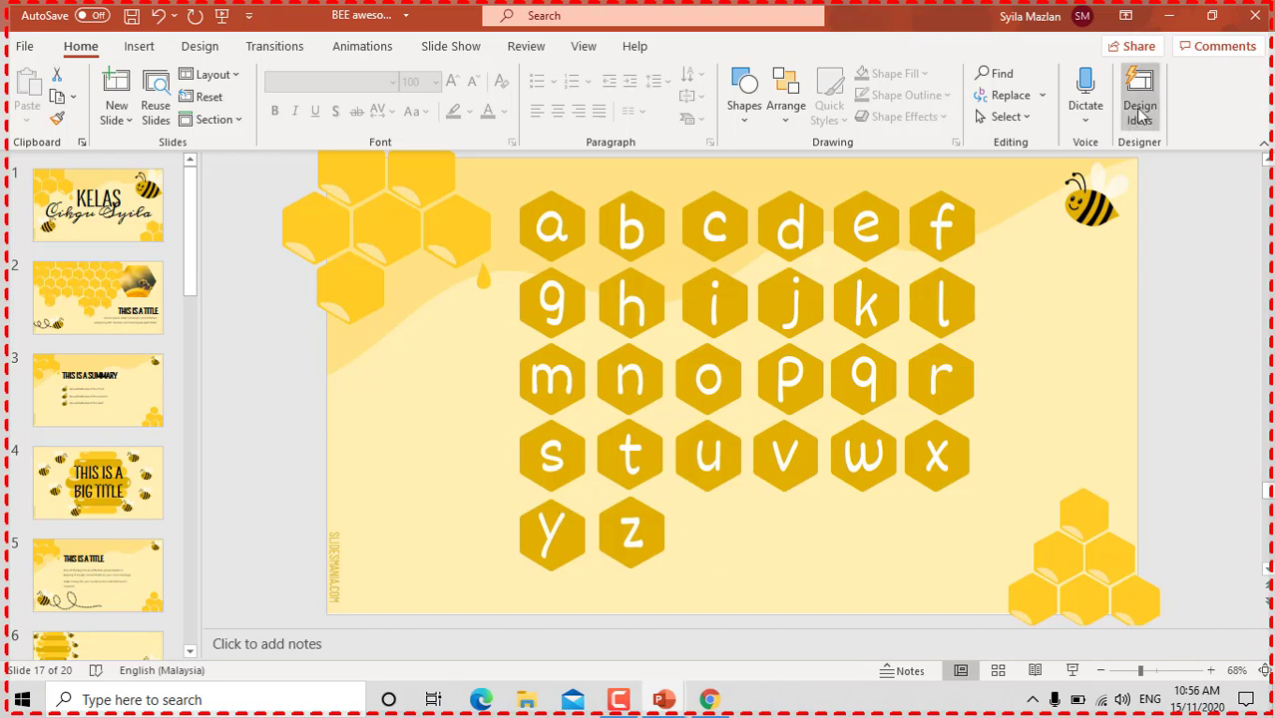
Step: Minimise PowerPoint and then Chrome to reveal the desktop with the bee video
left_click(1171, 16)
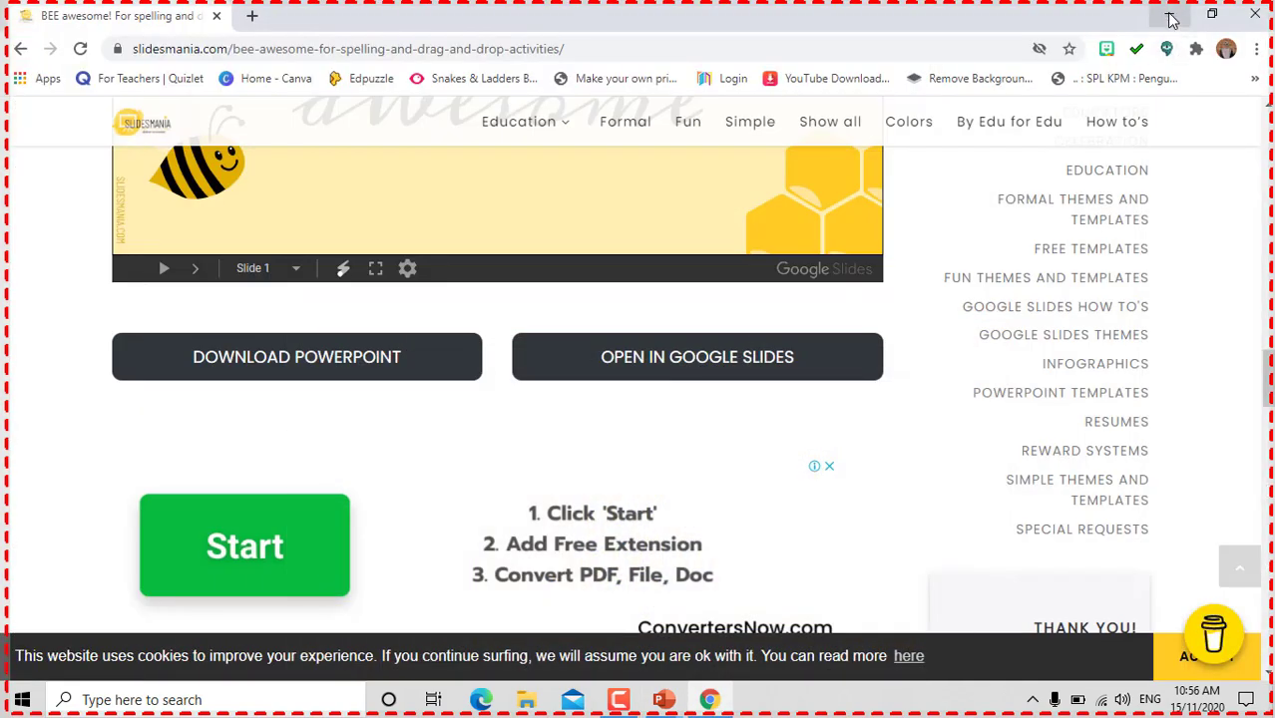
left_click(1171, 16)
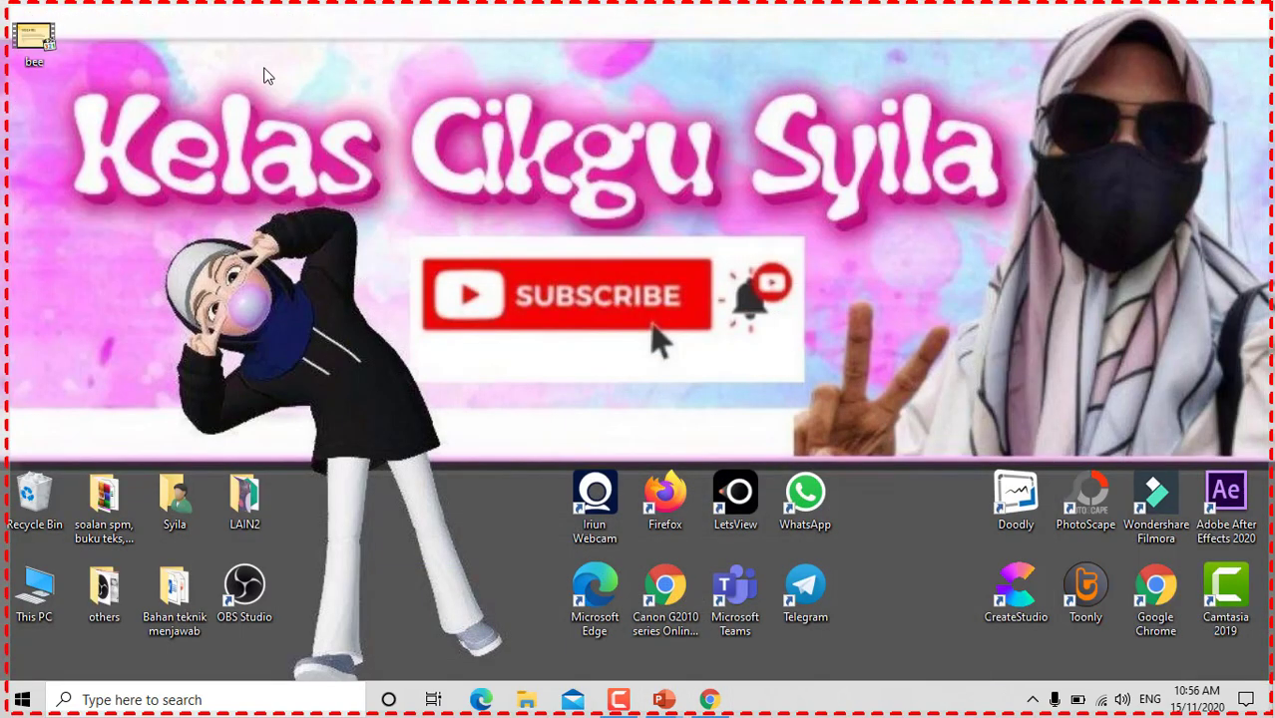
Step: Play the exported bee video in Media Player Classic, then close the player
double_click(33, 38)
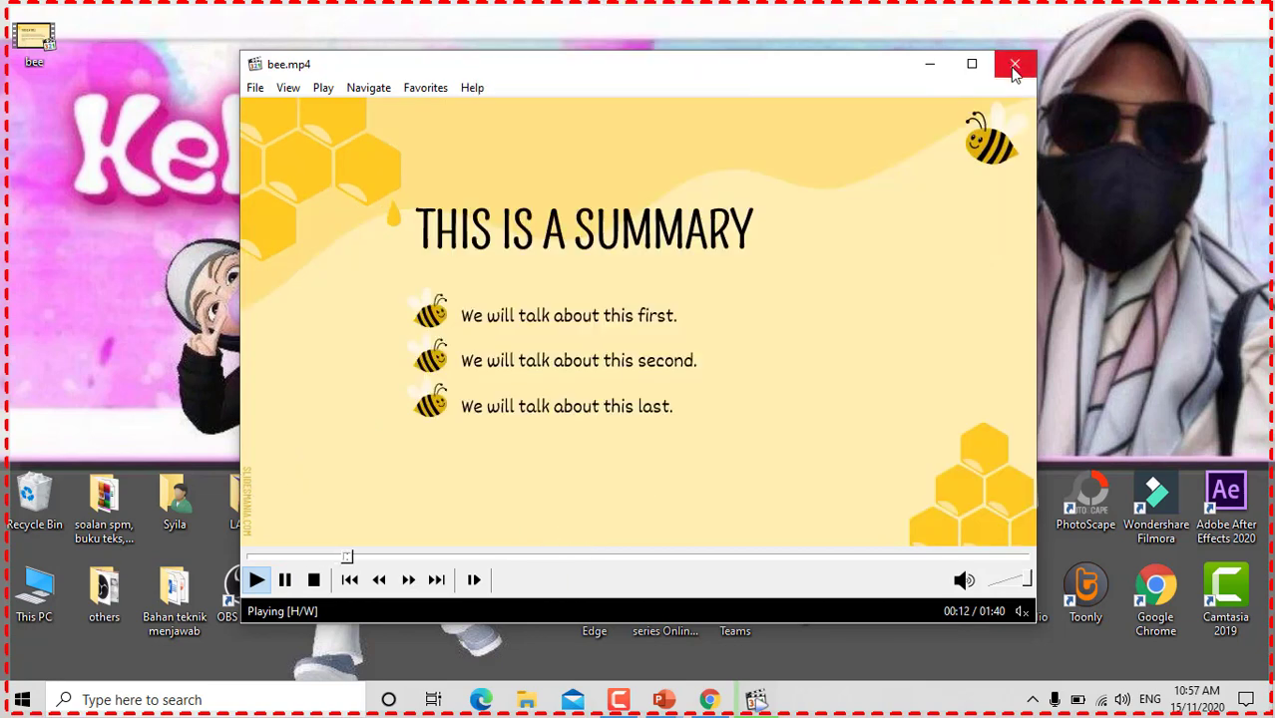
left_click(1014, 66)
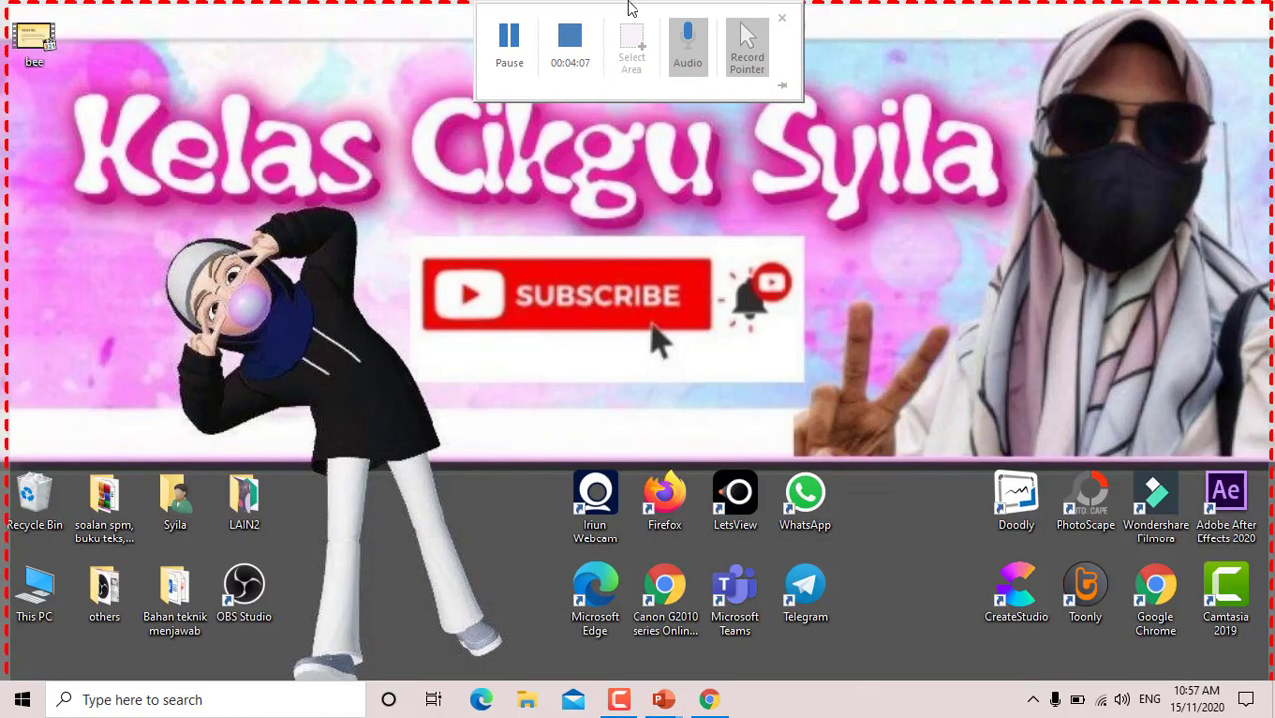
mouse_move(568, 42)
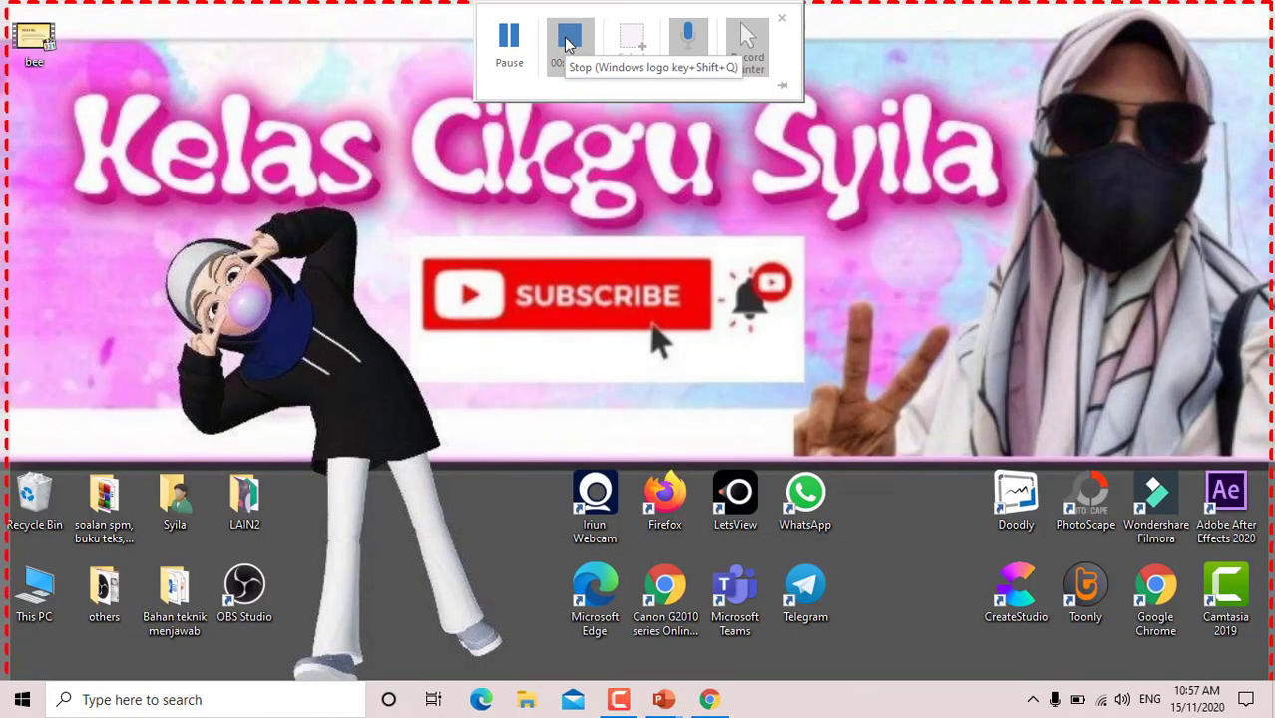
Step: Stop the screen recording and play back the resulting video on slide 2
left_click(568, 43)
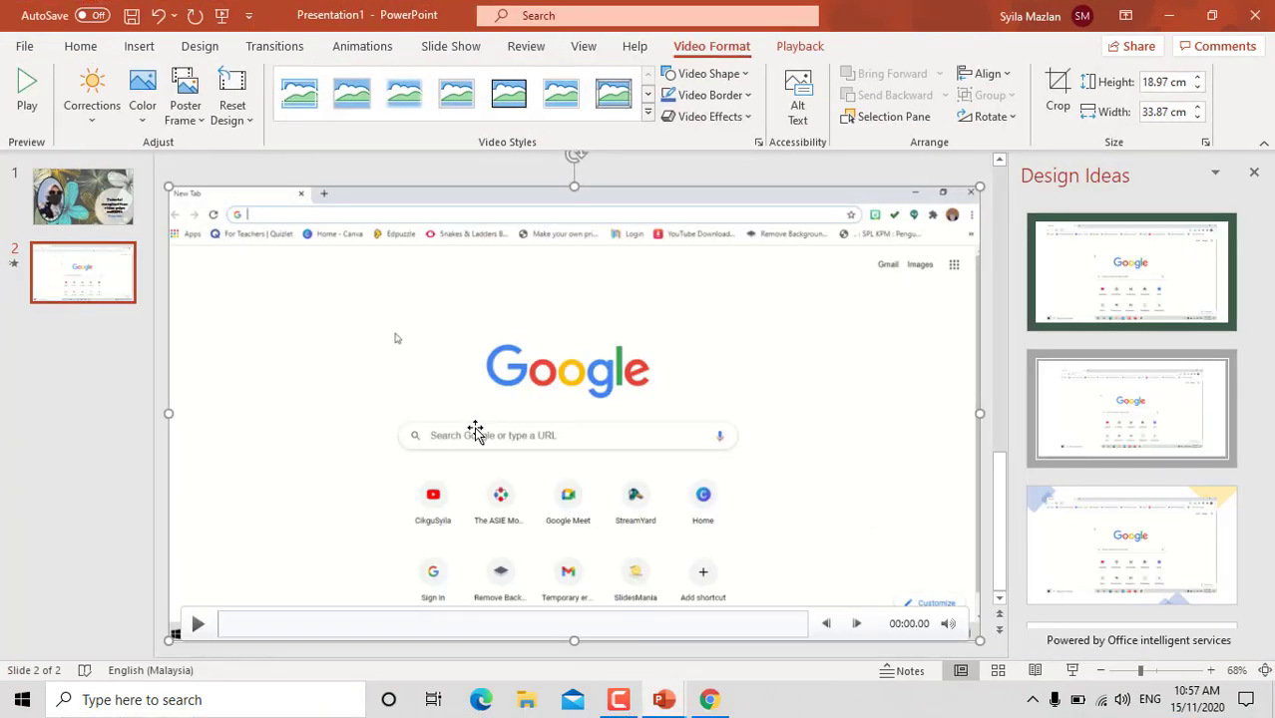
left_click(199, 626)
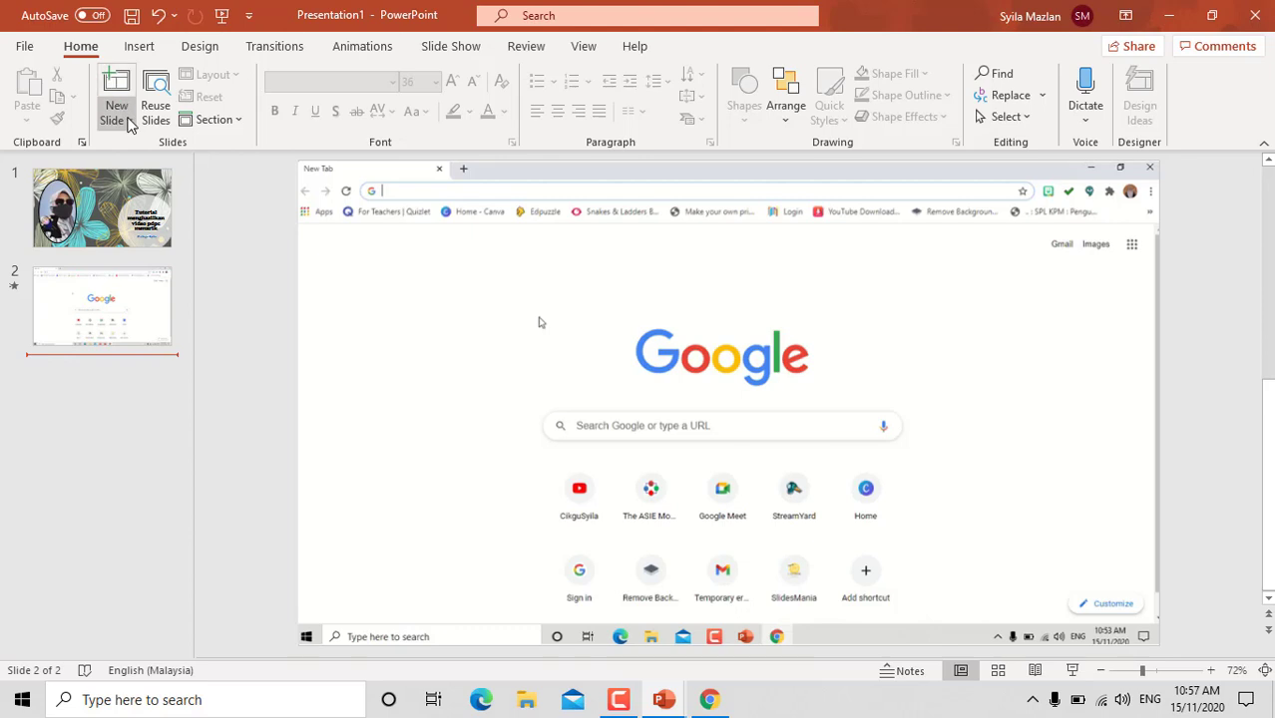
Step: Add a blank third slide and open the Video on My PC file browser
left_click(130, 124)
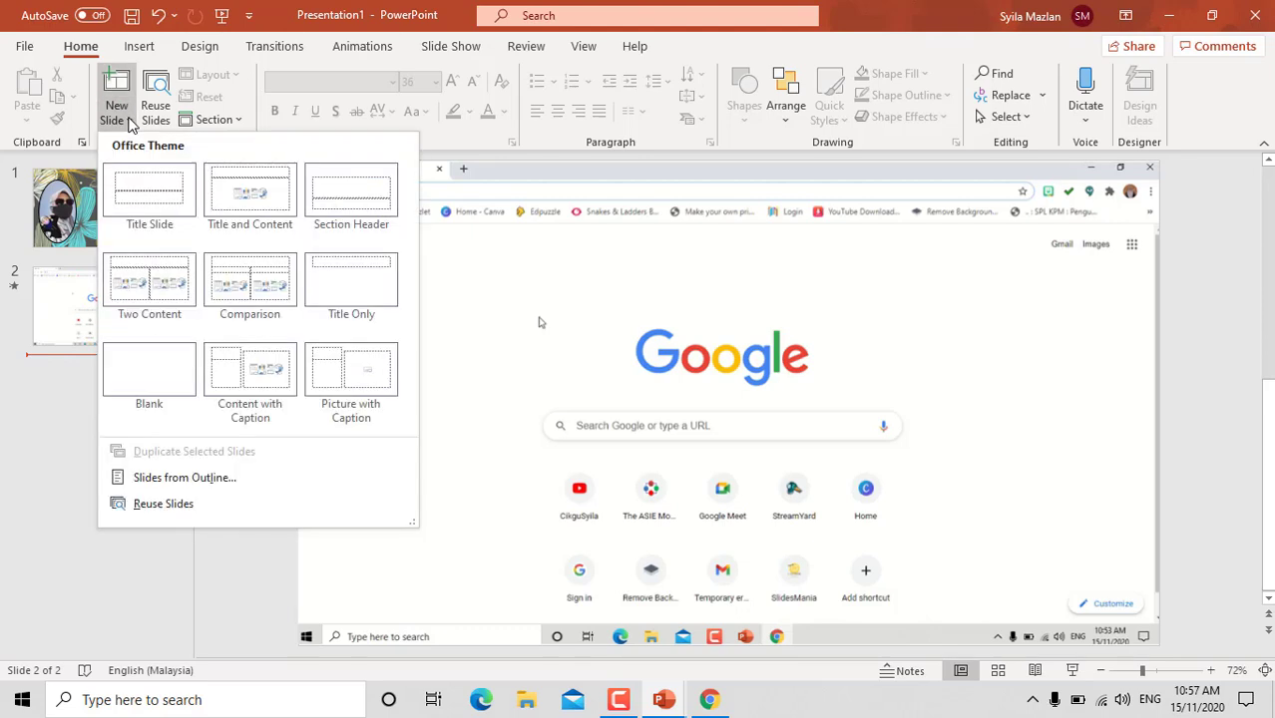
left_click(145, 366)
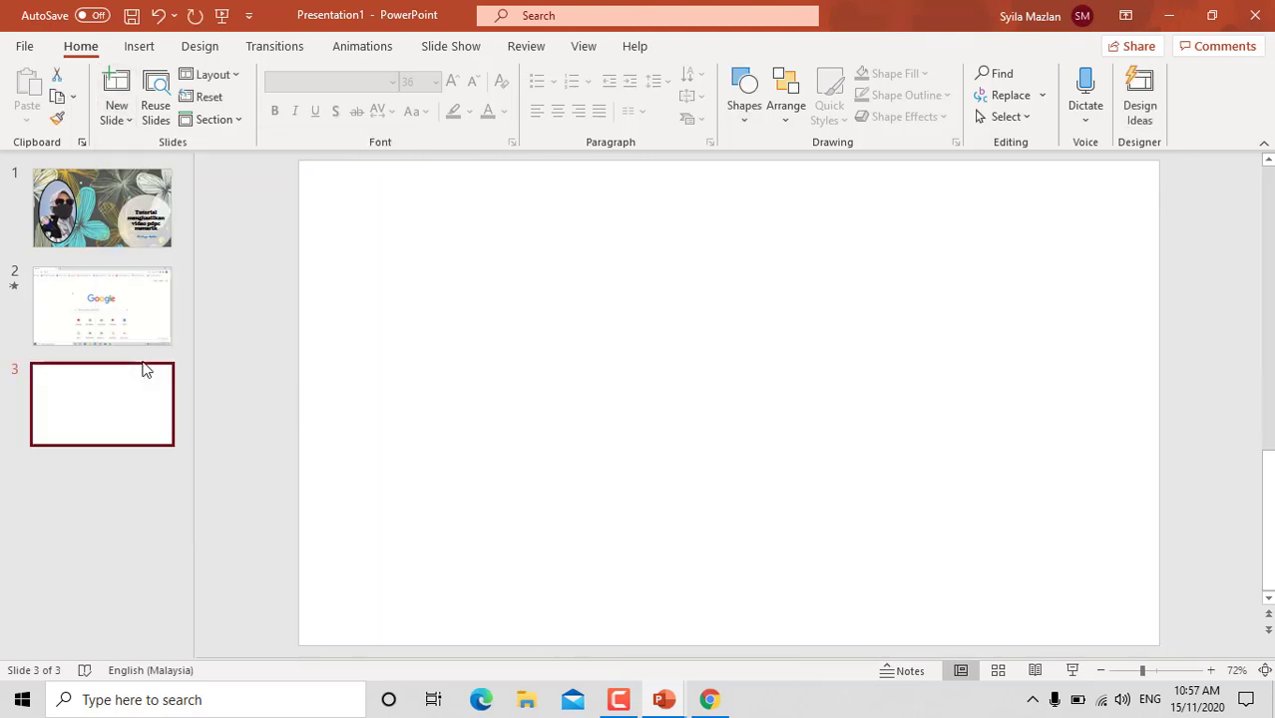
left_click(140, 47)
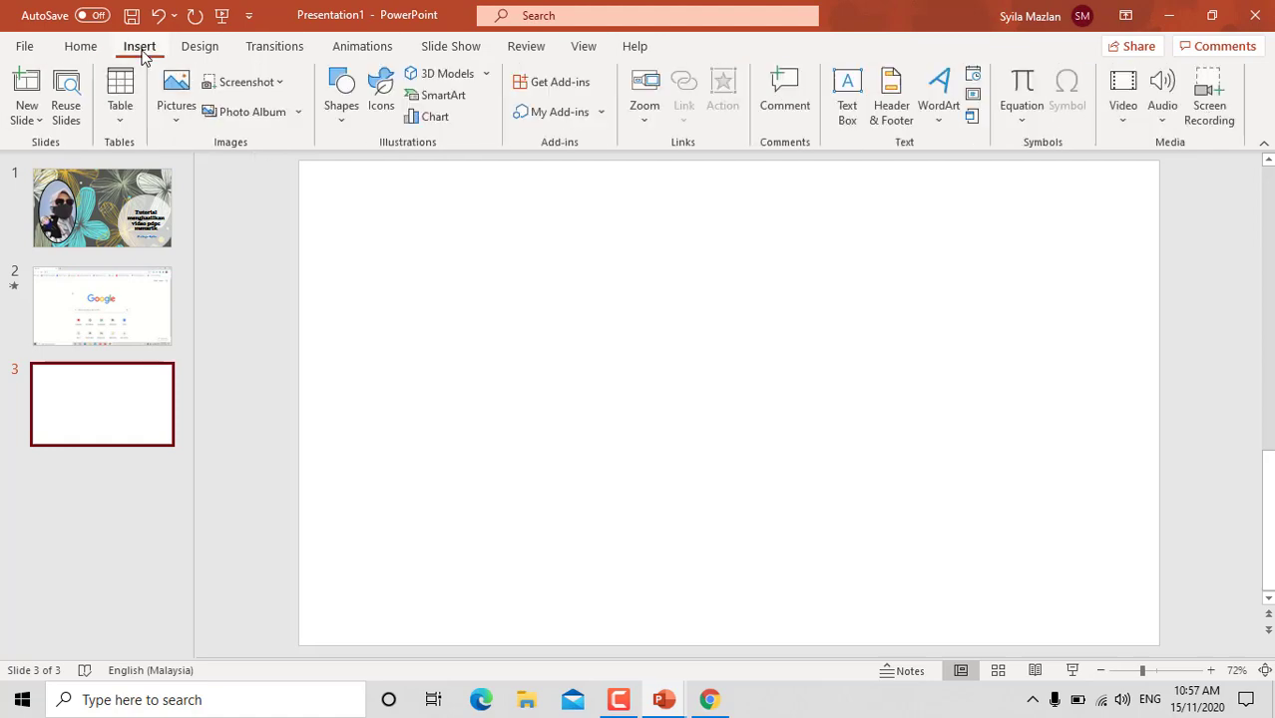
left_click(1117, 94)
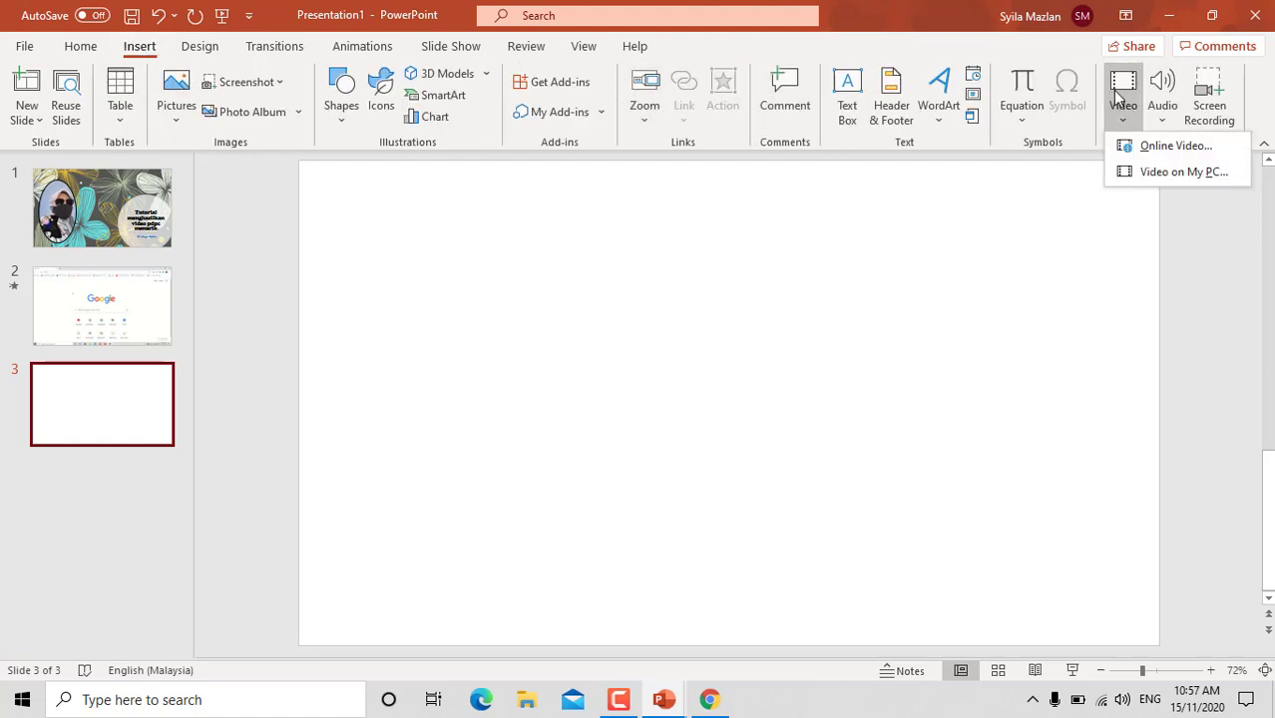
left_click(1123, 176)
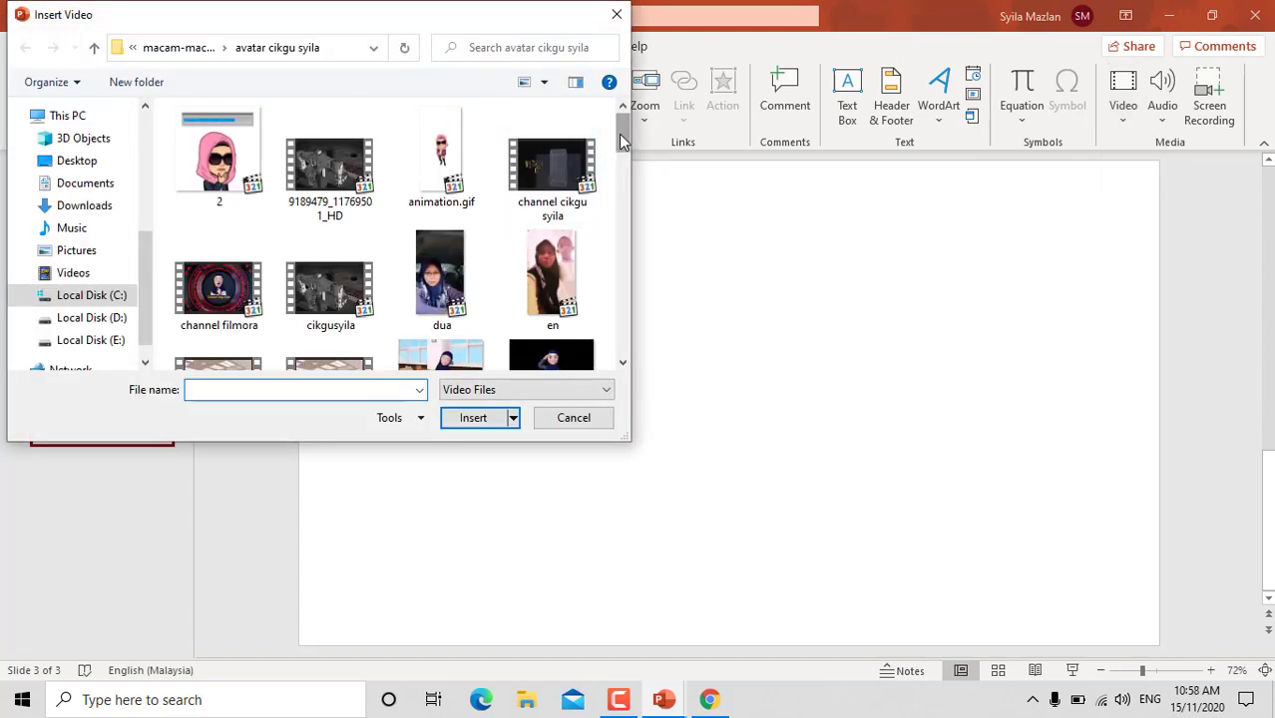
Step: Insert the 'ending terbaru' video from the avatar folder onto slide 3
left_click_drag(621, 139, 620, 192)
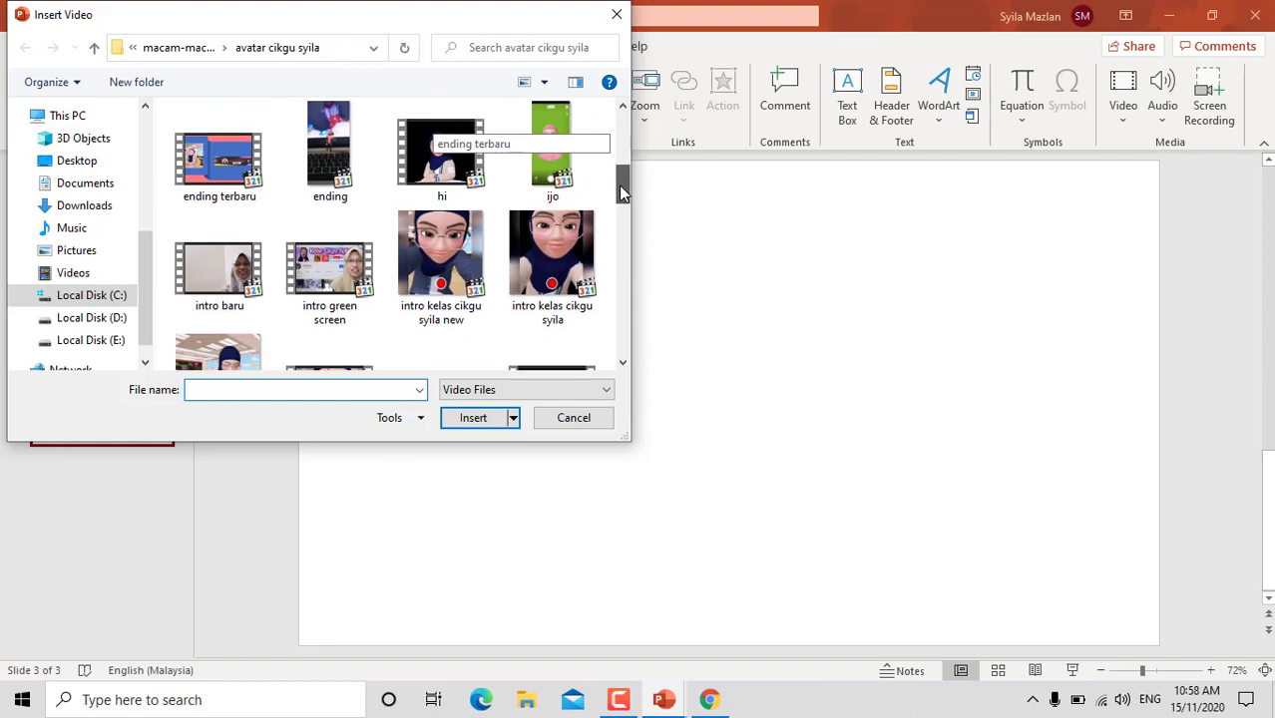
left_click(219, 158)
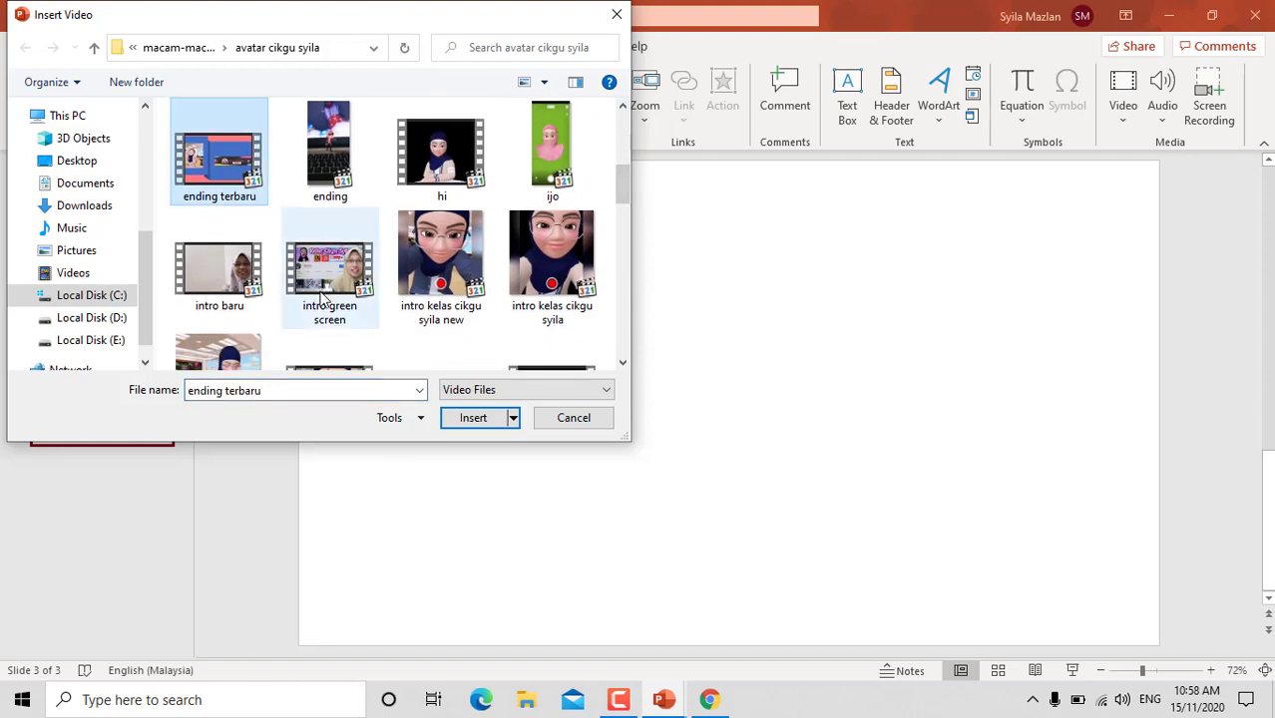
left_click(451, 419)
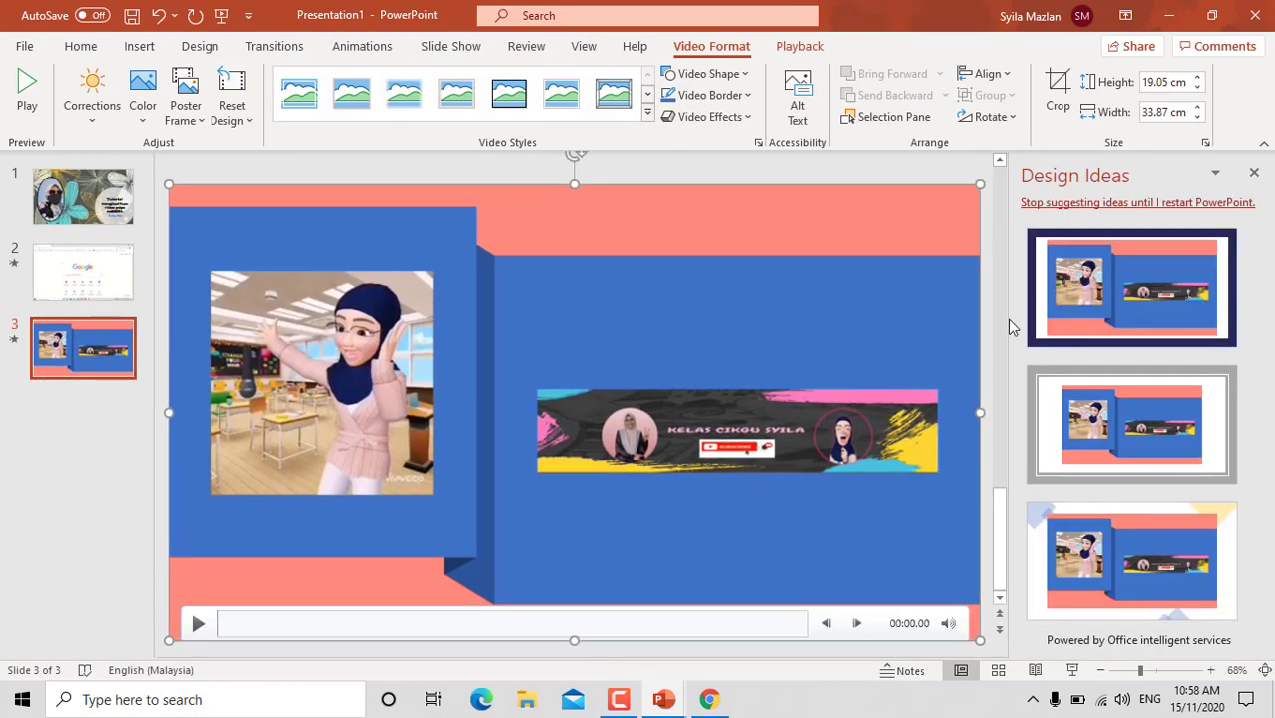
Step: Close Design Ideas, preview the ending video, then start the show from the beginning
left_click(1255, 176)
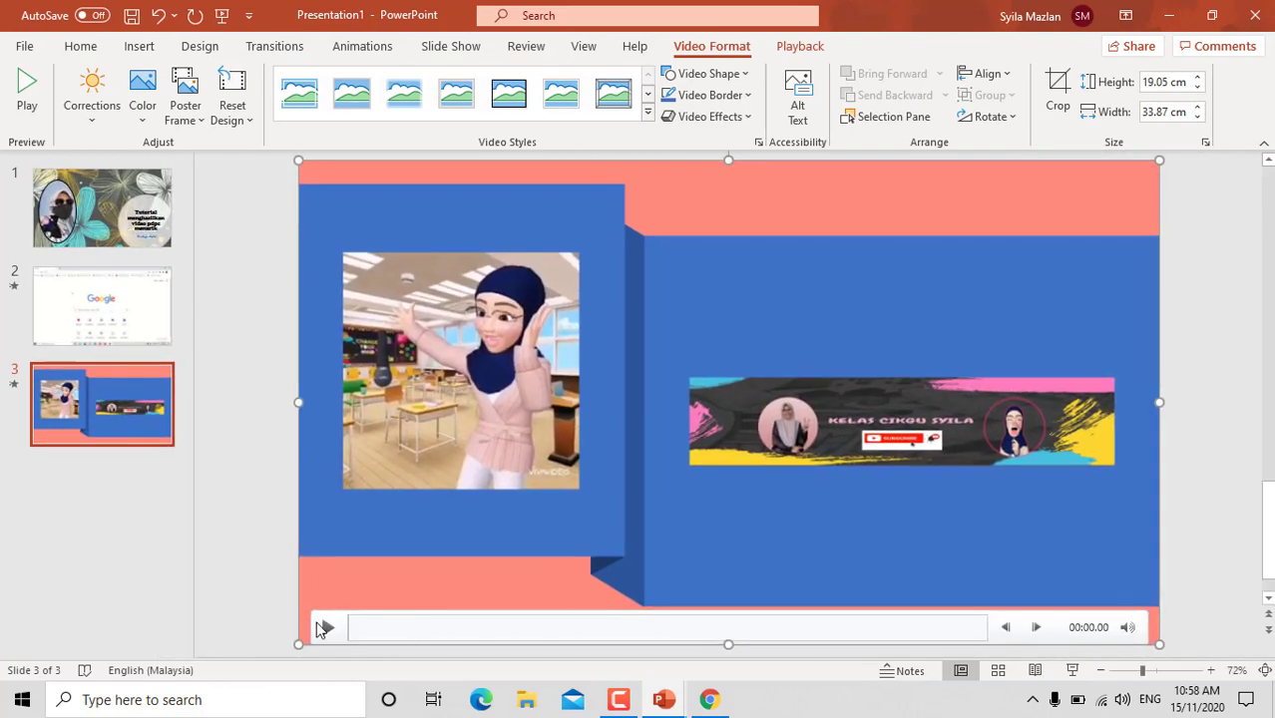
left_click(330, 636)
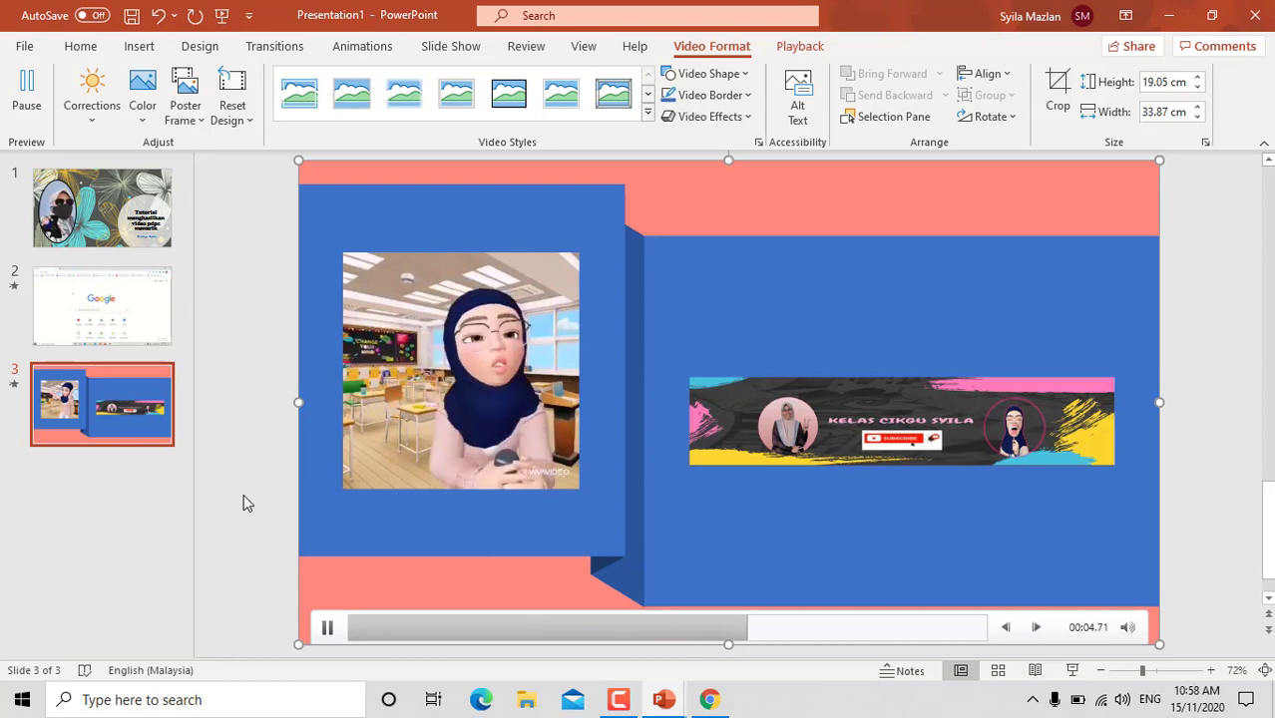
left_click(102, 534)
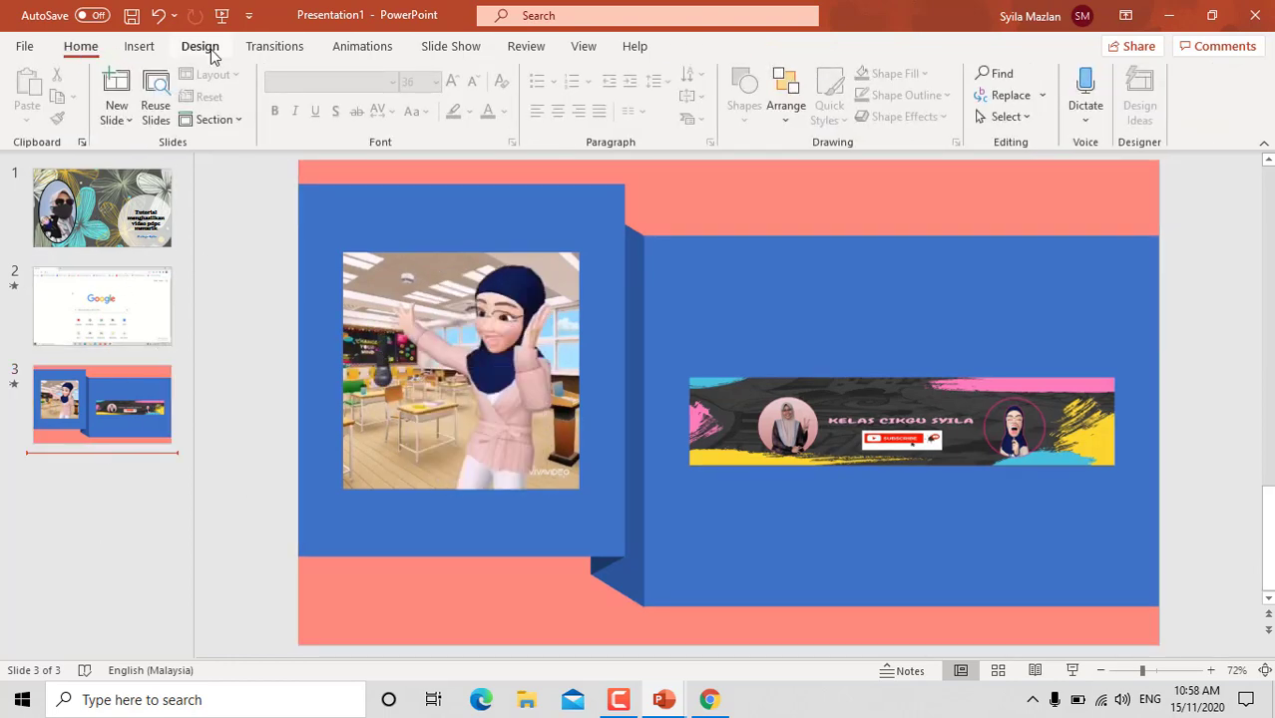
left_click(222, 19)
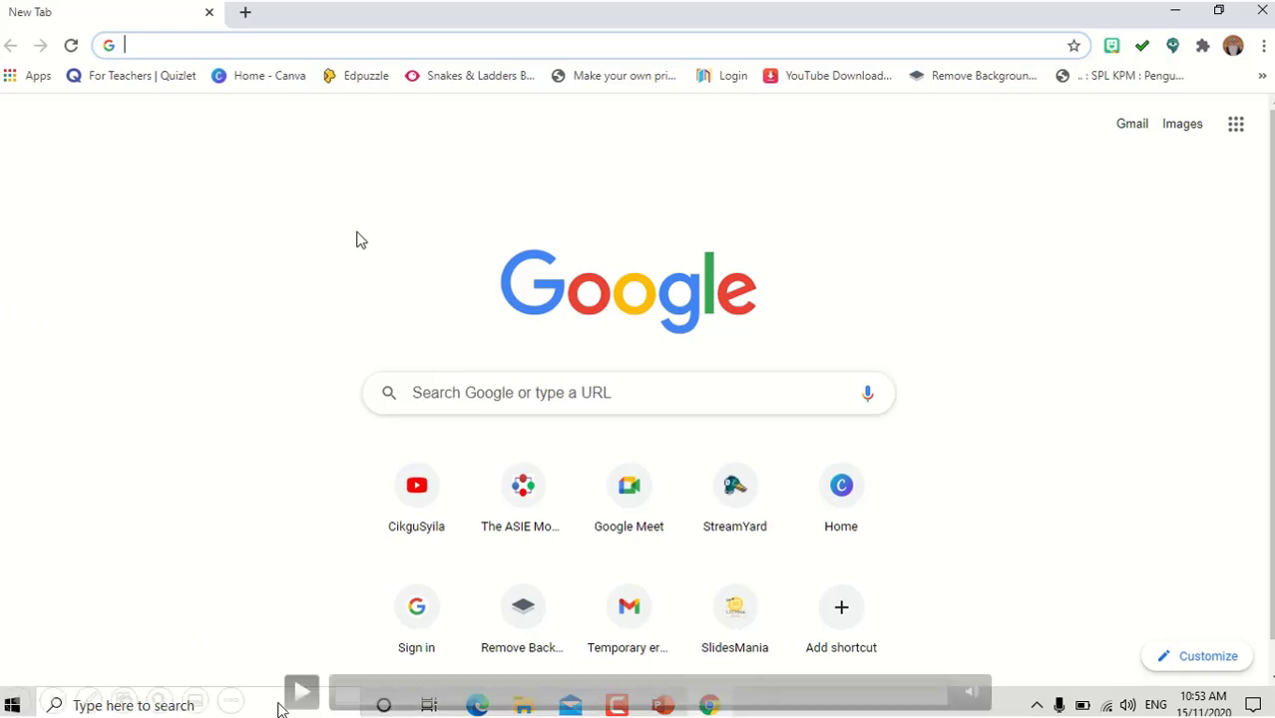
Step: Play the embedded screen recording, skipping ahead through it toward the ending slide
left_click(301, 692)
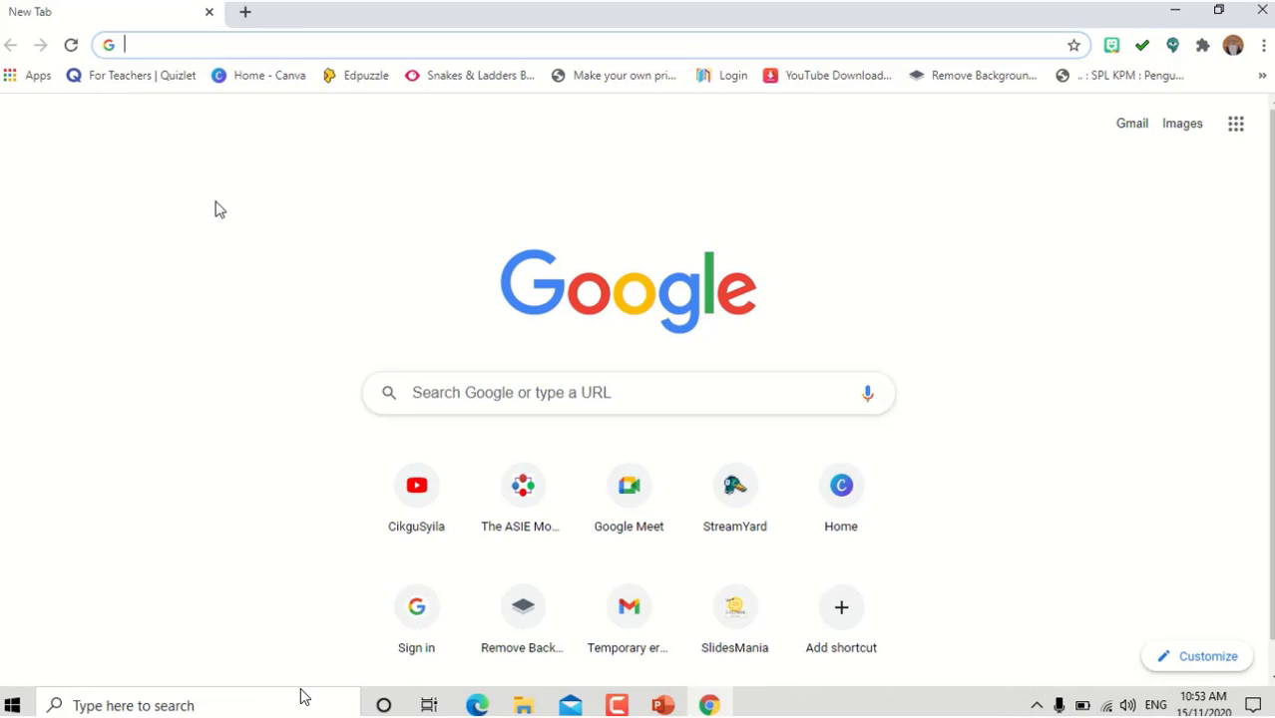
left_click(155, 45)
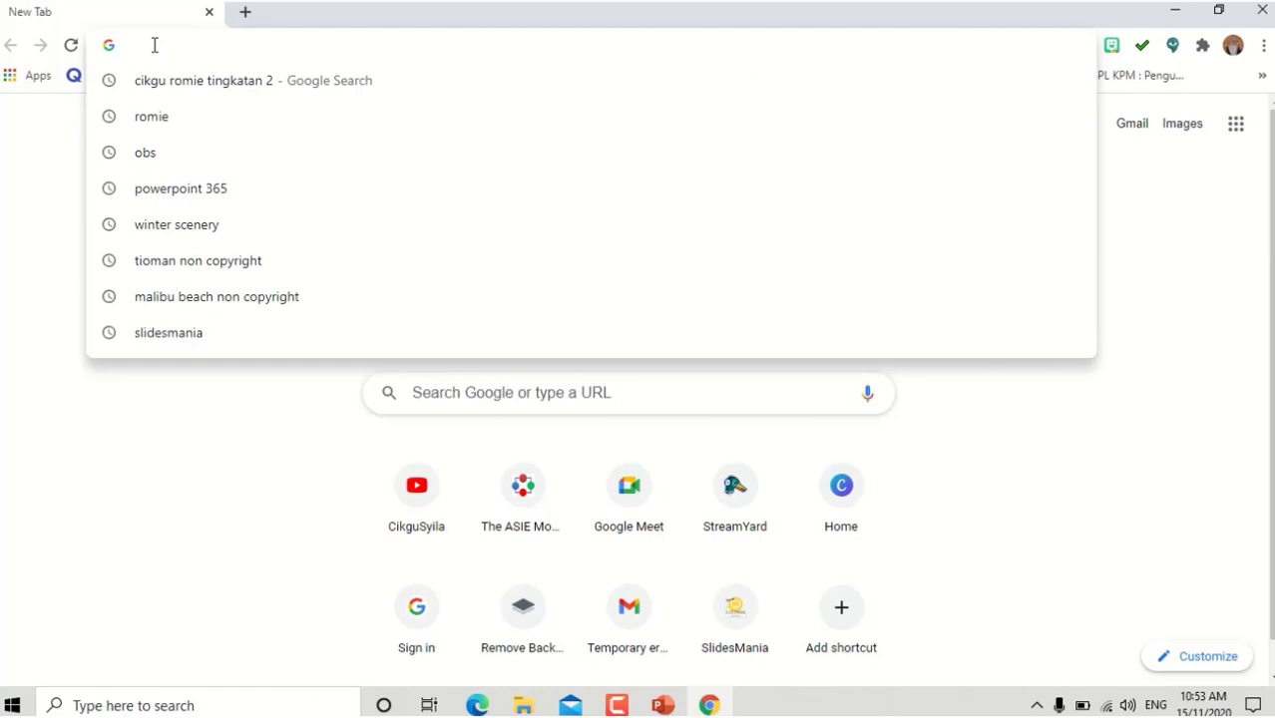
type("sli")
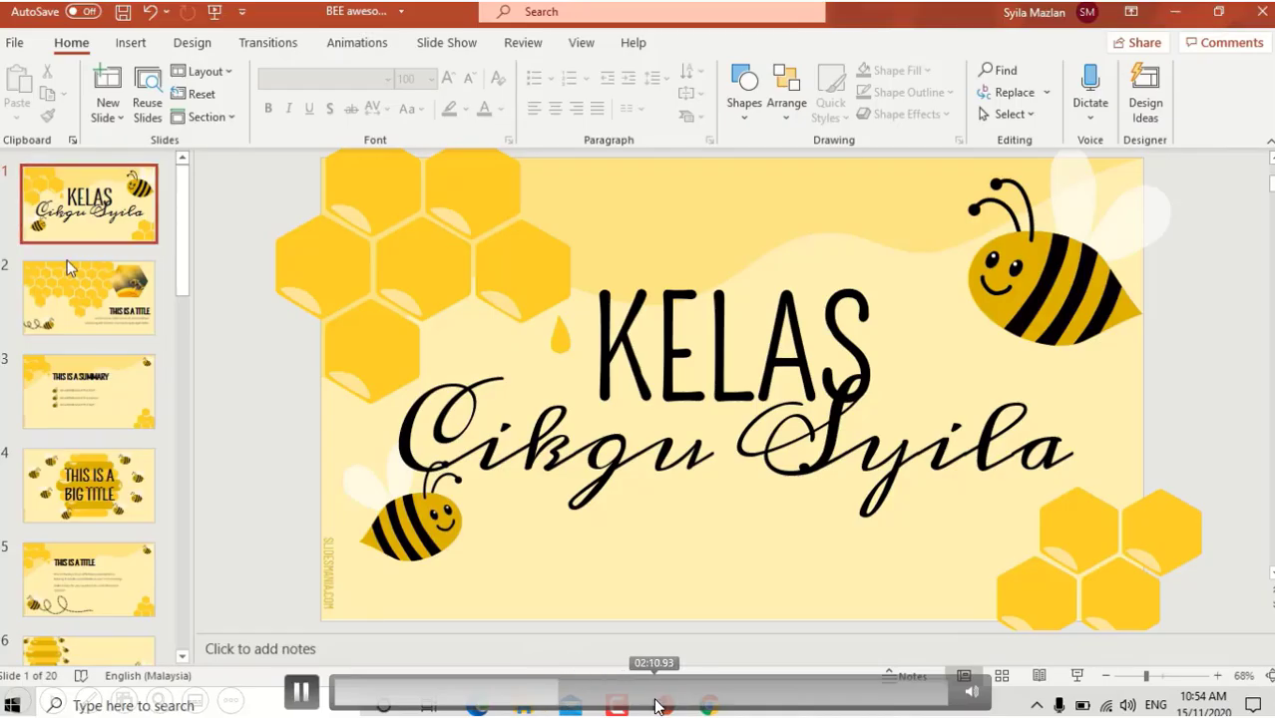
left_click(655, 692)
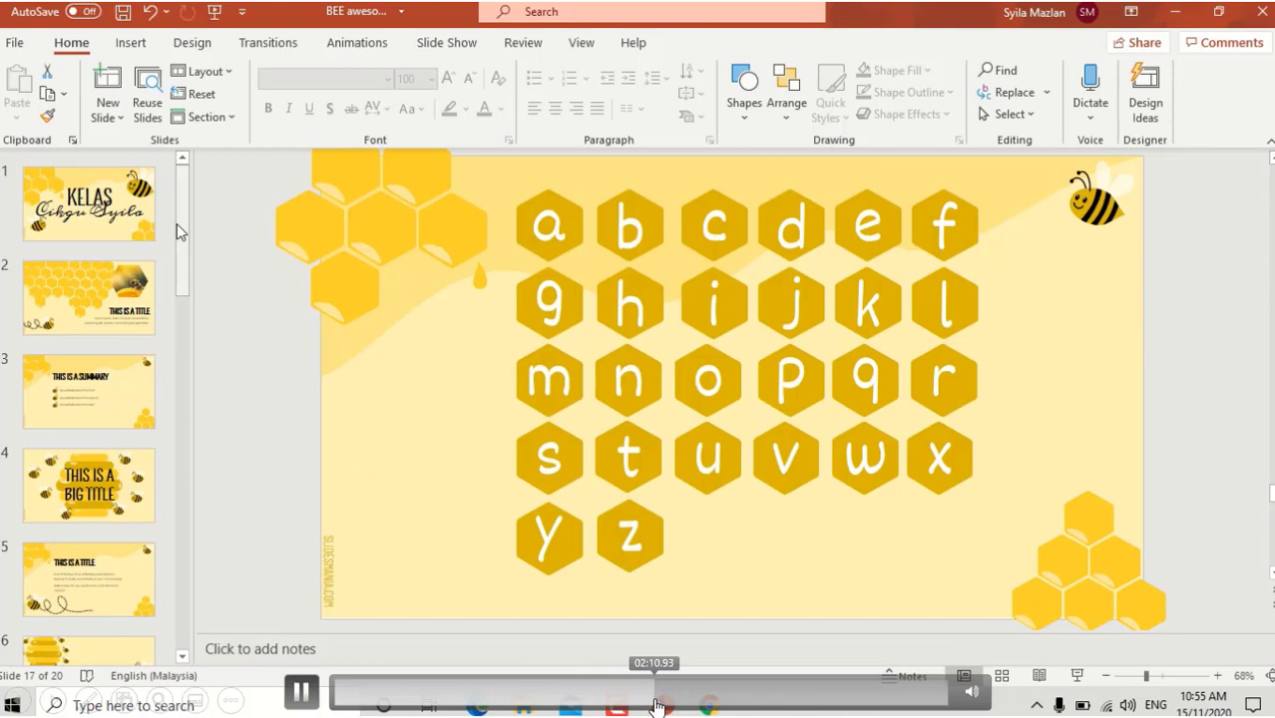
left_click(740, 693)
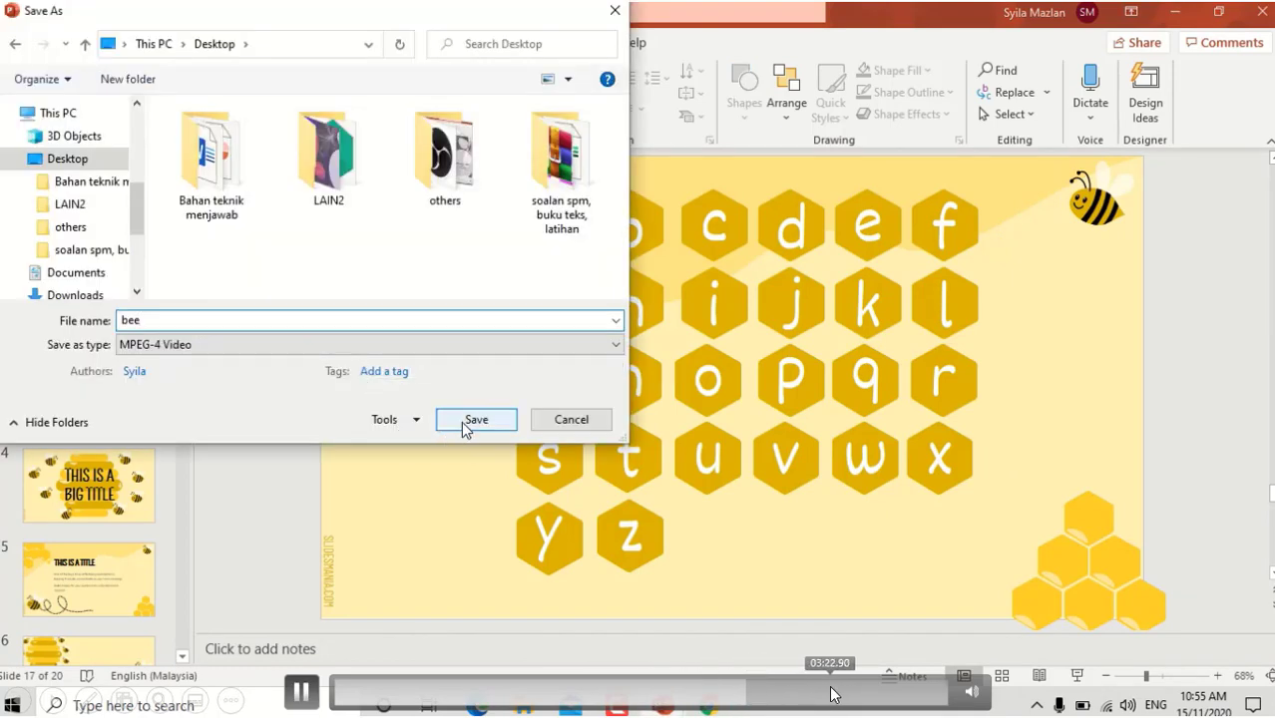
key("space")
left_click(895, 692)
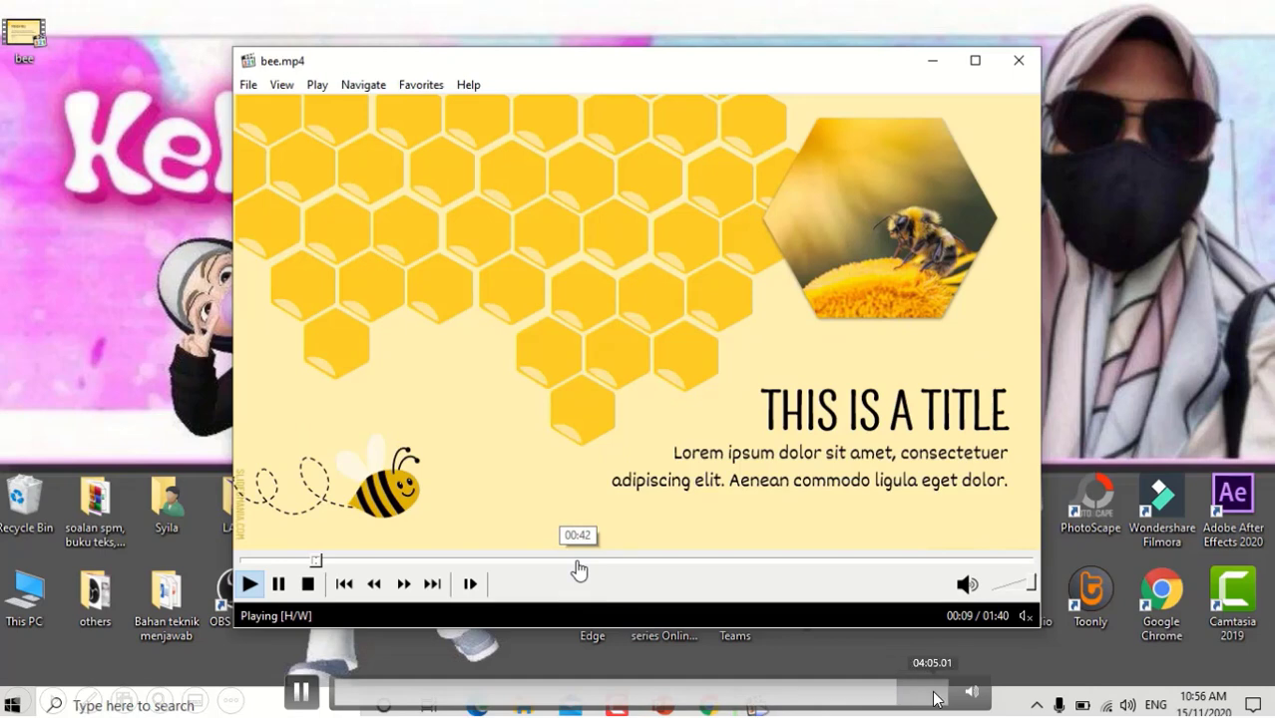
left_click(935, 692)
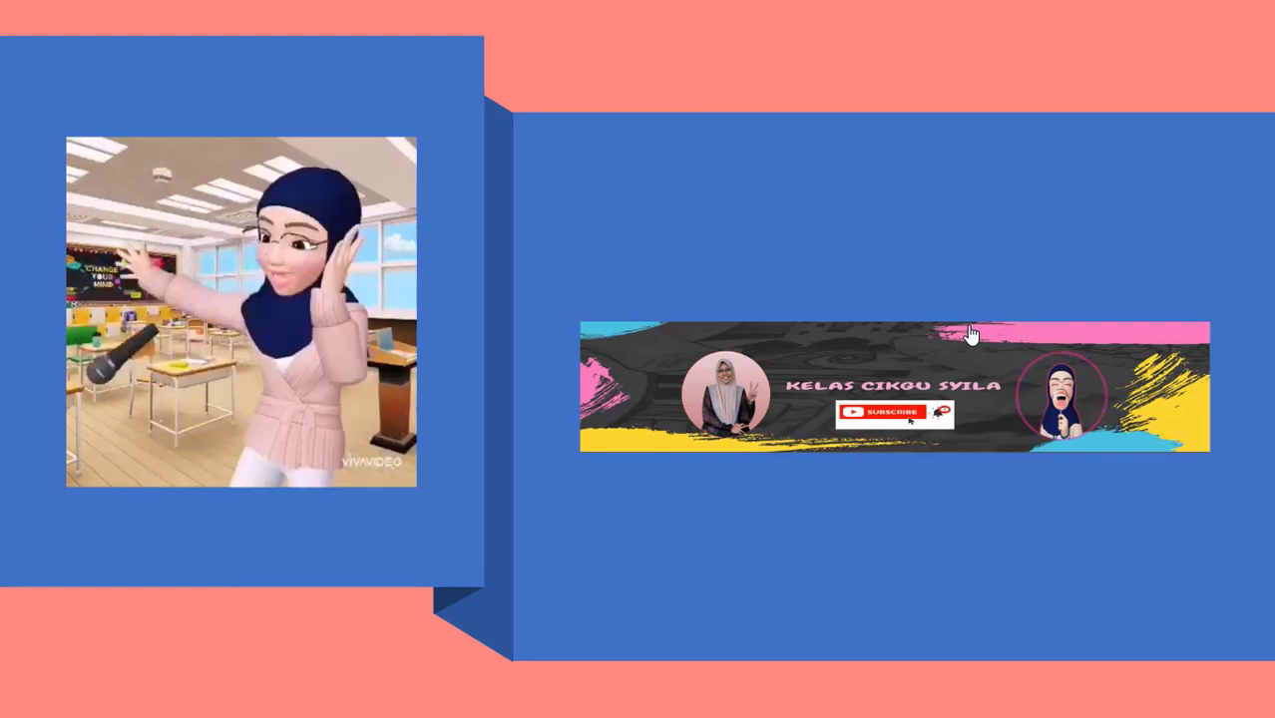
Step: Exit the slide show and keep slide 2's screen video volume at High
key("Escape")
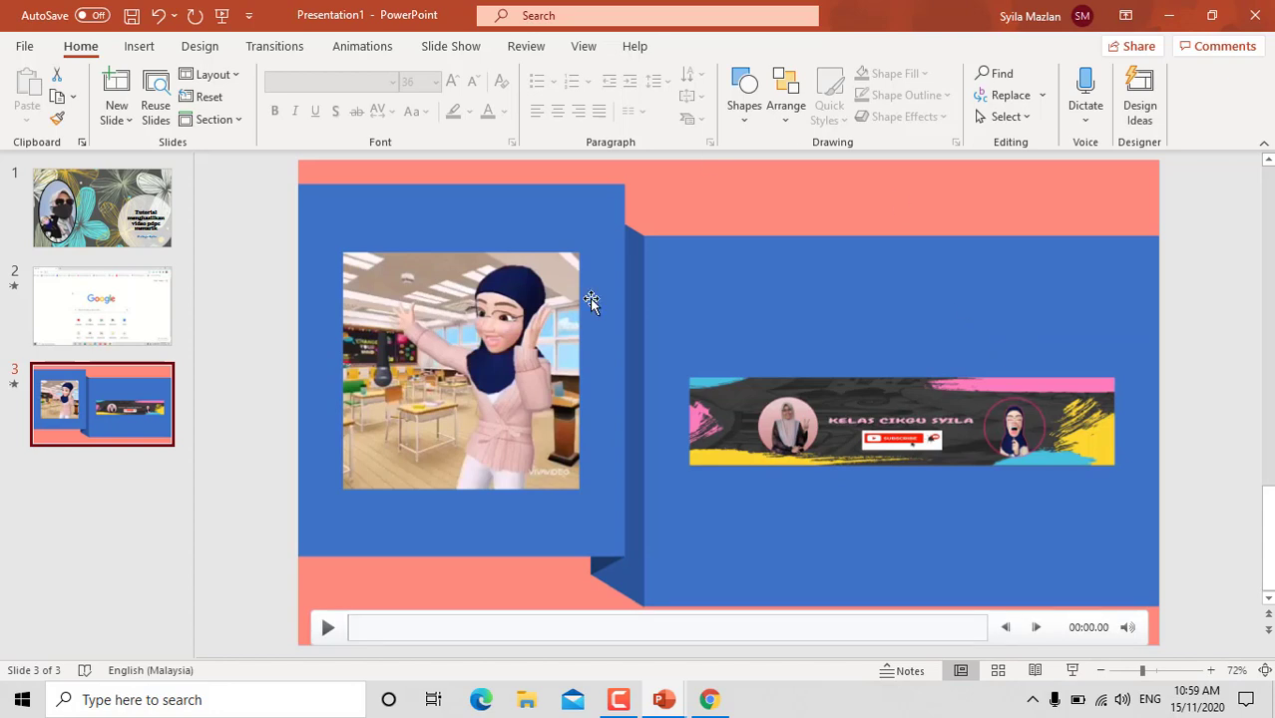
left_click(109, 301)
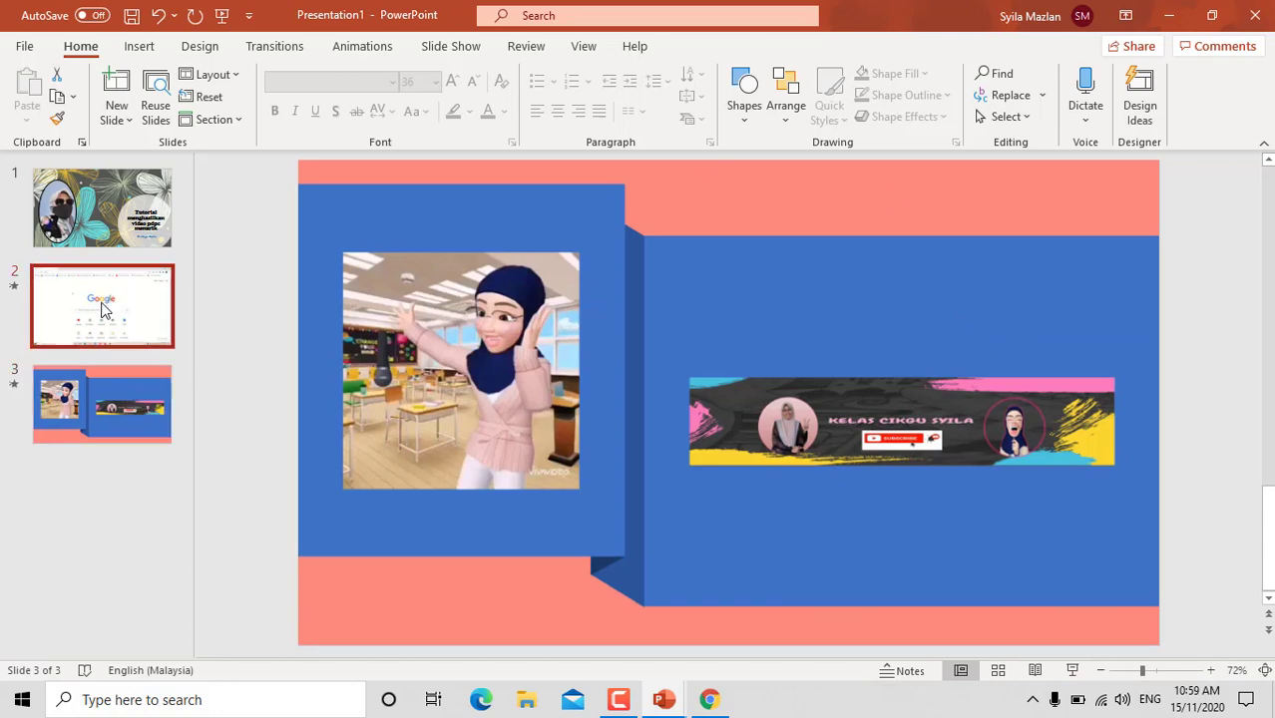
left_click(446, 291)
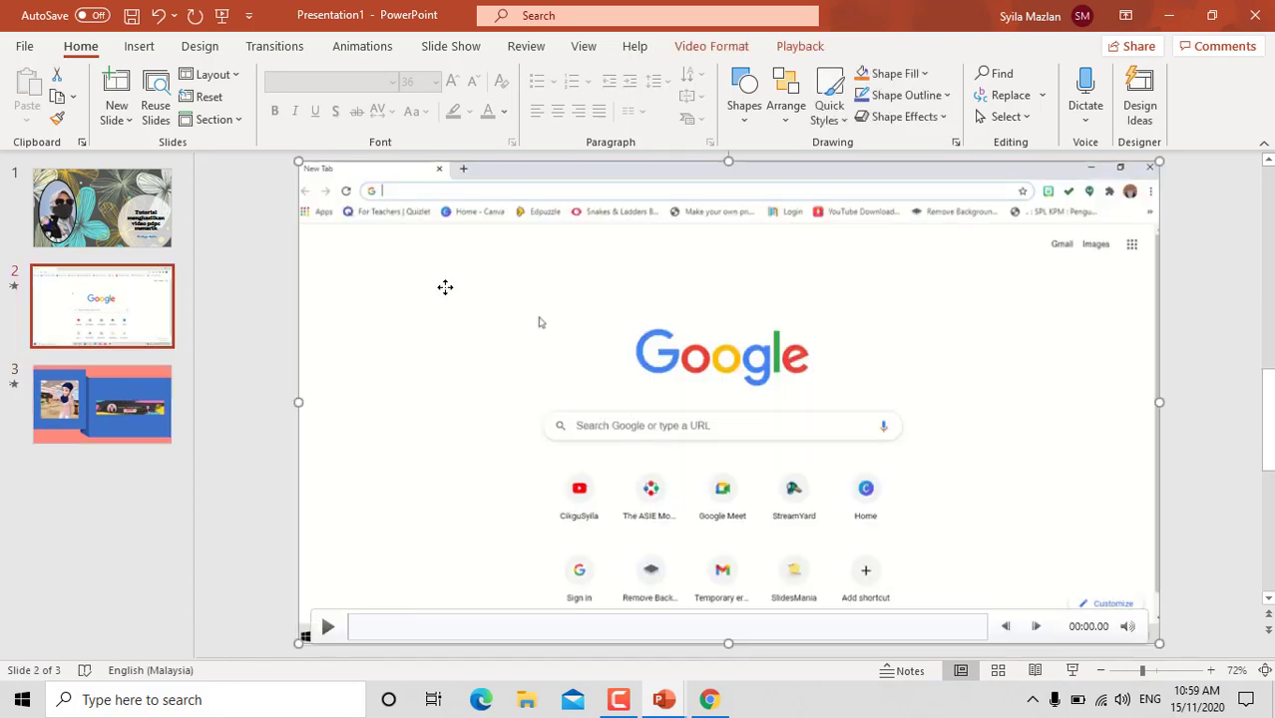
left_click(804, 46)
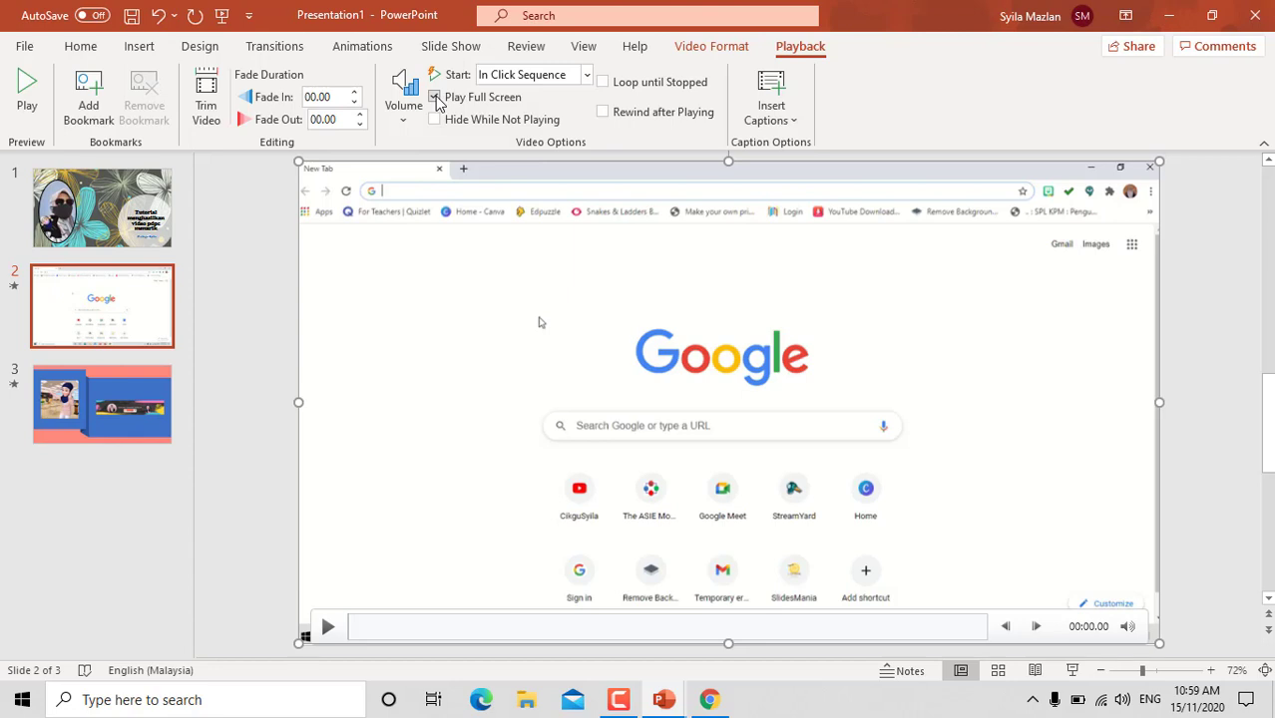
left_click(401, 118)
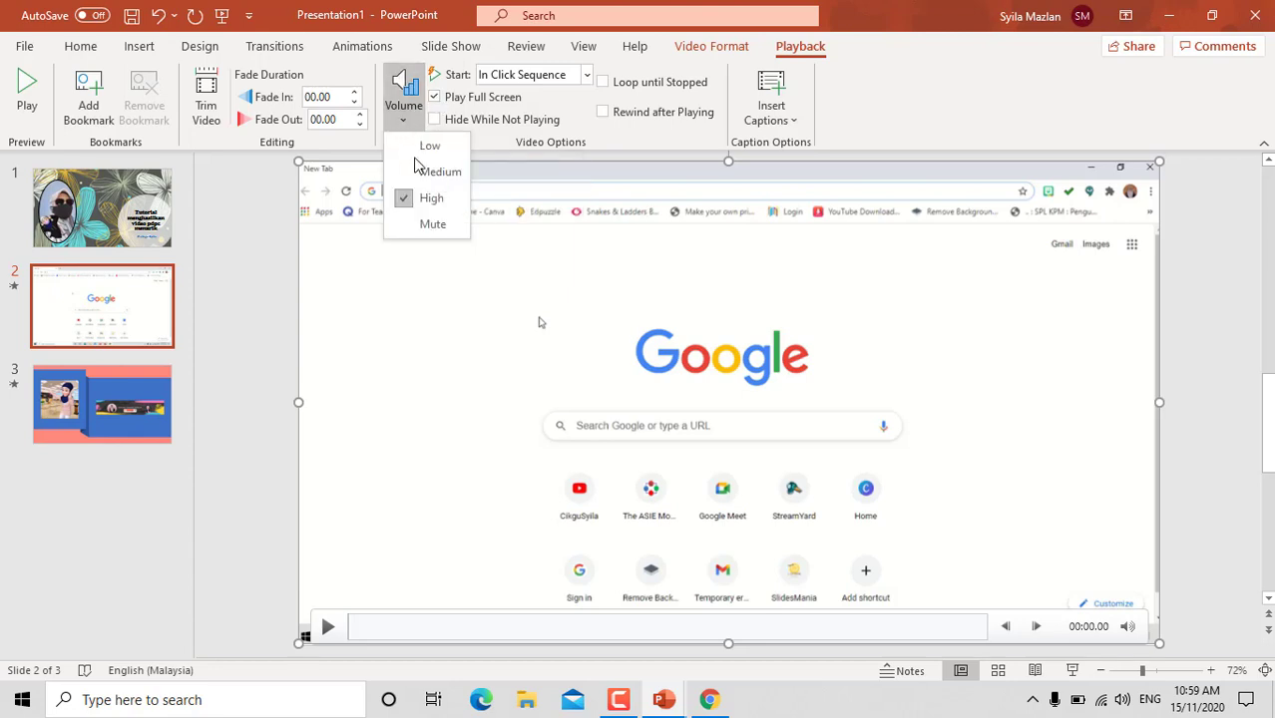
left_click(431, 199)
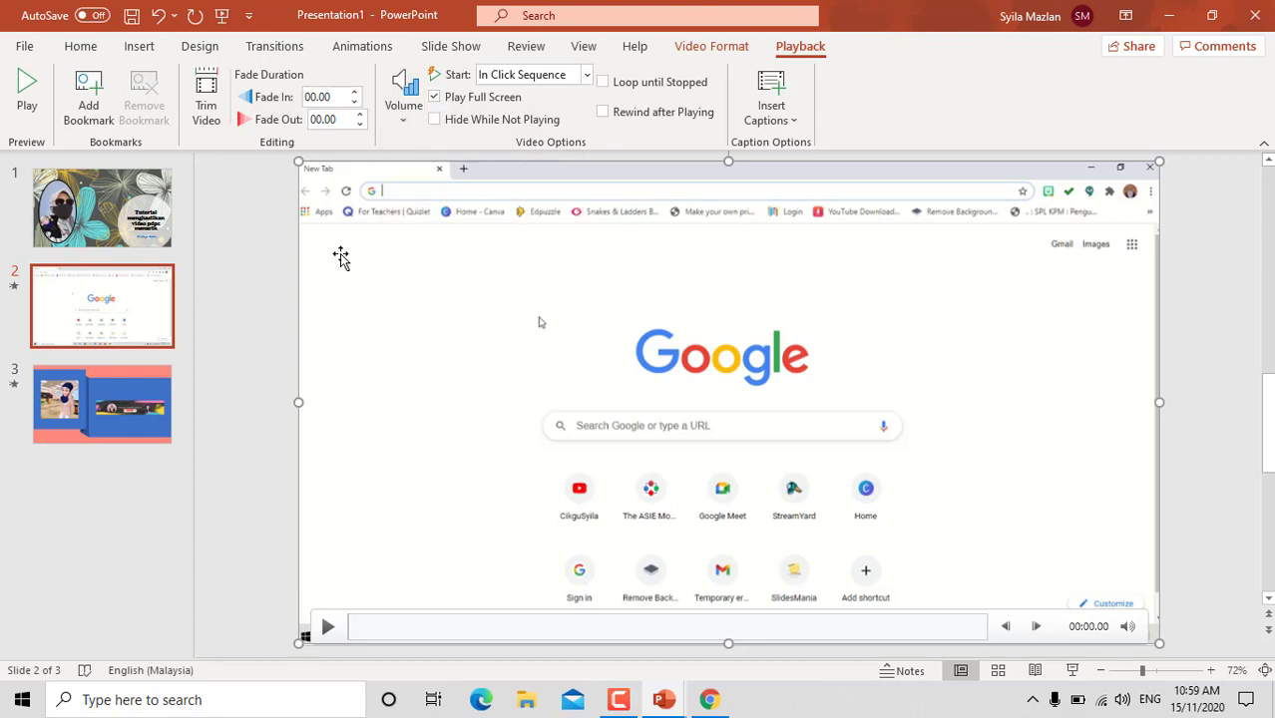
Step: Set slide 3's ending video to start Automatically at High volume
left_click(97, 412)
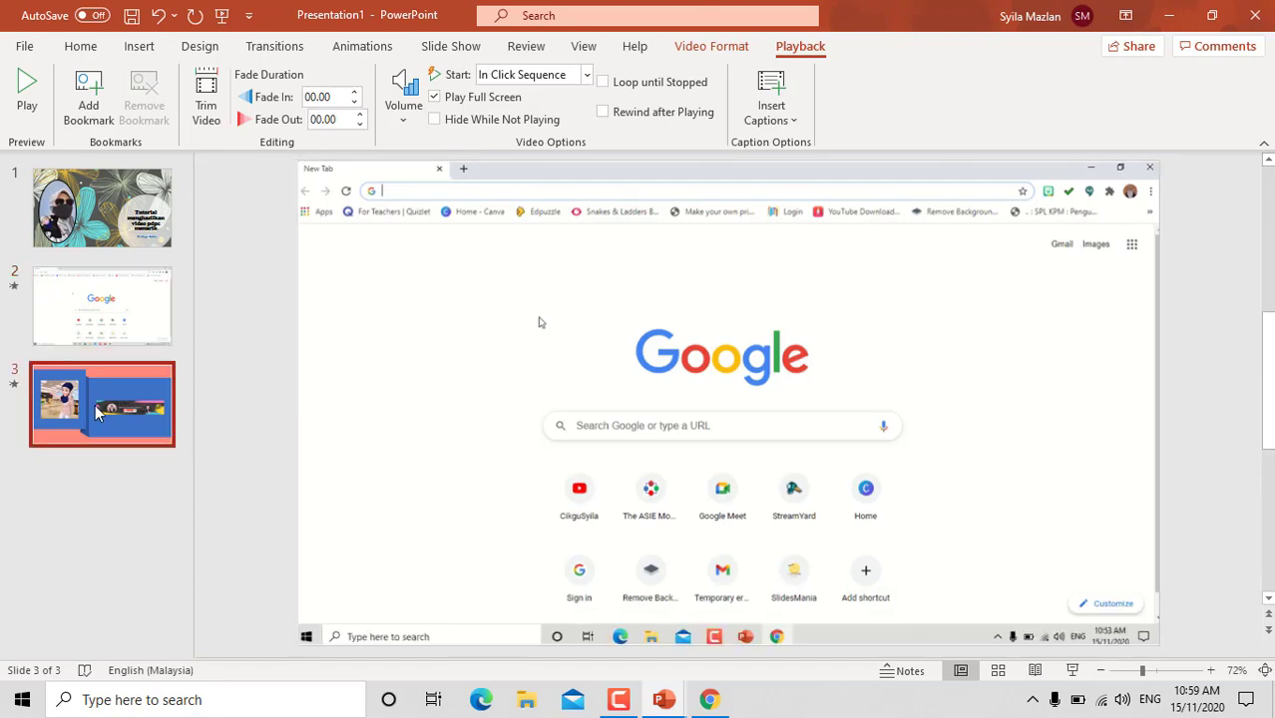
left_click(470, 299)
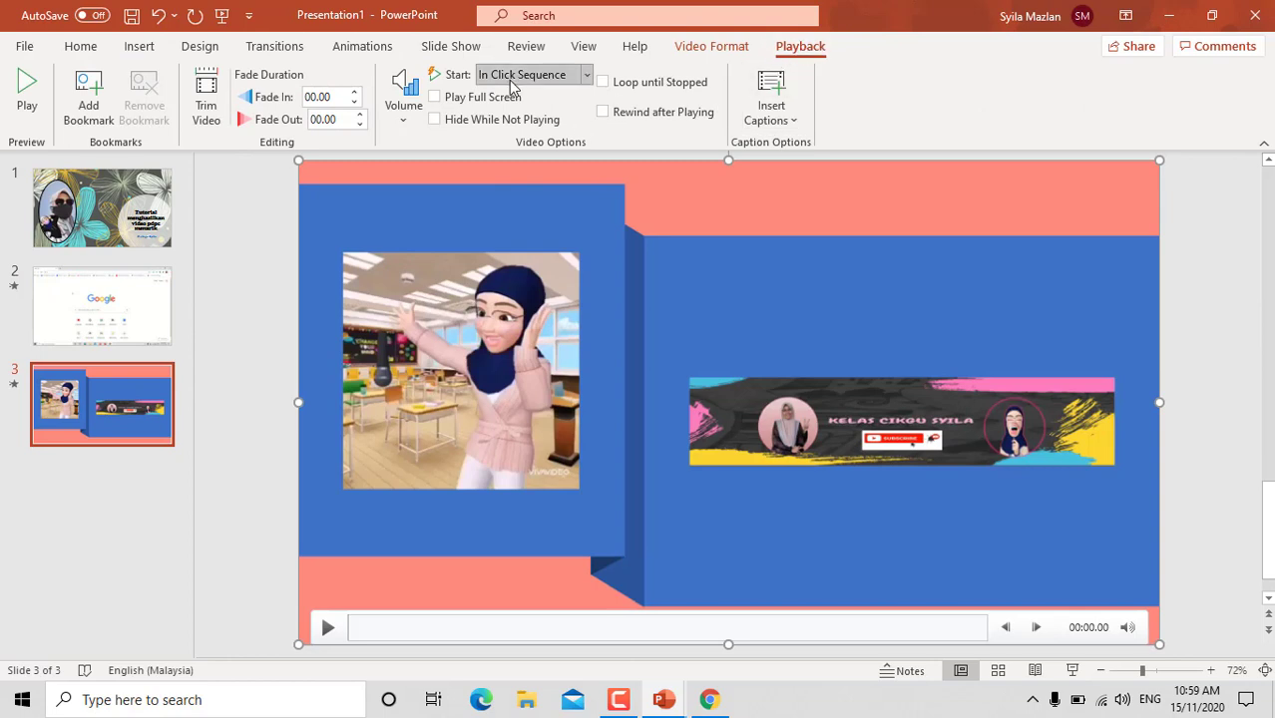
left_click(589, 75)
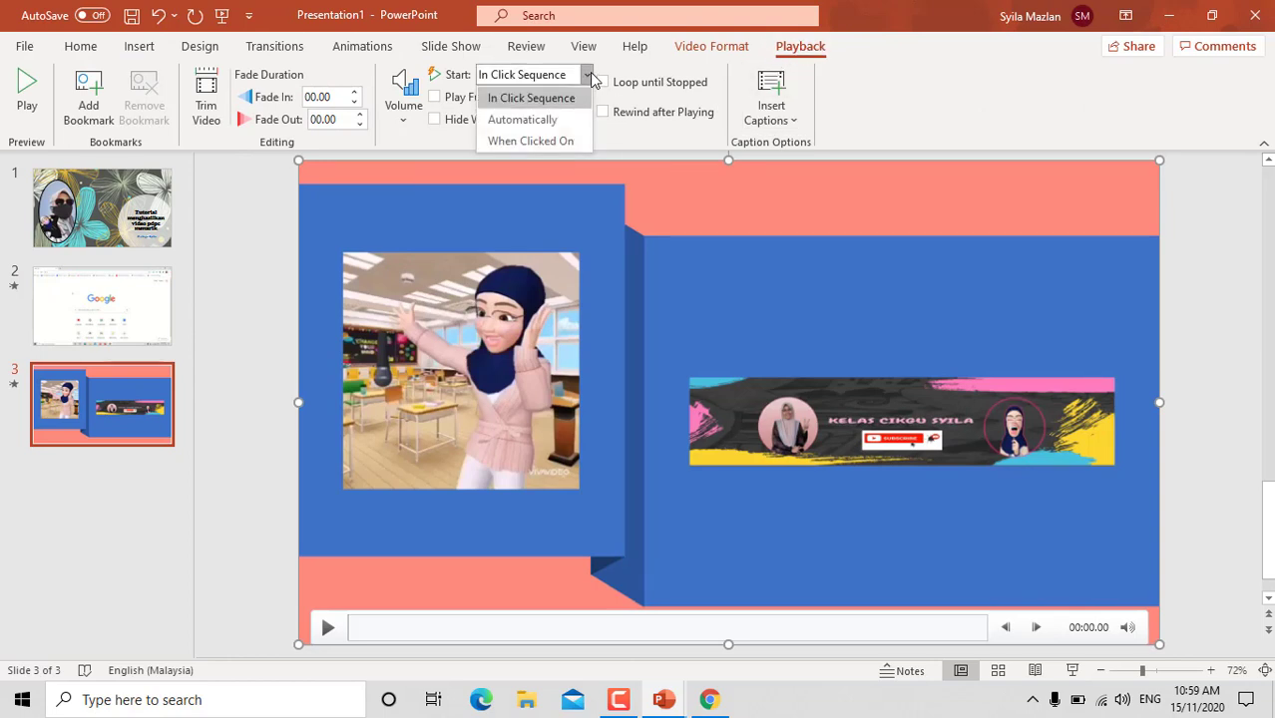
left_click(539, 120)
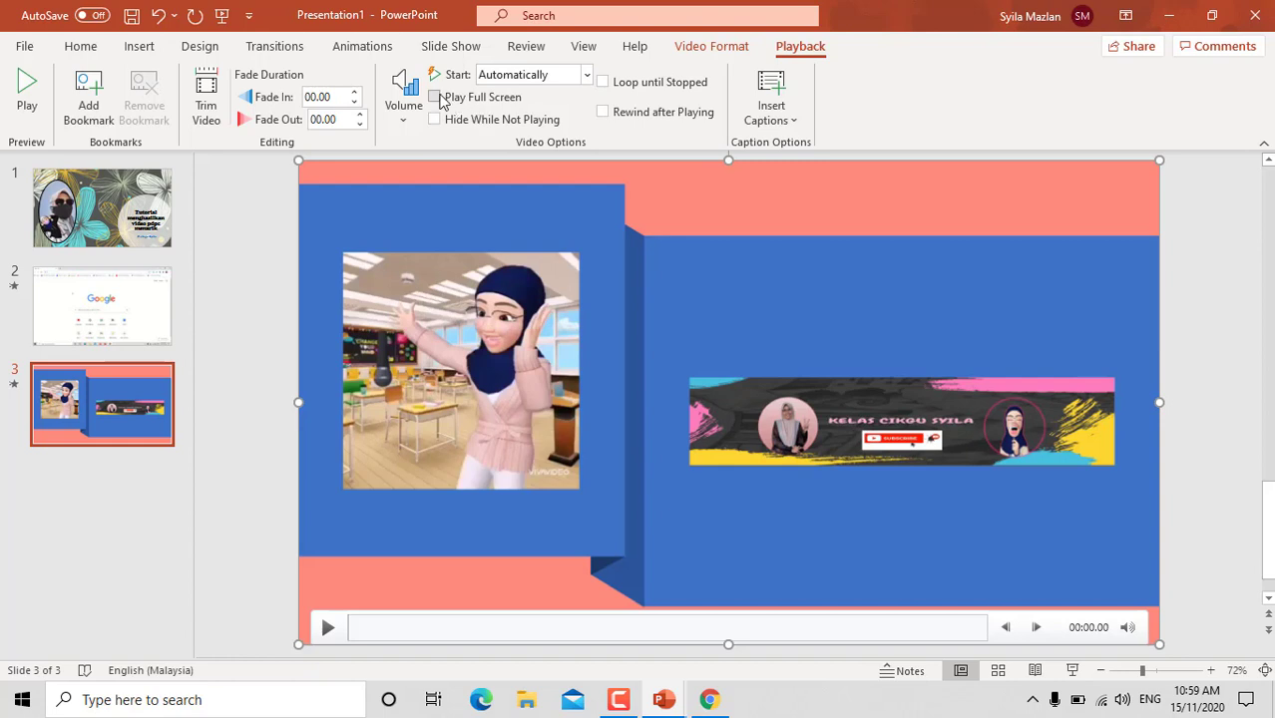
left_click(405, 114)
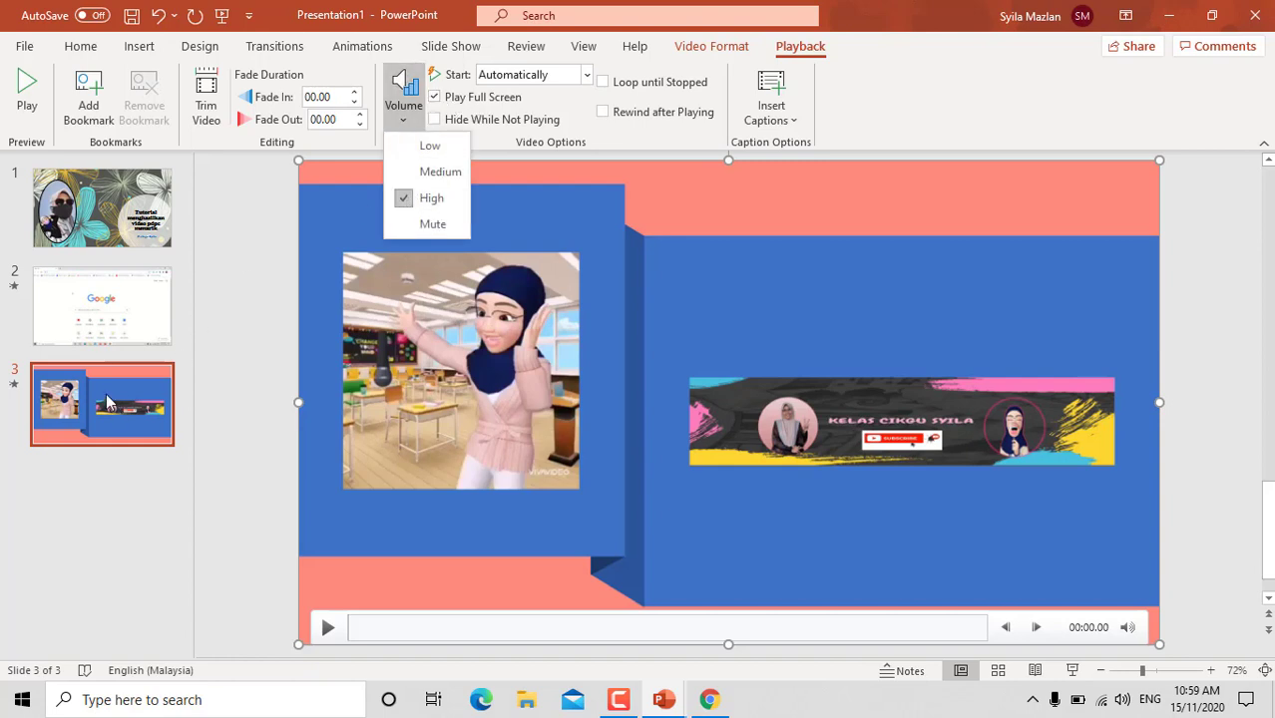
left_click(110, 325)
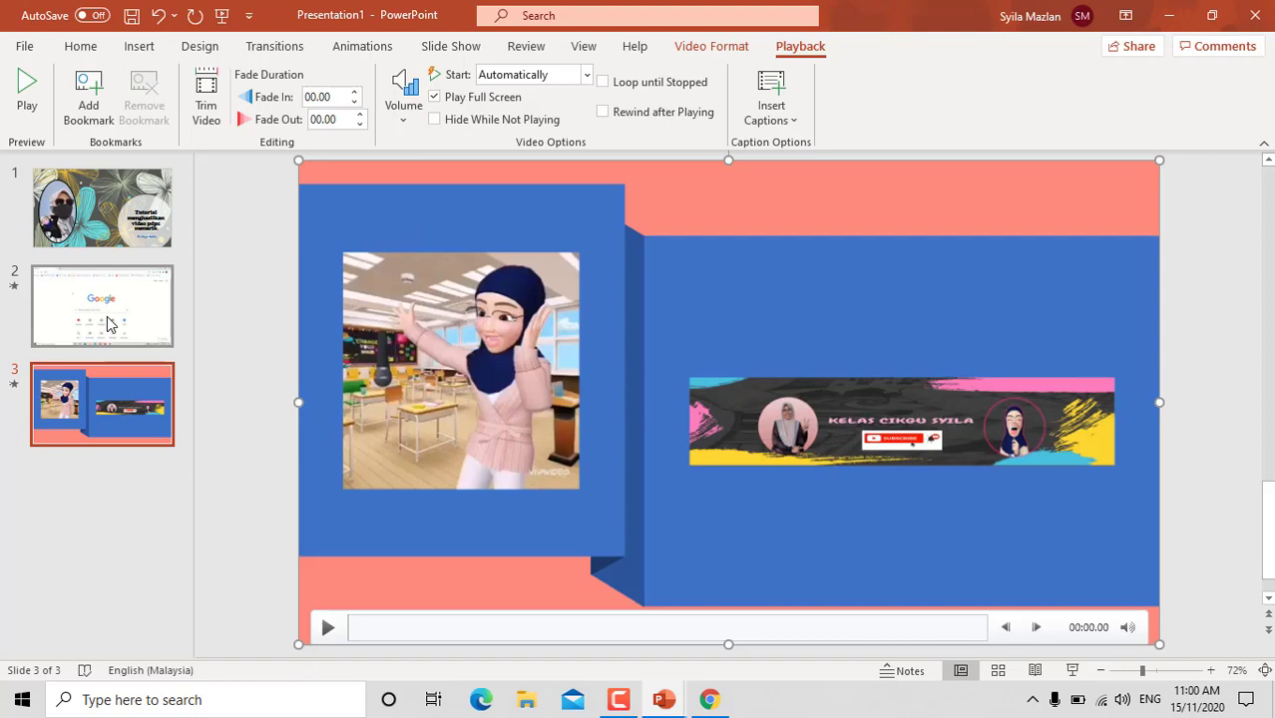
Step: Make slide 2's screen video start Automatically, then return to the title slide
left_click(109, 324)
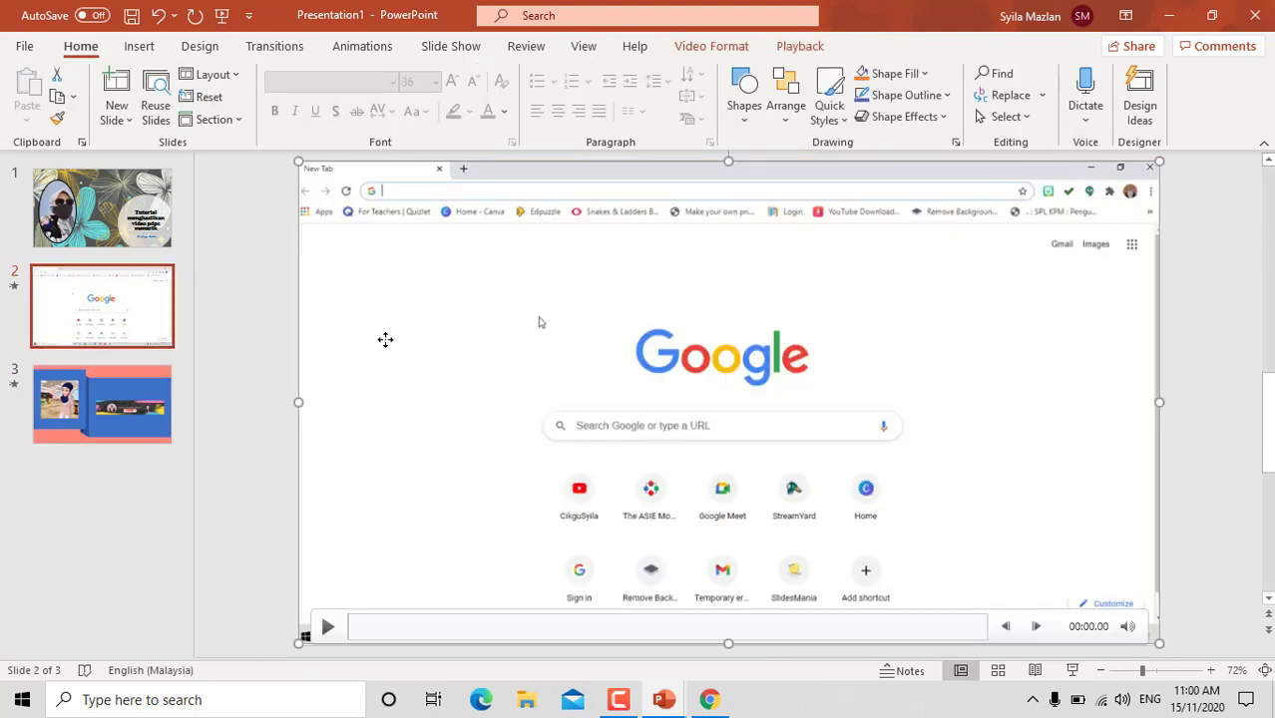
left_click(800, 46)
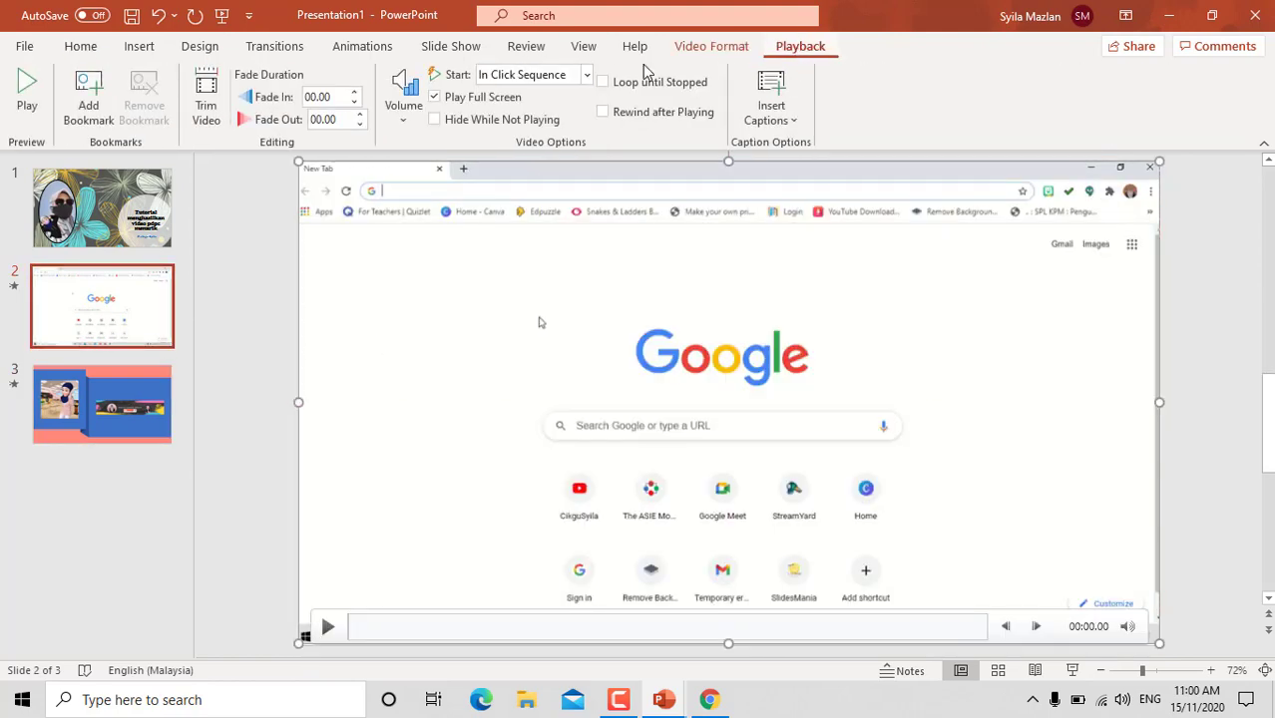
left_click(587, 74)
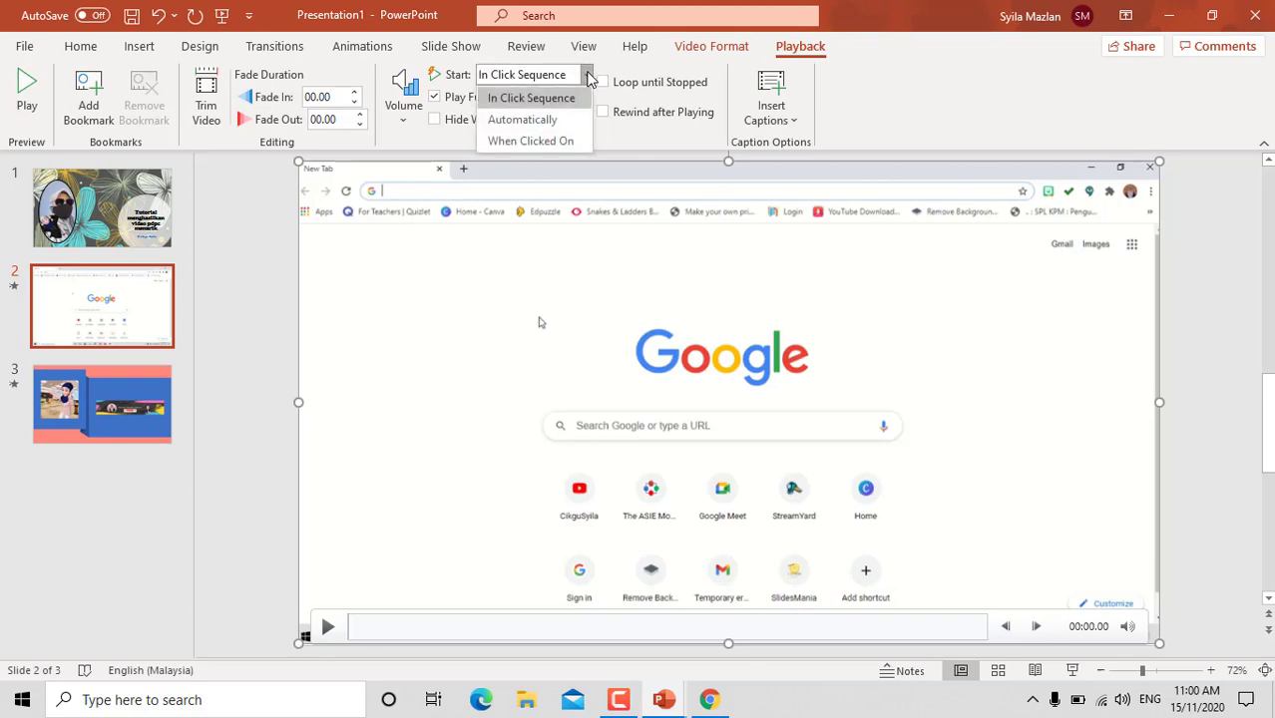
left_click(548, 119)
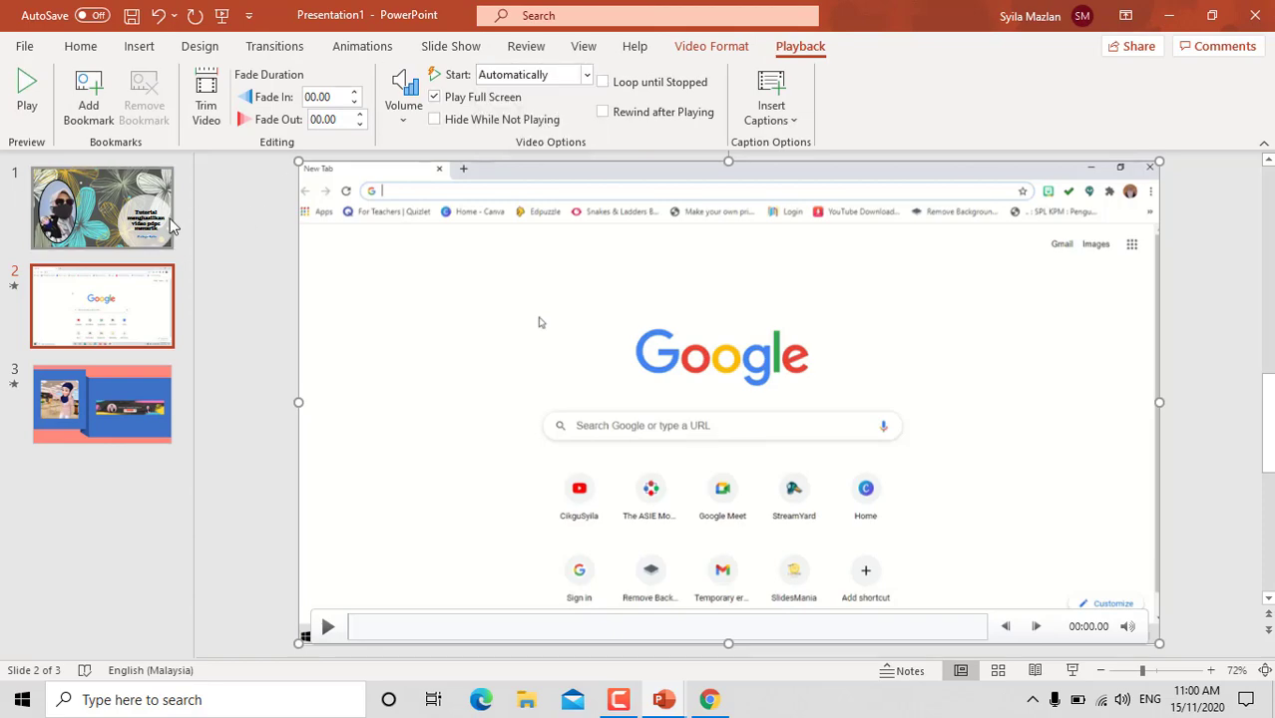
left_click(123, 220)
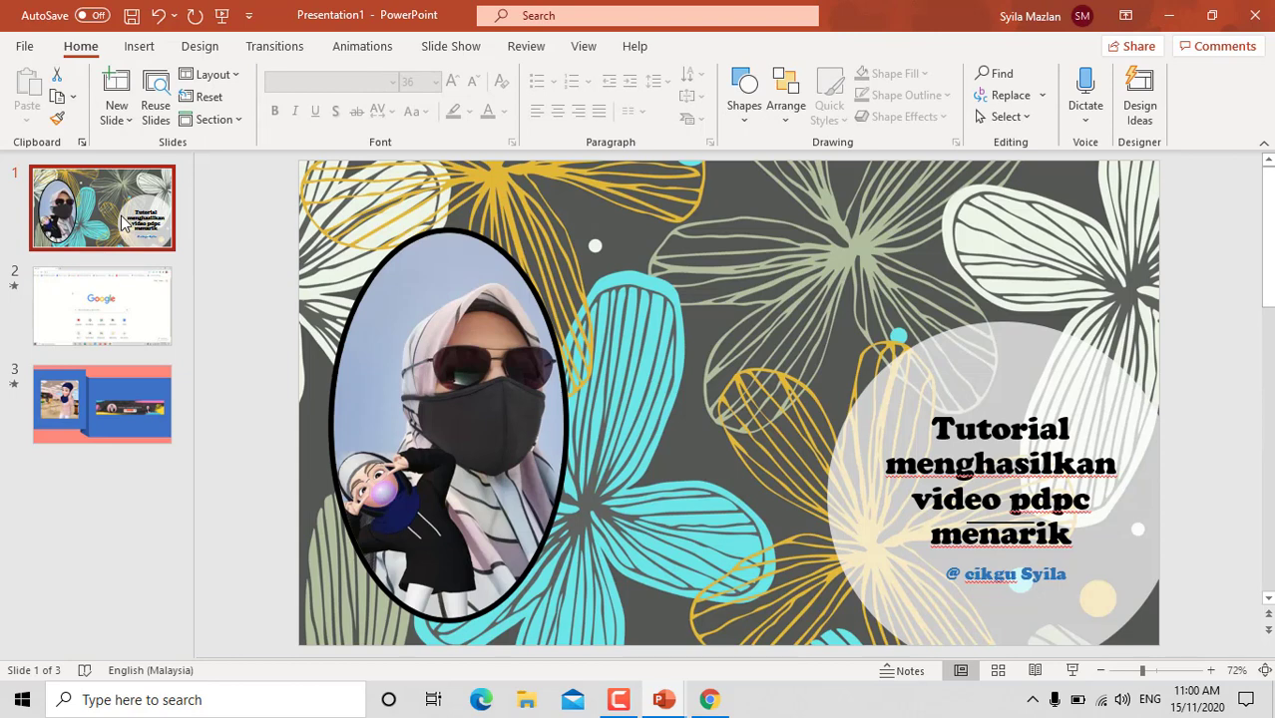
Step: Insert the bensound-buddy track onto the title slide and preview it
left_click(141, 50)
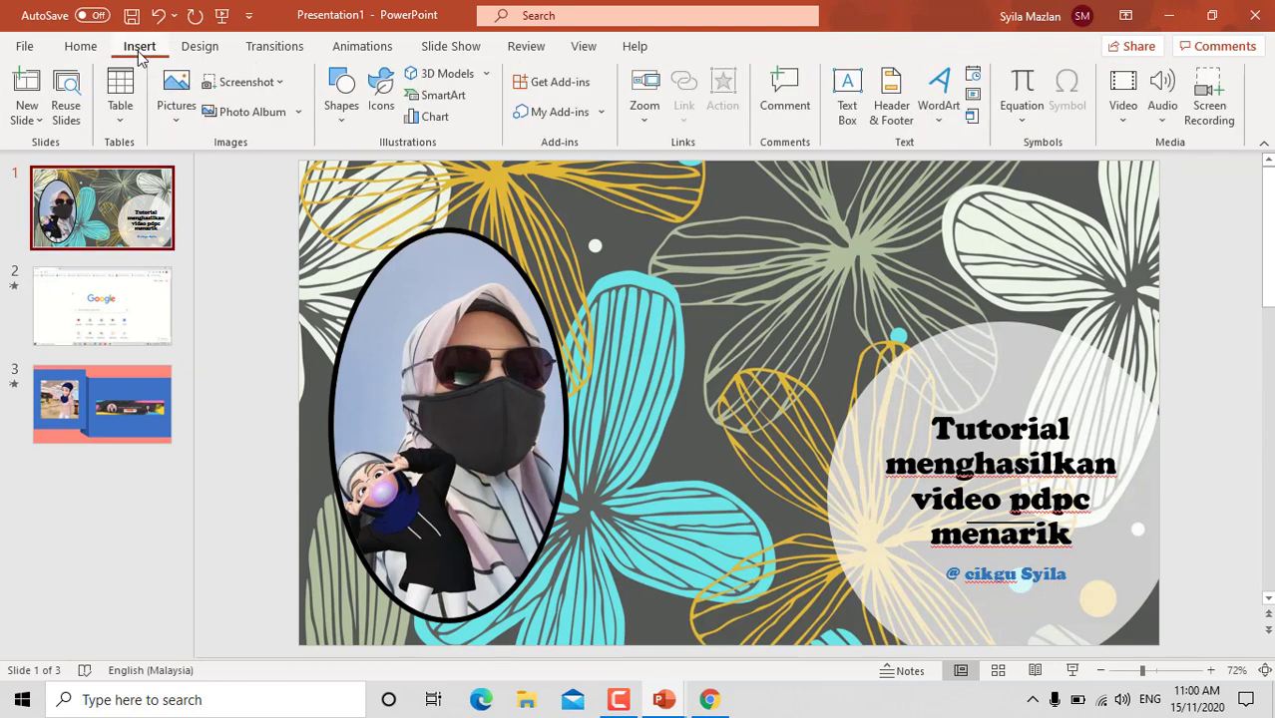
left_click(1163, 108)
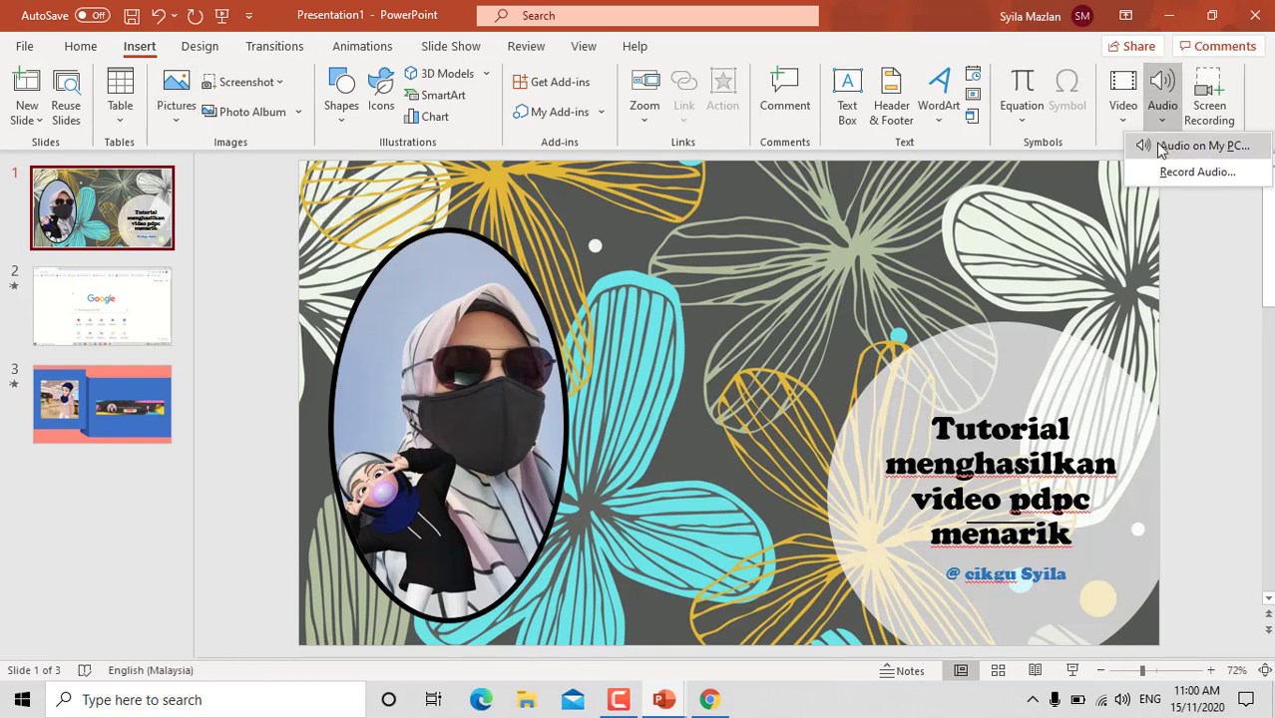
left_click(1158, 146)
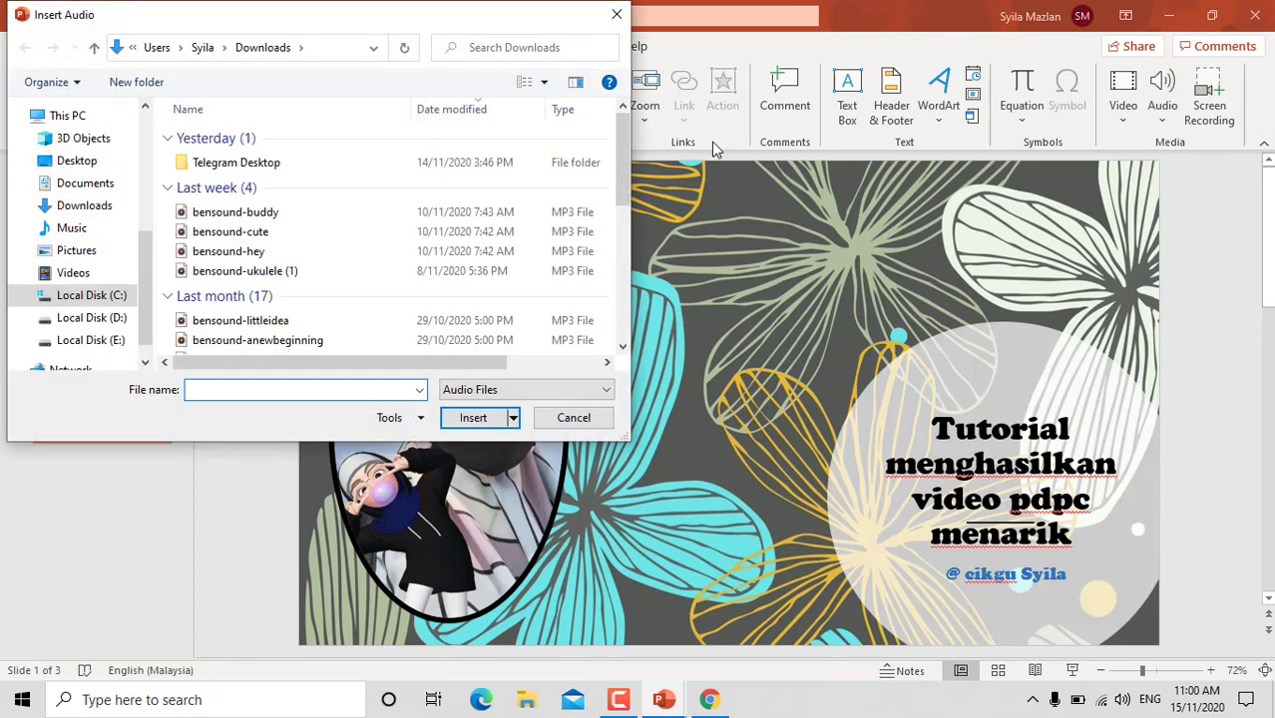
left_click(262, 213)
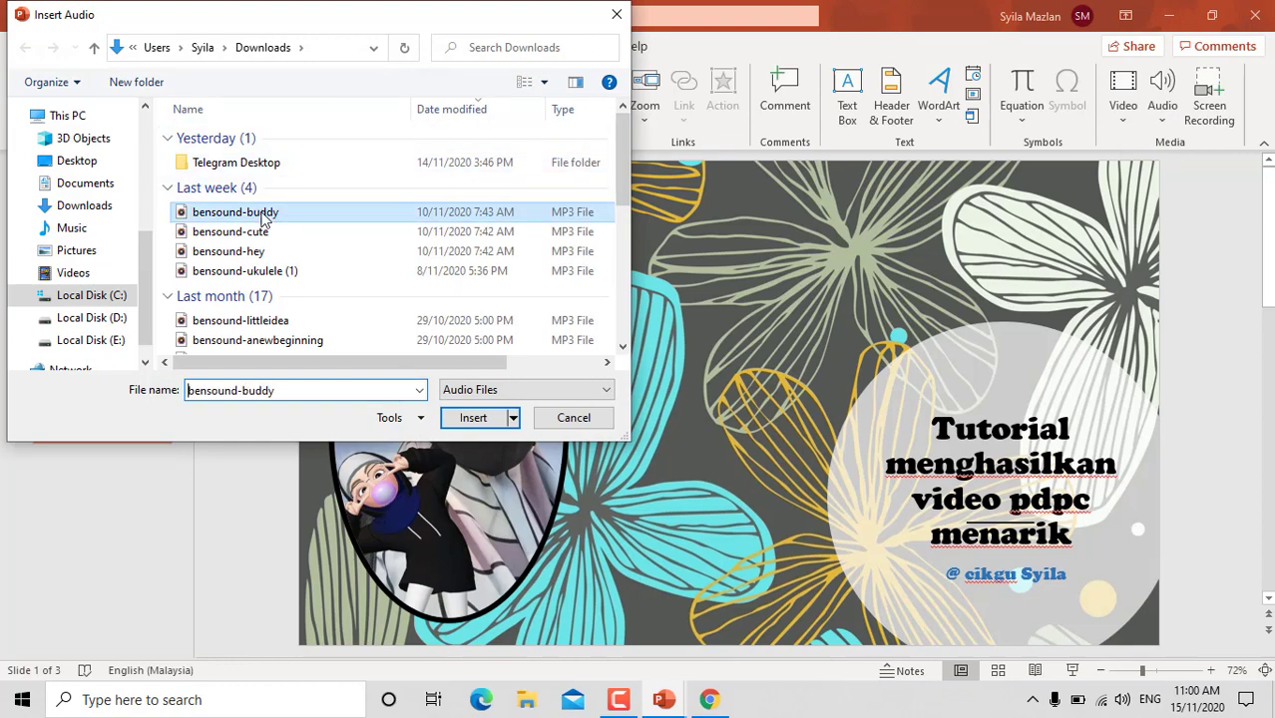
left_click(459, 420)
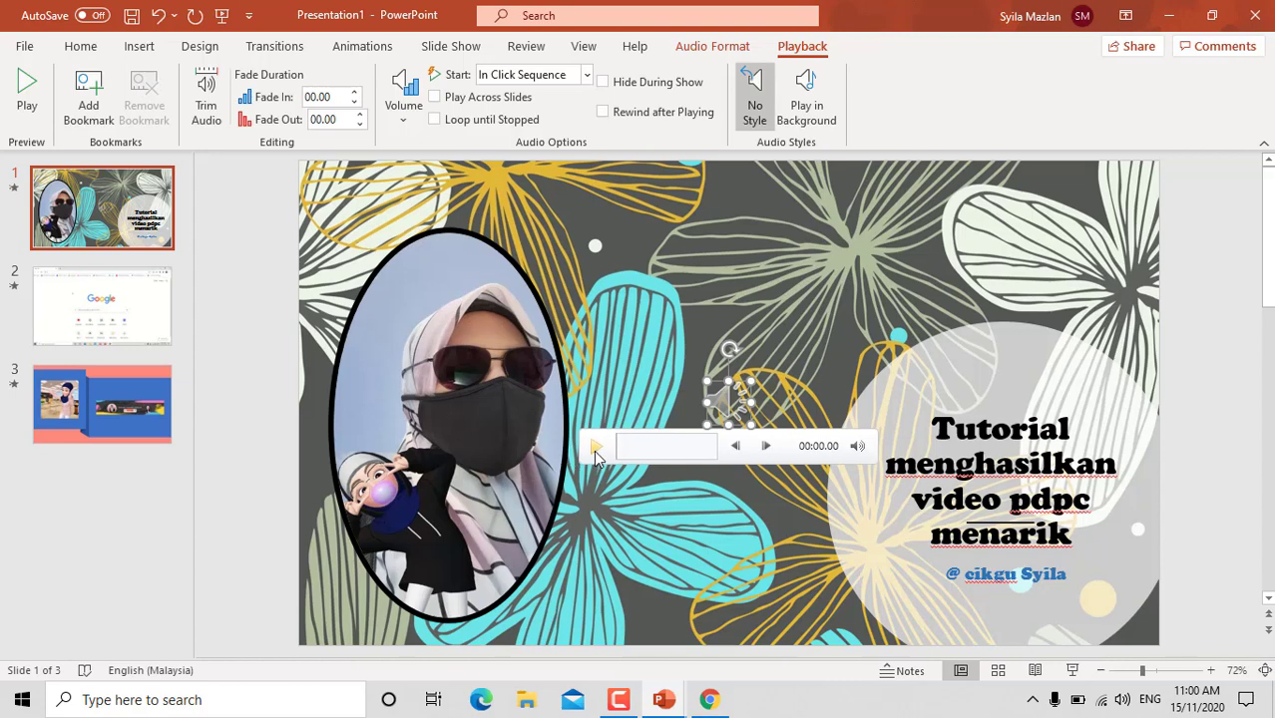
left_click(595, 448)
left_click(596, 448)
Step: Set the bensound-buddy audio to Play in Background with Low volume
left_click(810, 115)
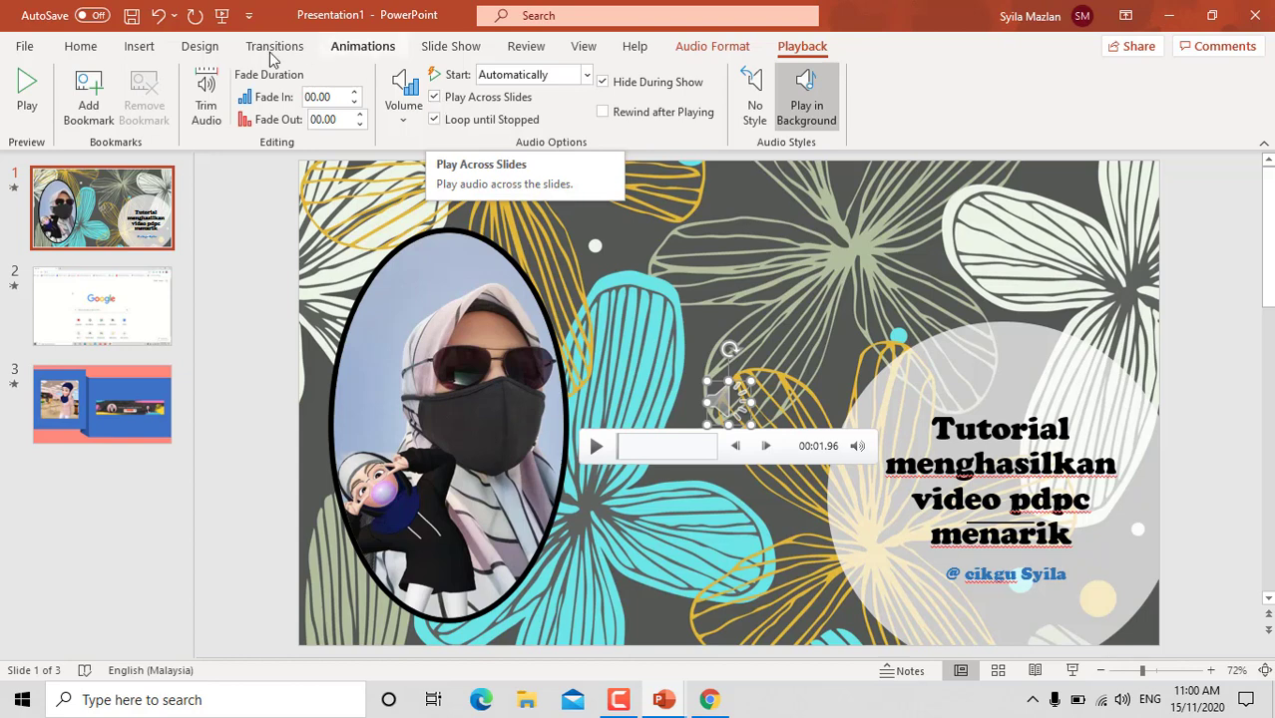
left_click(404, 115)
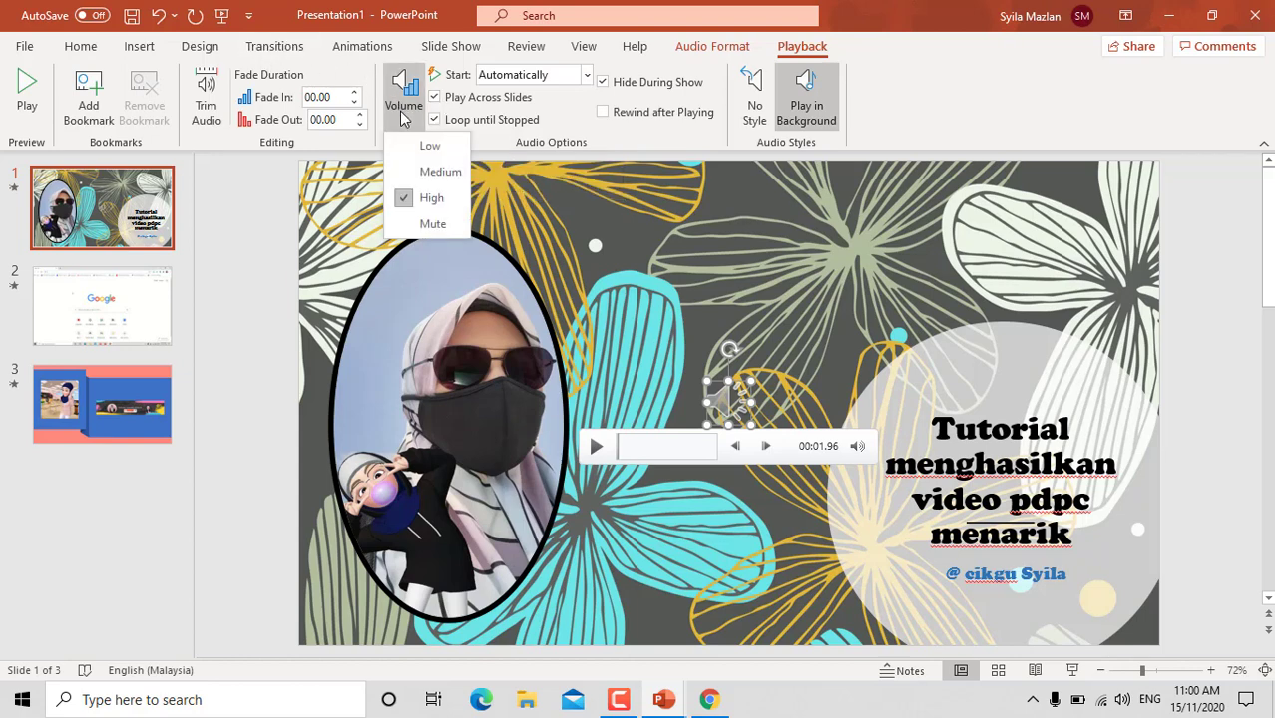
left_click(429, 145)
mouse_move(858, 446)
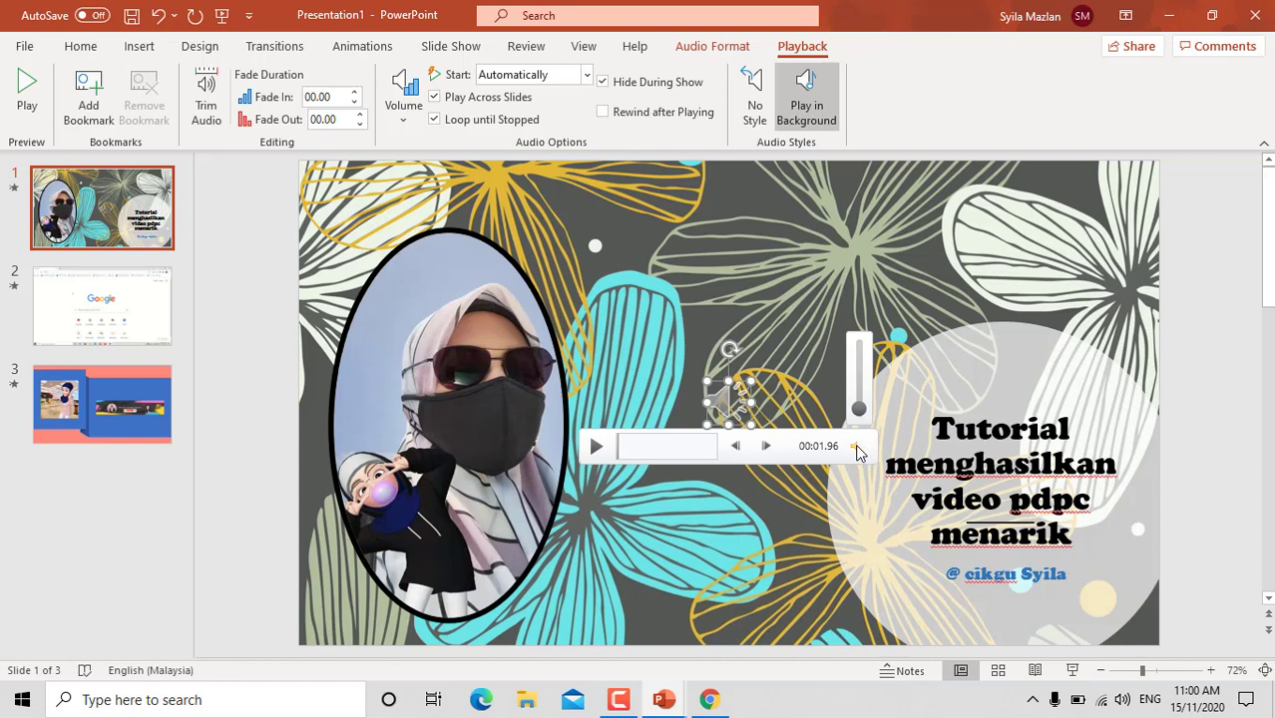
left_click(860, 417)
left_click_drag(860, 411, 860, 407)
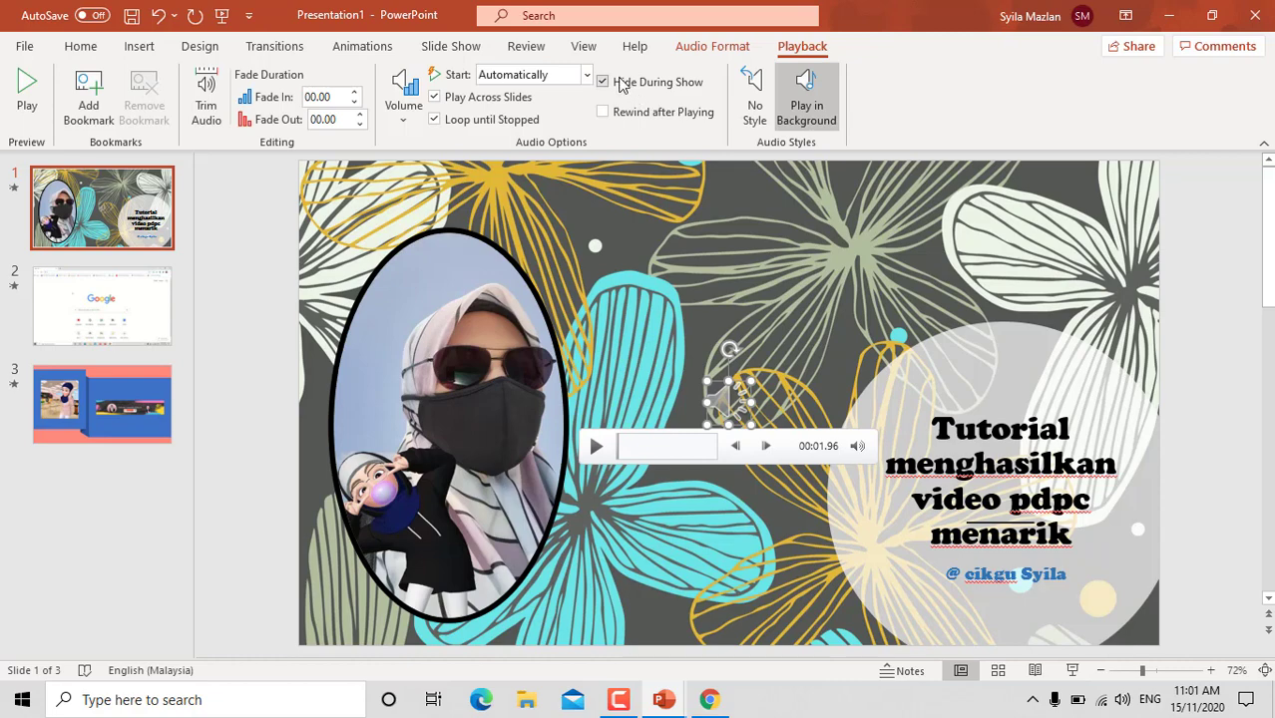
left_click(265, 297)
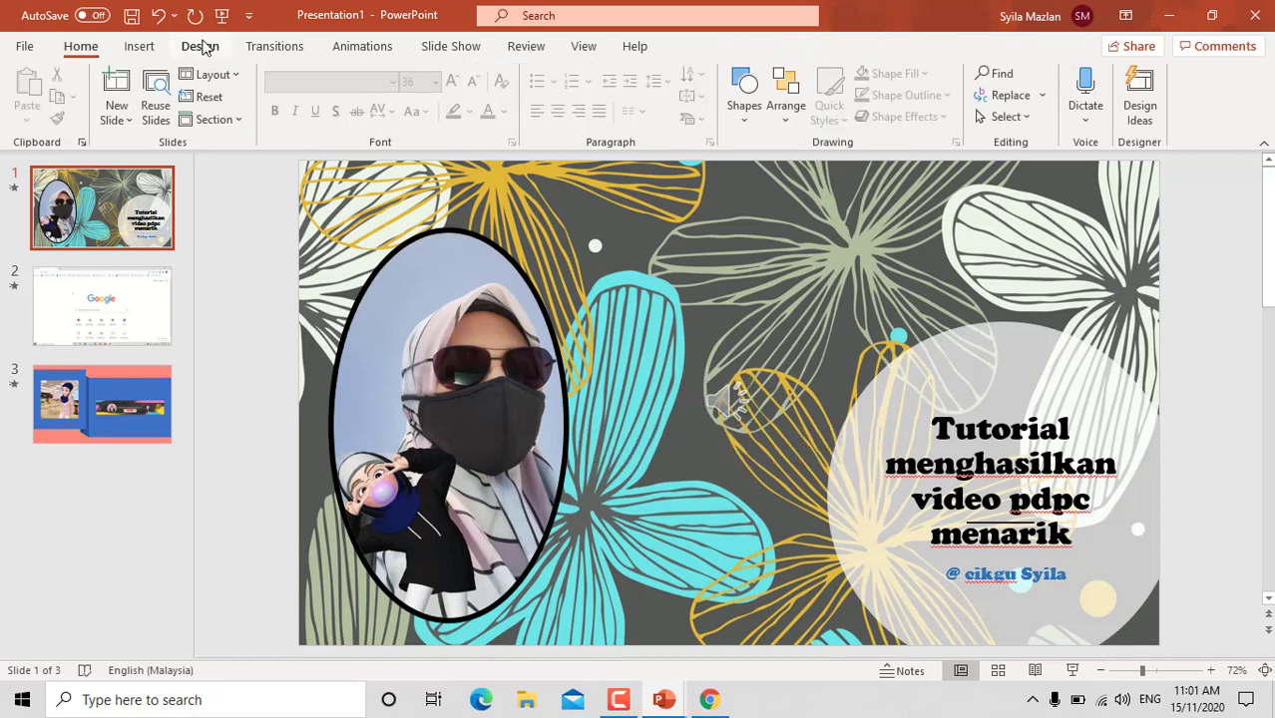
Step: Run the three-slide show from the beginning and exit at its end
left_click(223, 18)
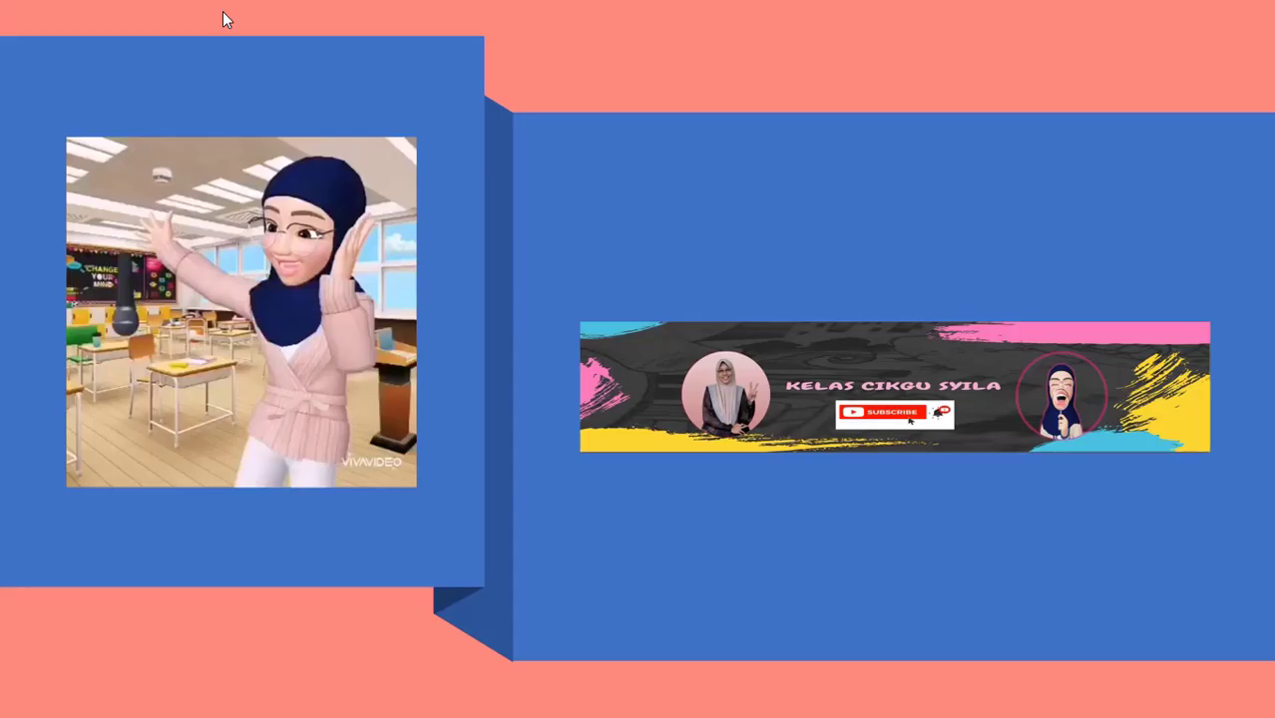
left_click(222, 11)
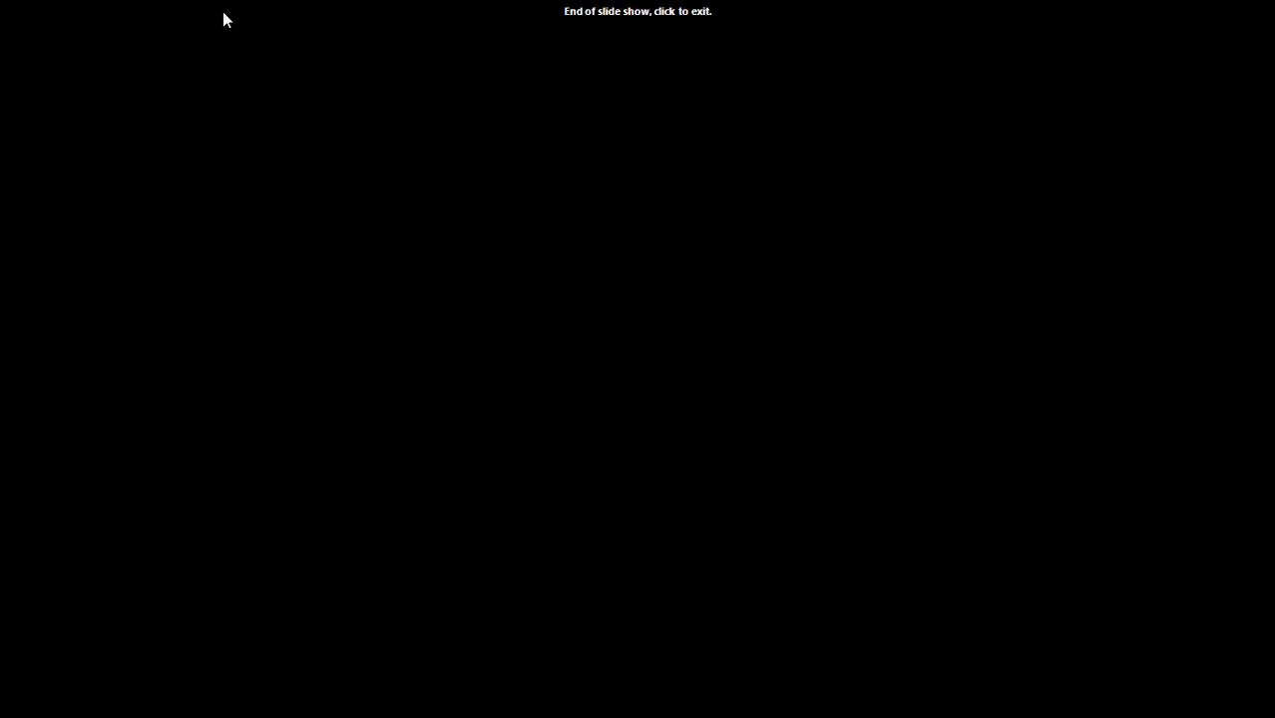
left_click(222, 11)
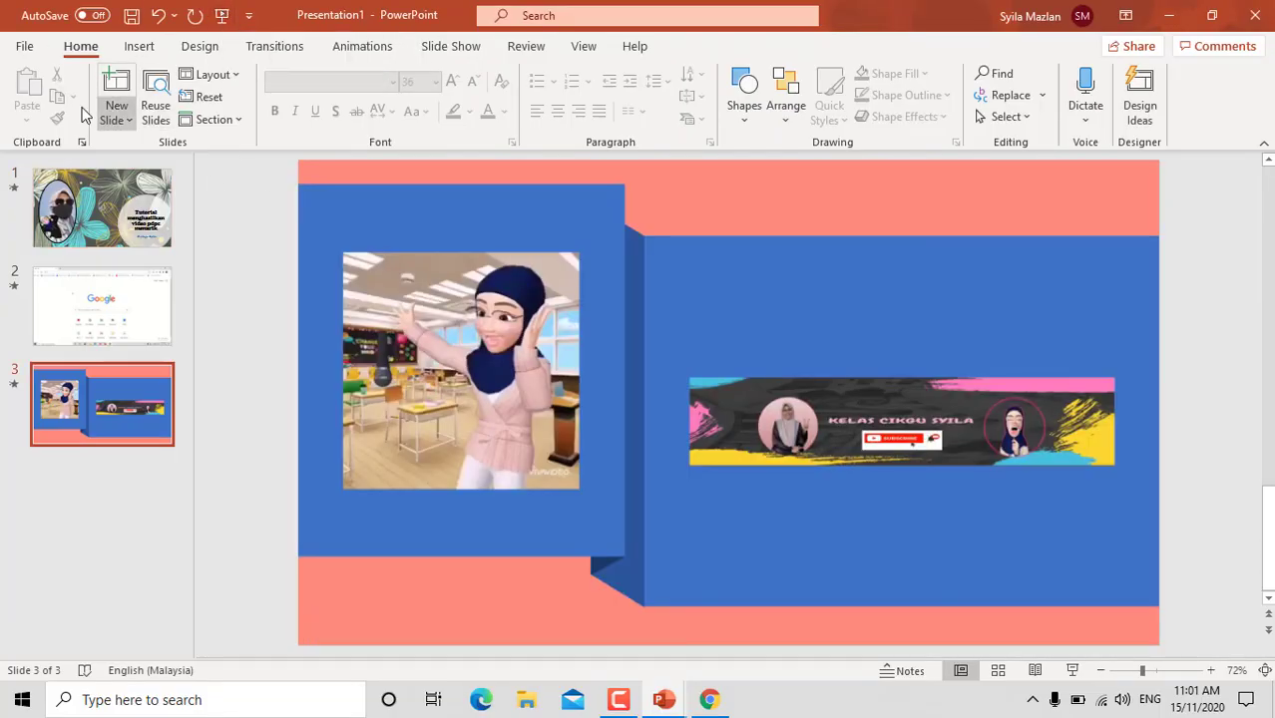
left_click(24, 47)
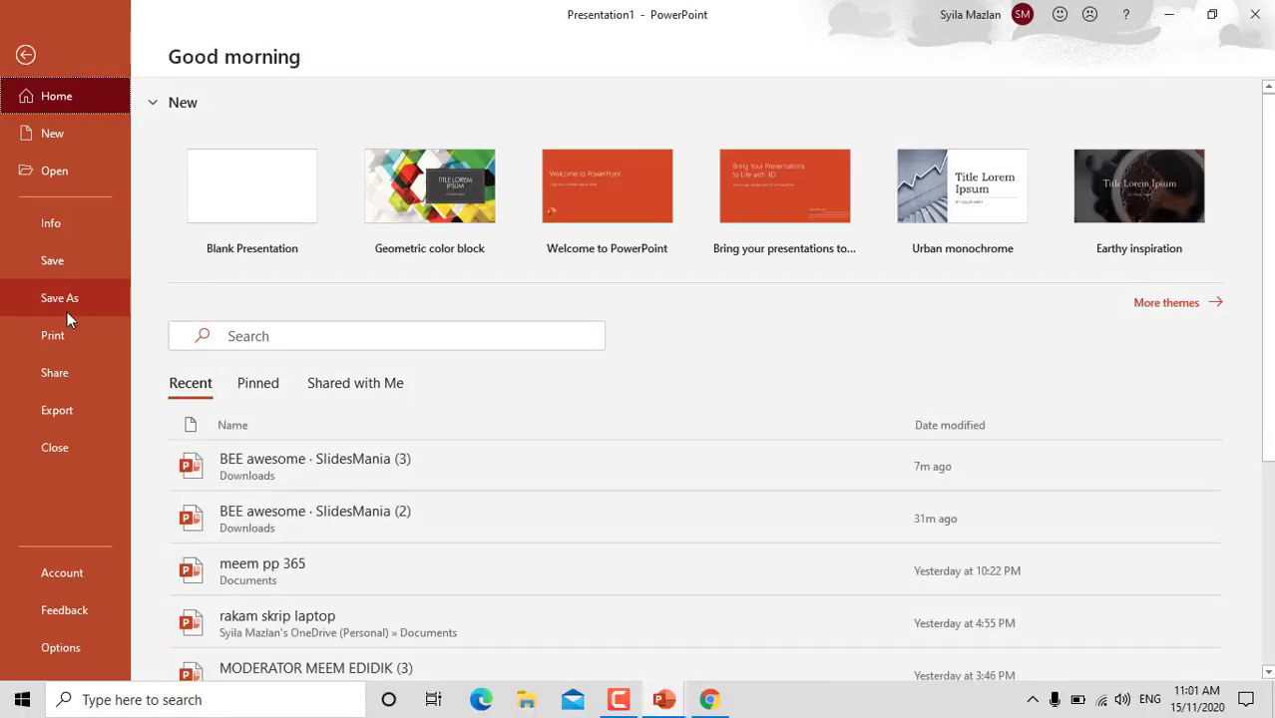
left_click(49, 411)
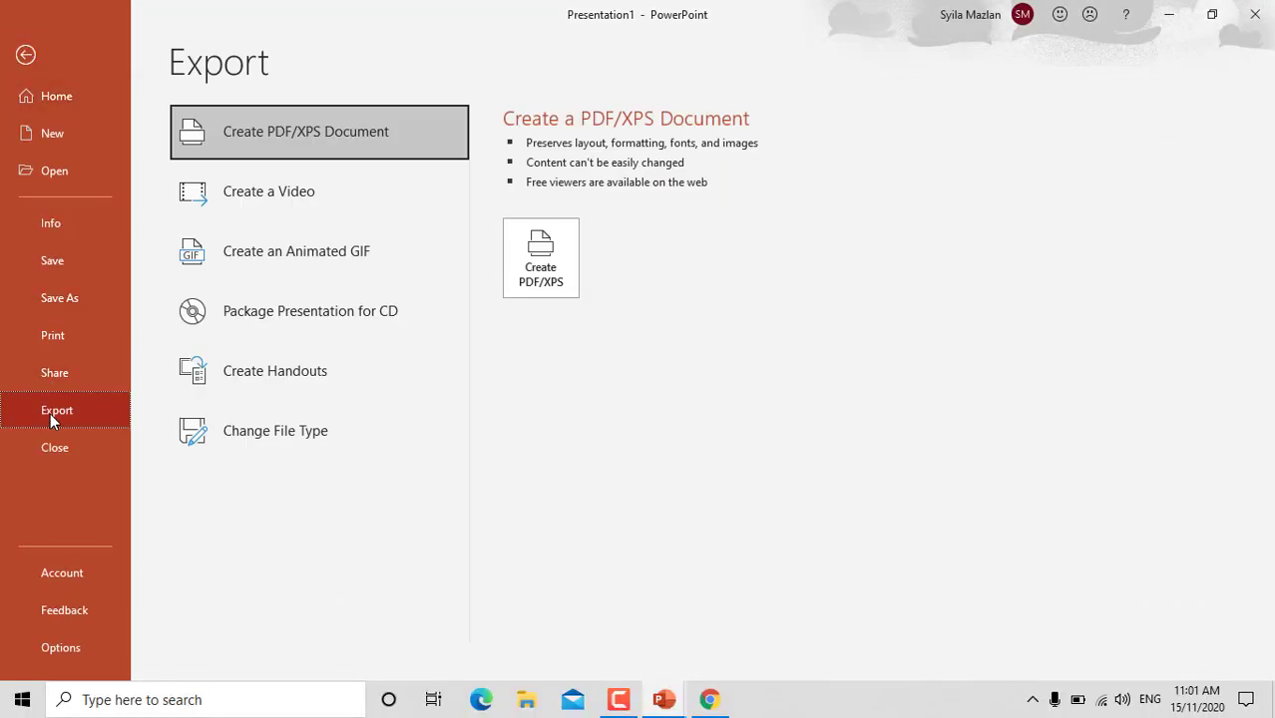
left_click(230, 191)
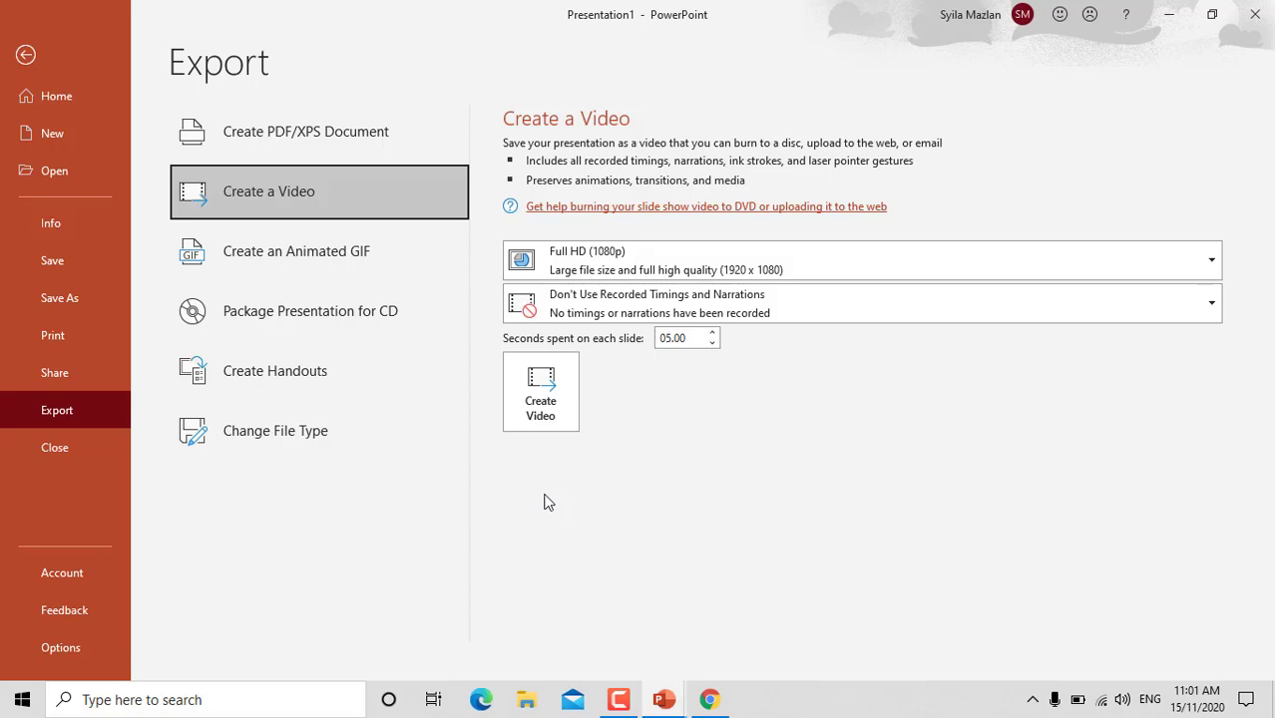
left_click(30, 54)
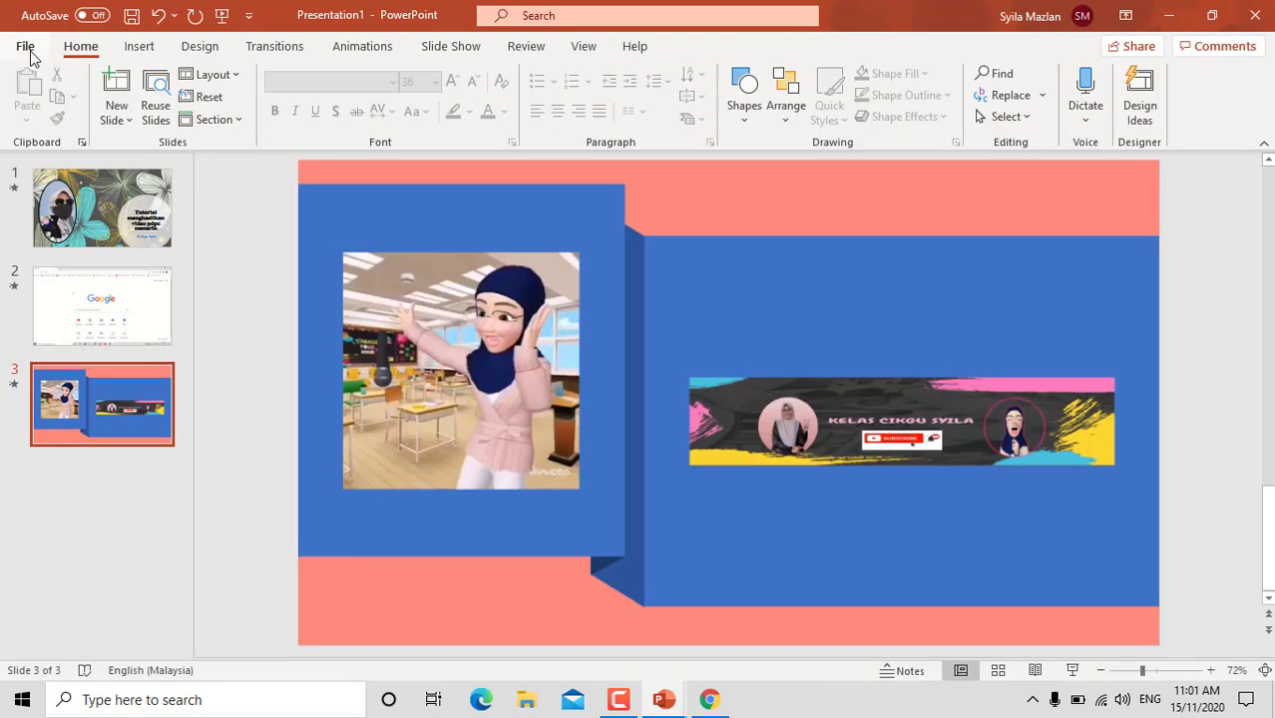
Step: Return to slide 1, the floral title slide carrying the background audio
left_click(104, 200)
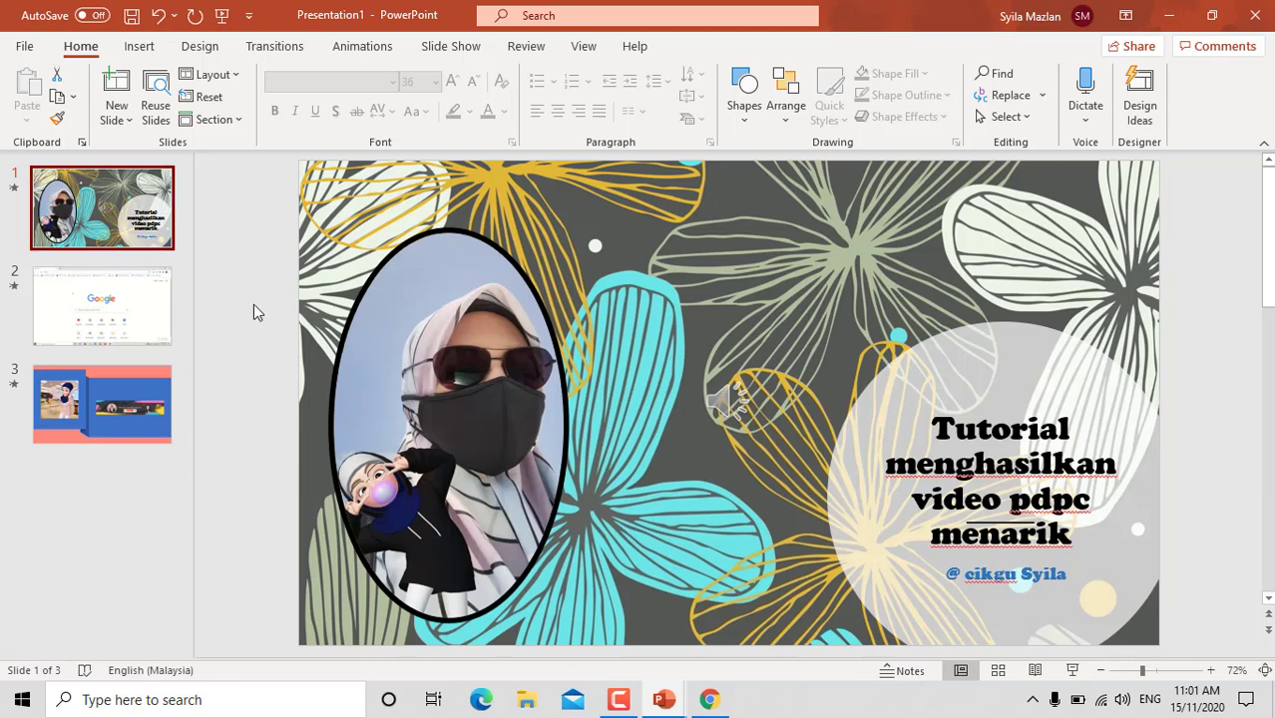